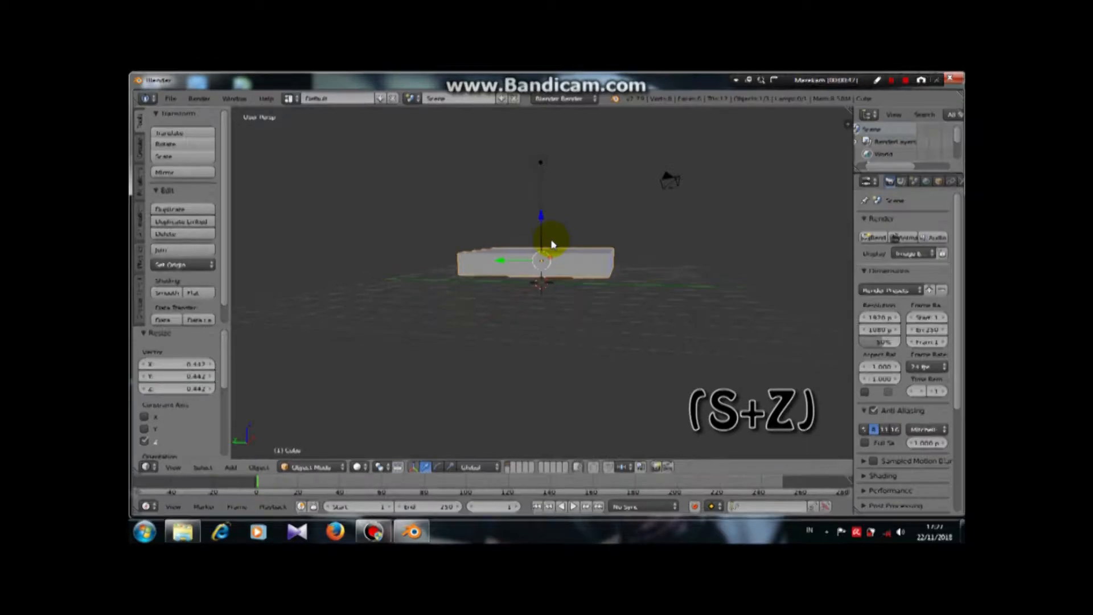
- Flatten the slab along Z by a factor of about 0.76 and raise it well above the grid
key("s")
key("z")
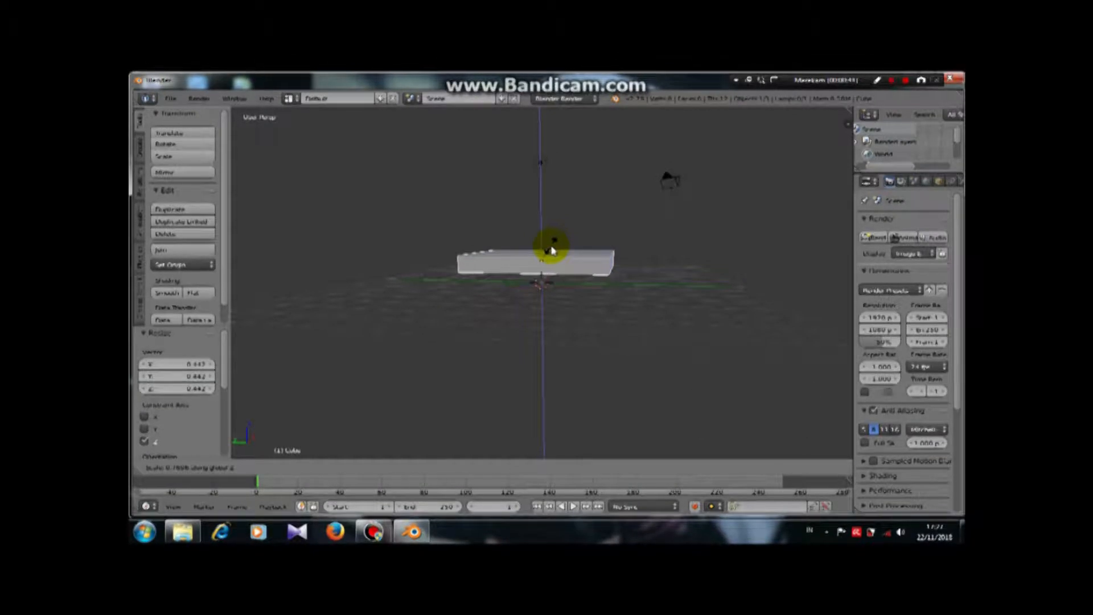
left_click(551, 249)
middle_click_drag(551, 248, 558, 243)
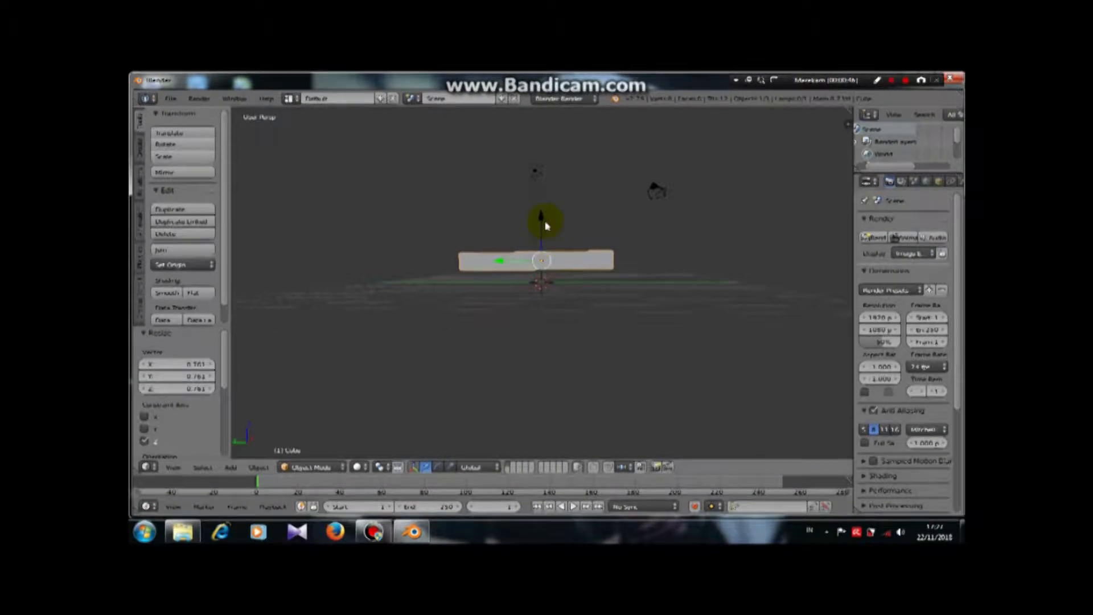
left_click_drag(541, 220, 542, 136)
- Enter Edit Mode with face selection and divide the slab along its long side with four evenly spaced loop cuts
middle_click_drag(542, 199, 537, 361)
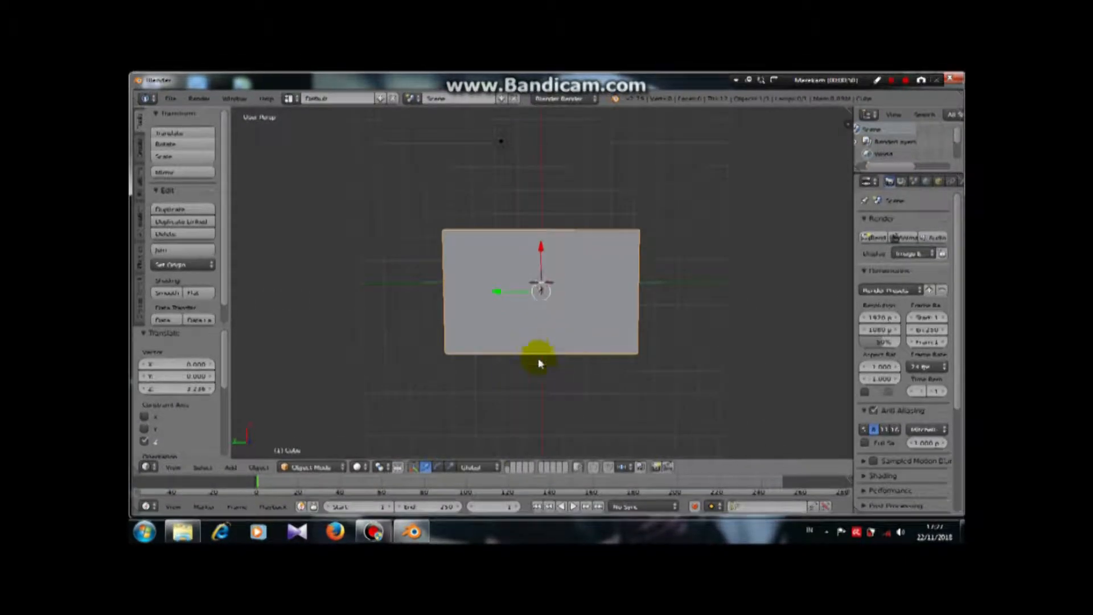
left_click(337, 473)
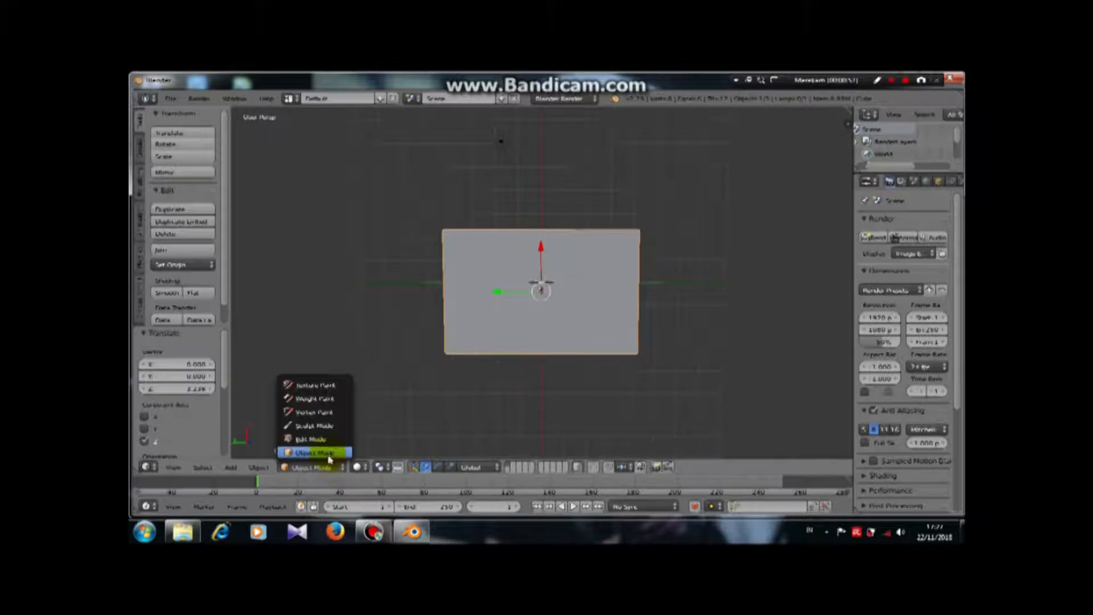
left_click(324, 434)
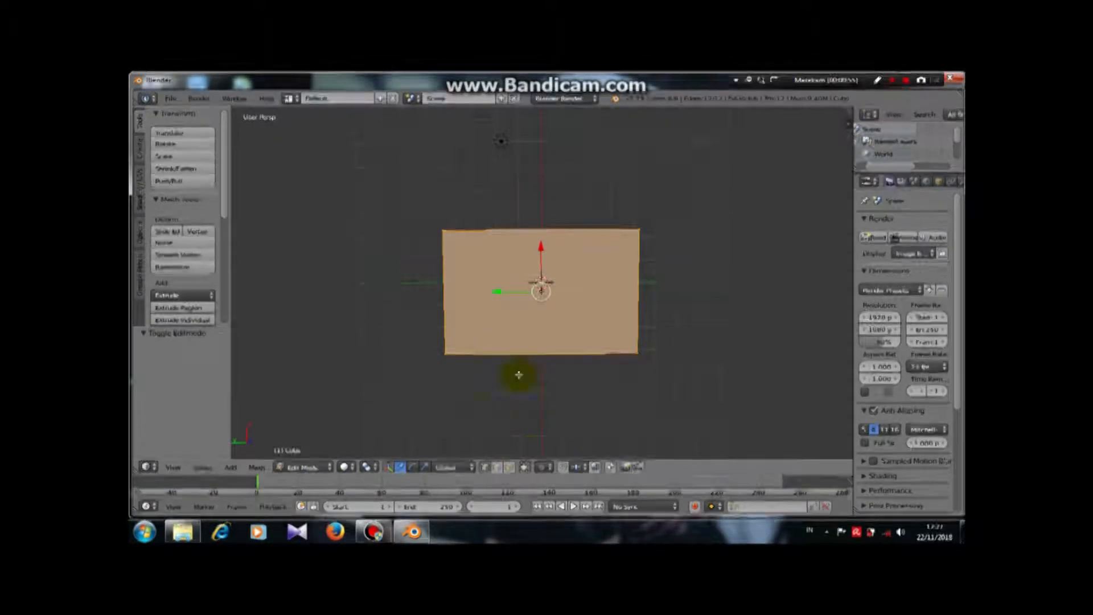
left_click(508, 466)
key("a")
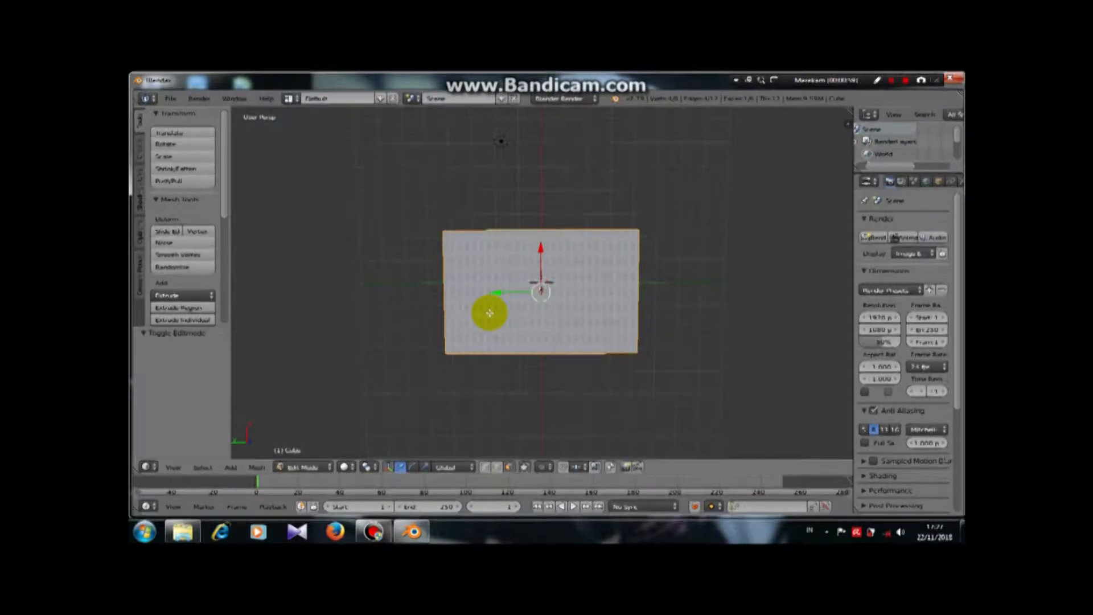
key("ctrl+r")
scroll(505, 366, "up", 4)
scroll(505, 366, "down", 1)
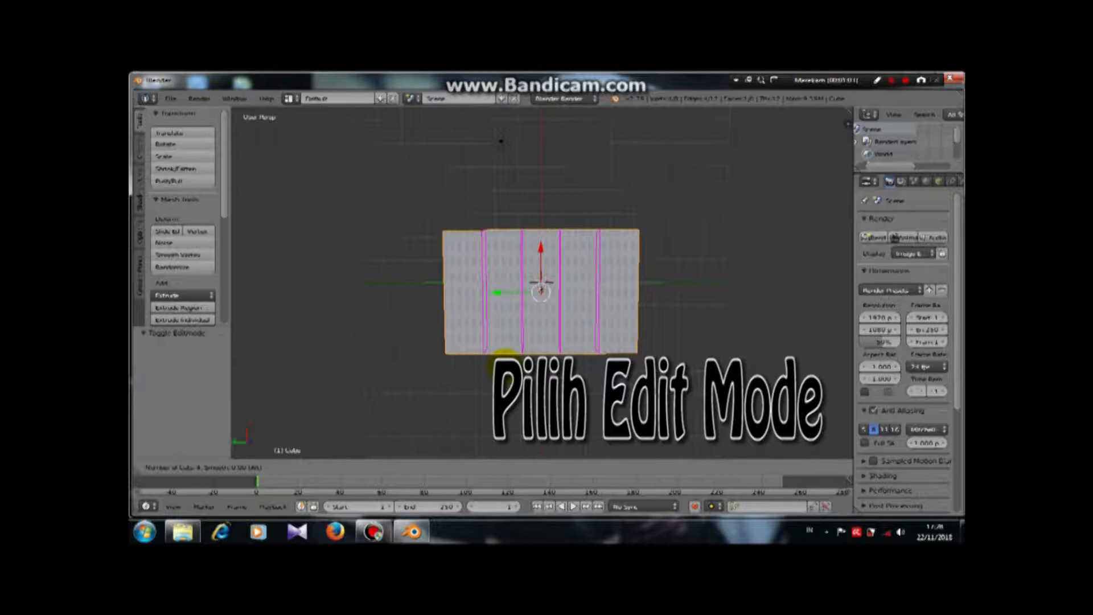
left_click(505, 364)
left_click(505, 359)
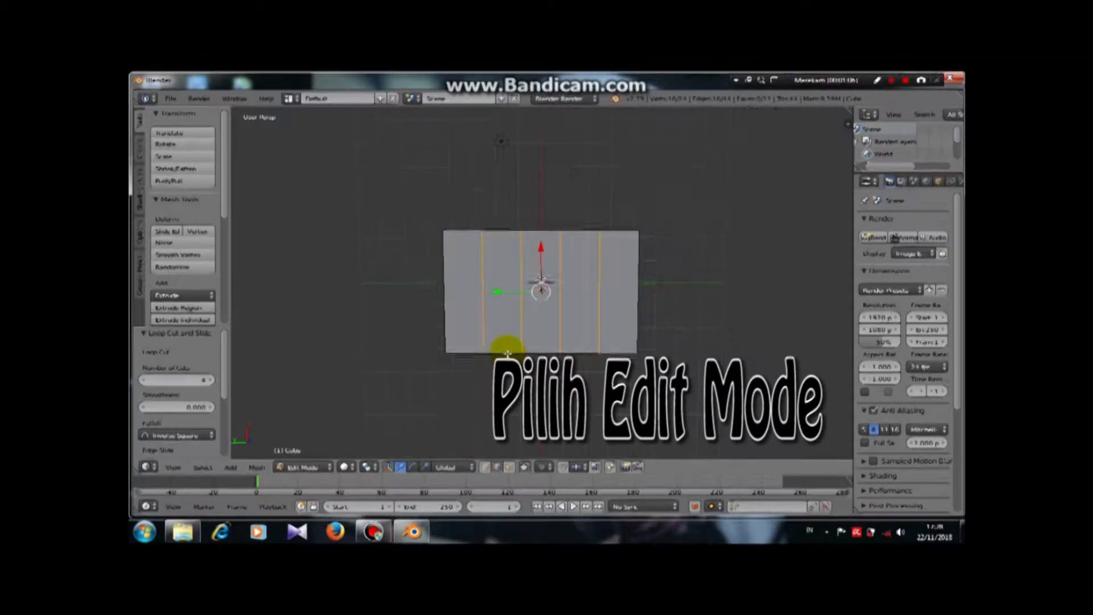
- Add three evenly spaced lengthwise loop cuts to the slab, crossing the existing four
middle_click_drag(505, 357, 556, 297)
middle_click_drag(632, 261, 552, 283)
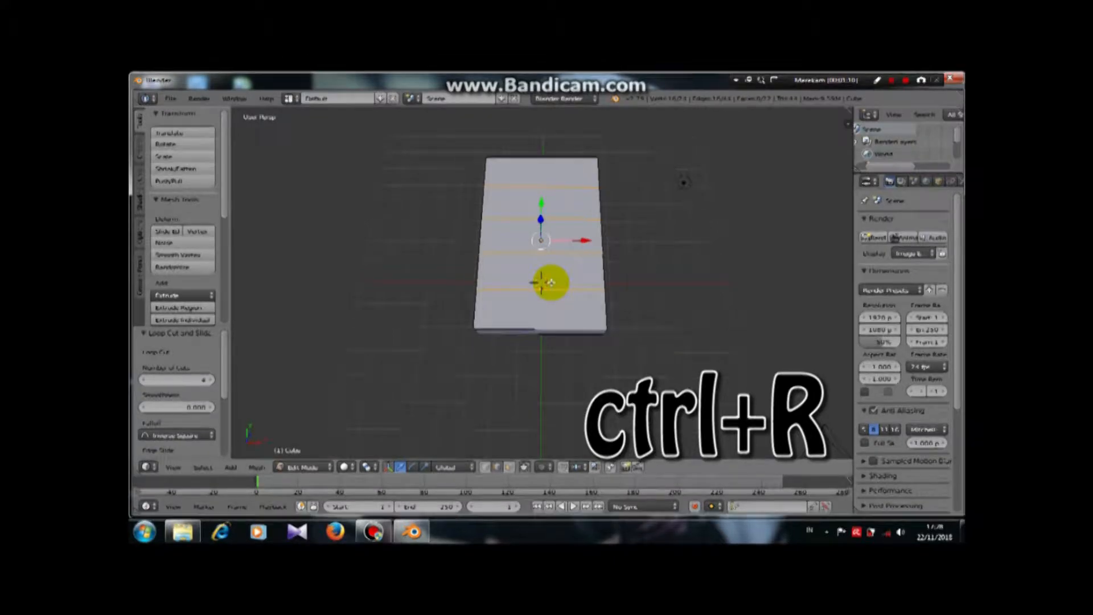
key("ctrl+r")
scroll(551, 283, "up", 2)
left_click(552, 283)
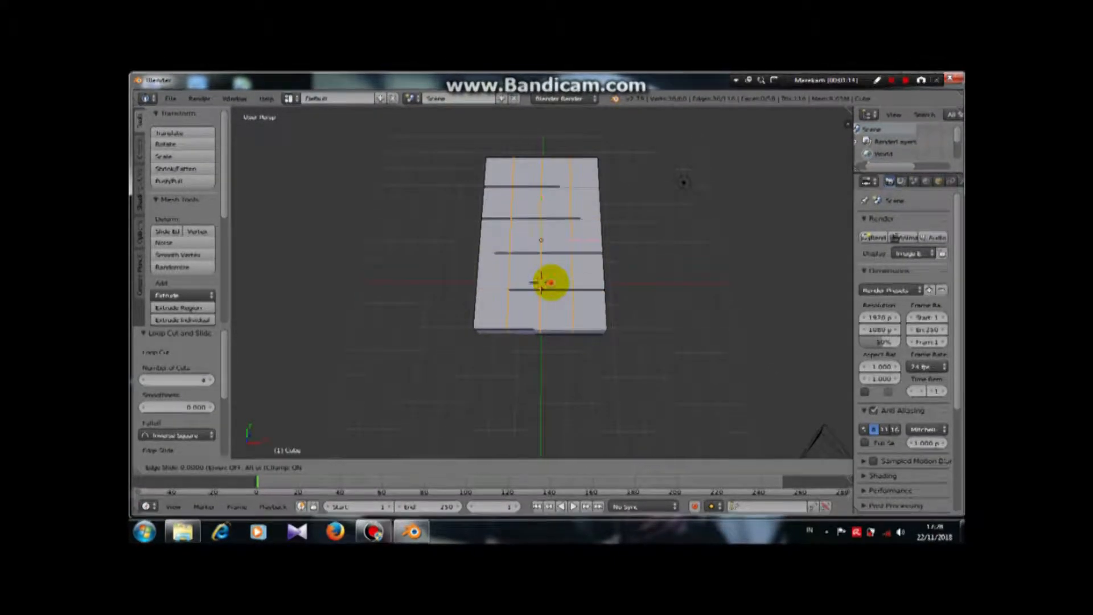
left_click(549, 281)
- Select the four corner faces on the slab's underside and extrude them downward about 2 units as table legs
middle_click_drag(549, 280, 605, 220)
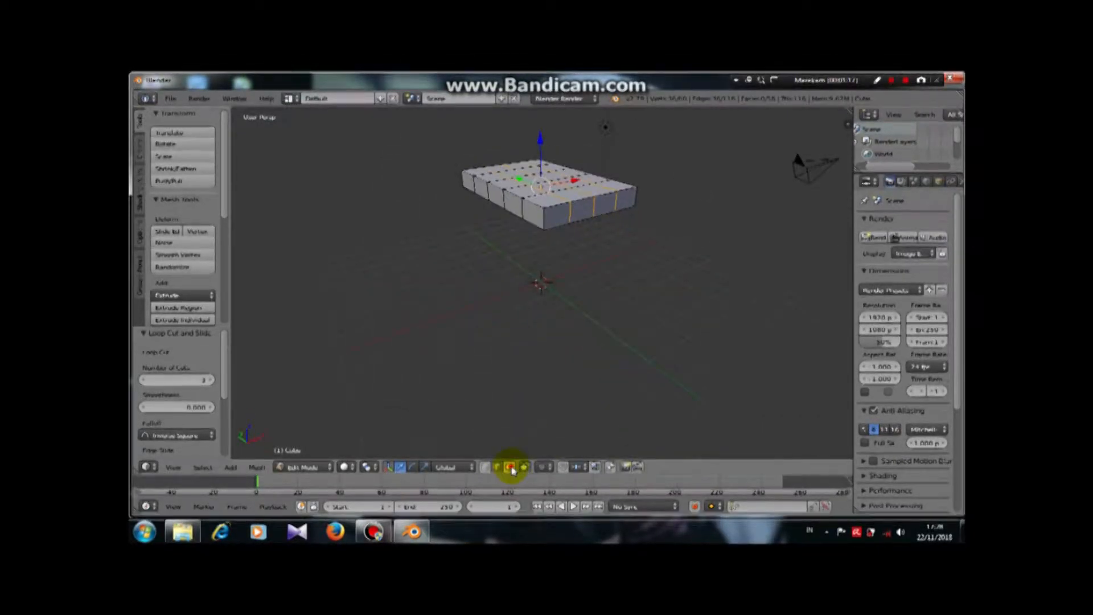
middle_click_drag(532, 253, 556, 178)
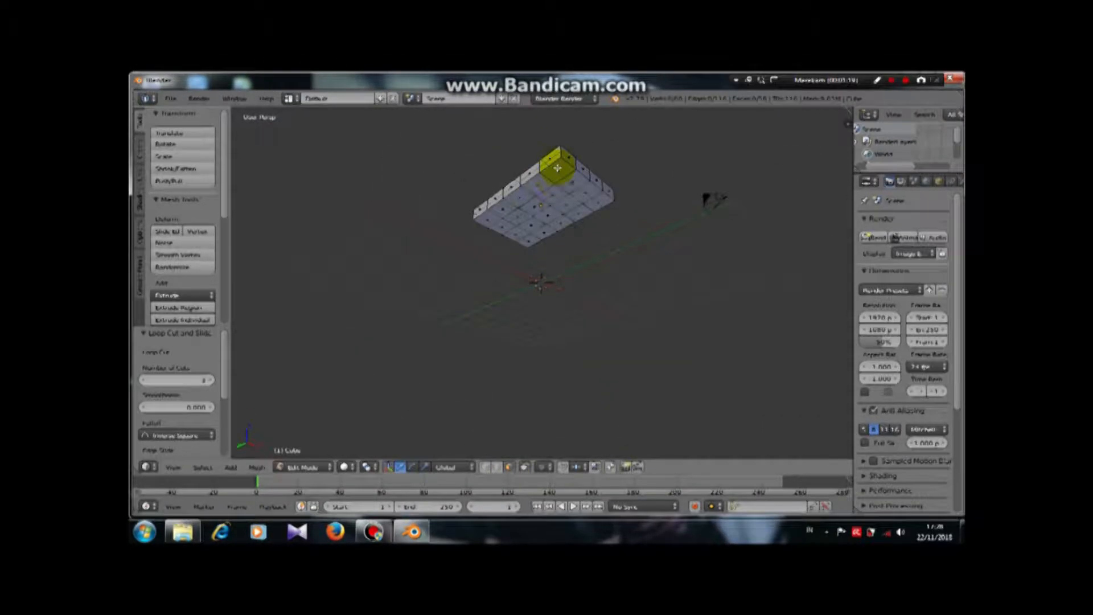
right_click(491, 218, "shift")
right_click(530, 240, "shift")
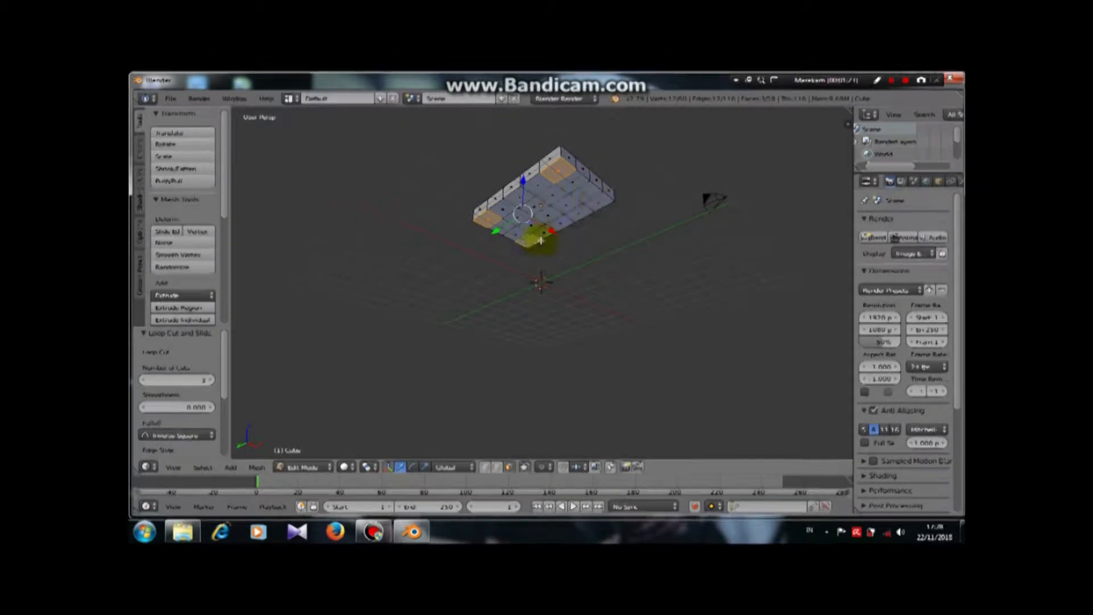
right_click(596, 206, "shift")
middle_click_drag(599, 195, 580, 240)
key("e")
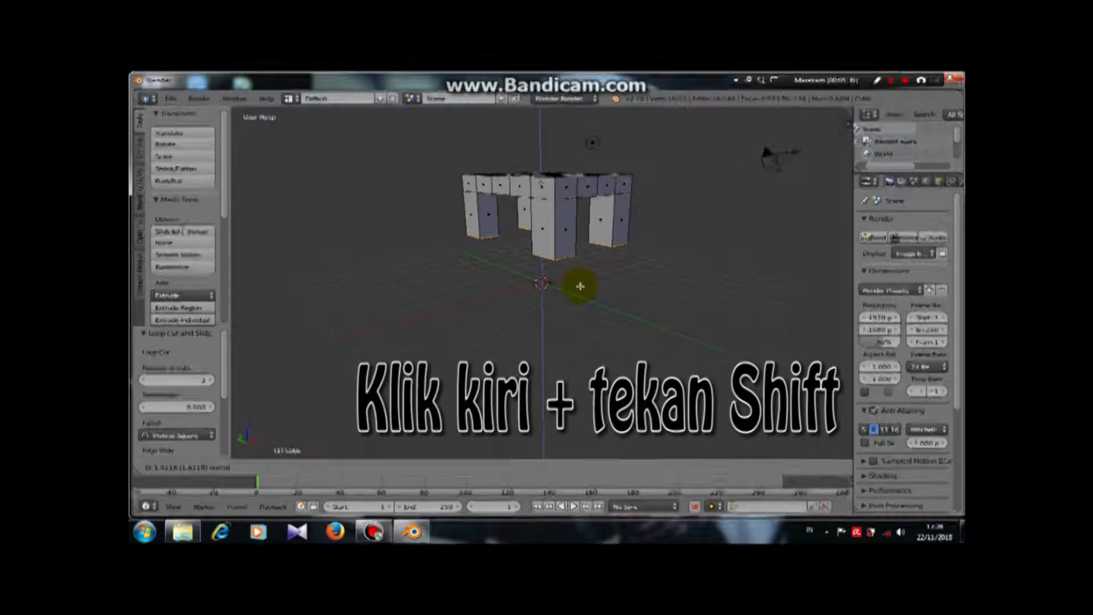
left_click(579, 288)
- Return to Object Mode and lower the table along Z toward the grid
middle_click_drag(578, 218, 579, 251)
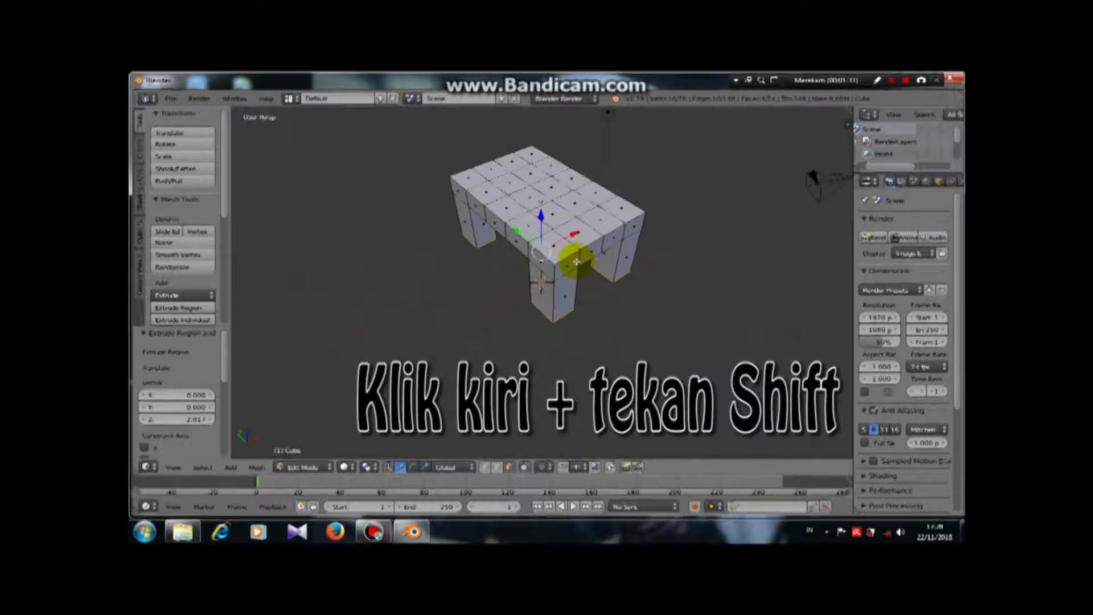
left_click(308, 467)
left_click(317, 462)
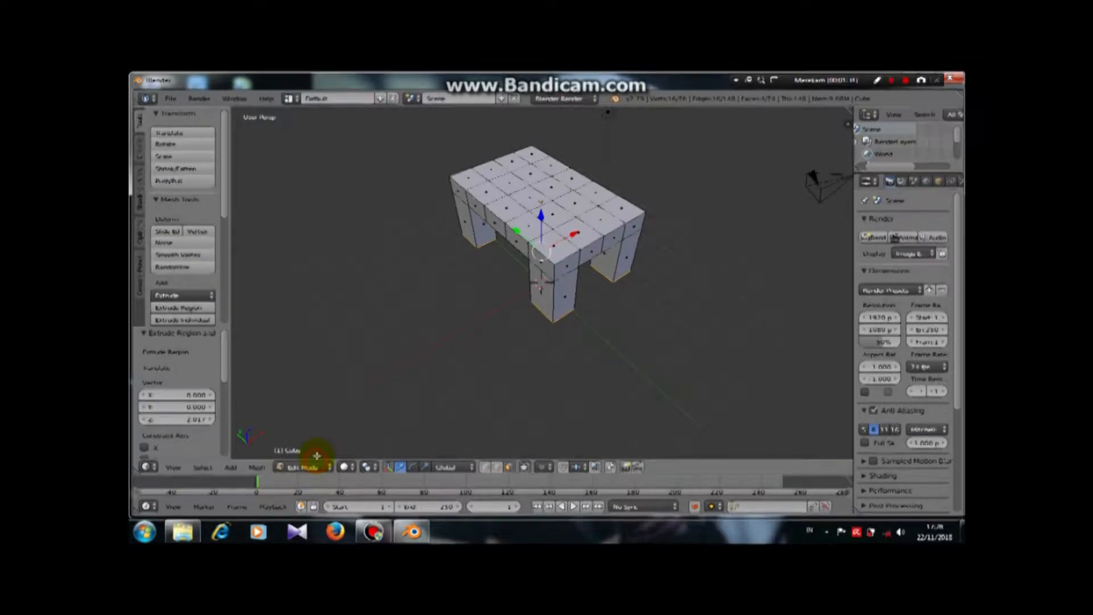
left_click(288, 466)
left_click(308, 451)
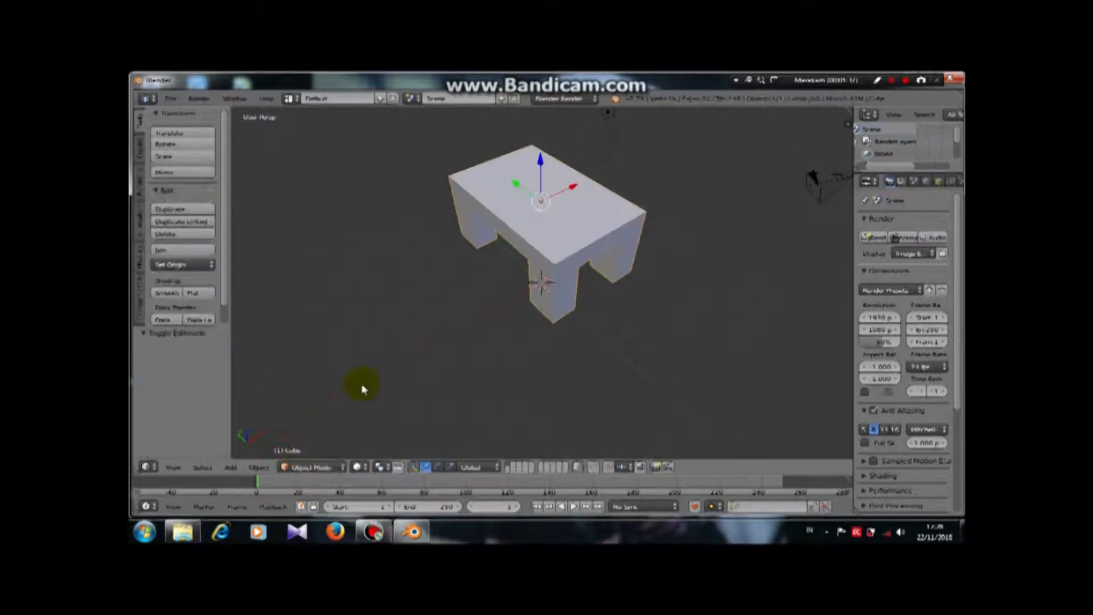
middle_click_drag(497, 220, 548, 171)
left_click_drag(542, 142, 542, 189)
- Add a cube, raise it about 1.17 units and move it along X clear of the table's long side
middle_click_drag(525, 243, 561, 242)
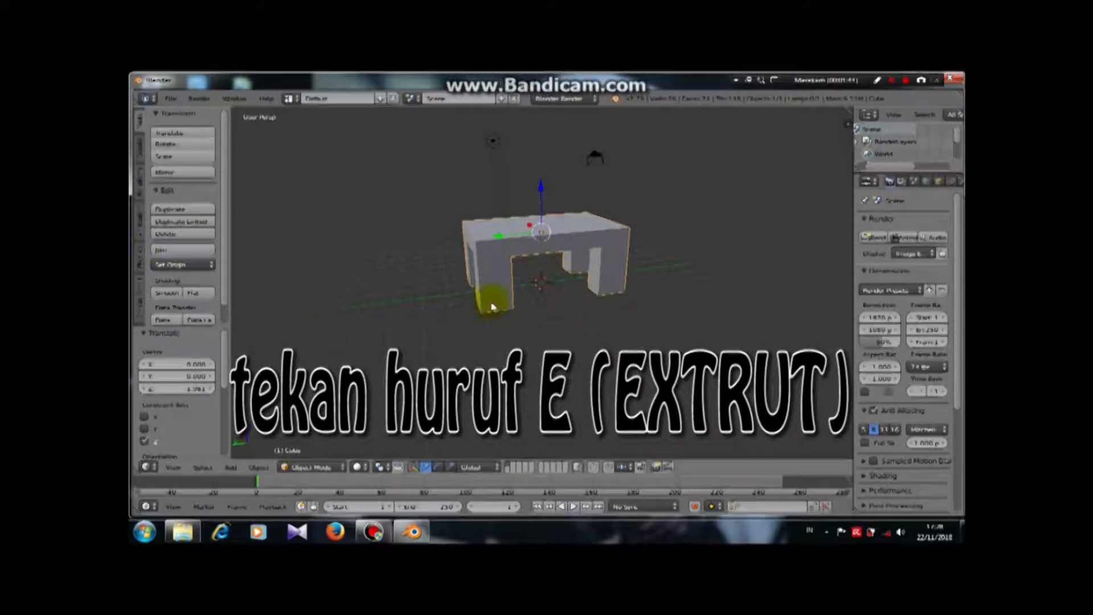
left_click(140, 145)
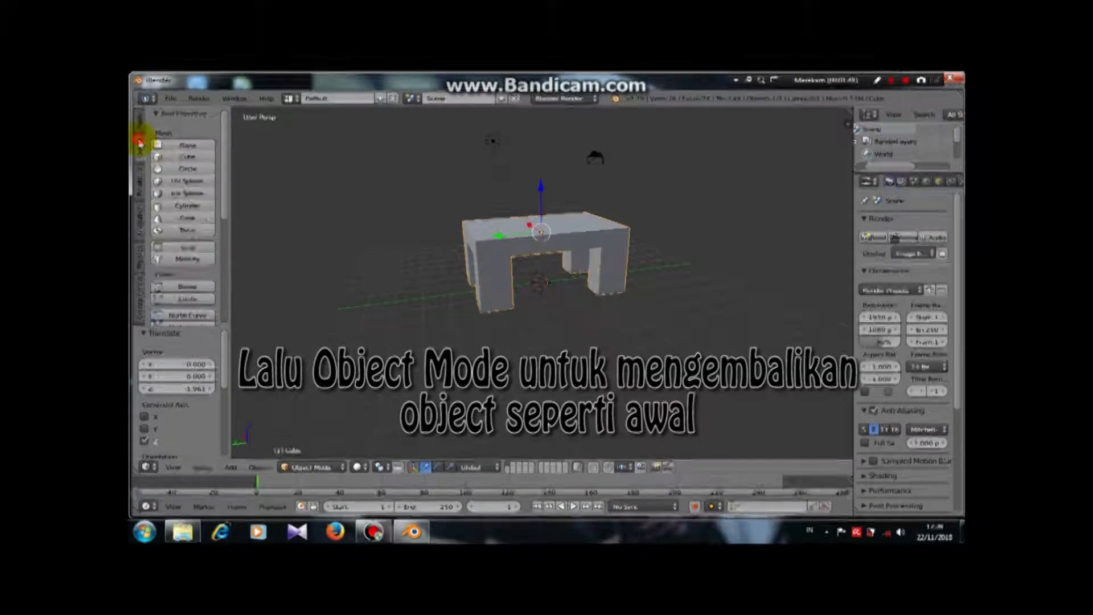
left_click(159, 156)
middle_click_drag(420, 306, 552, 336)
left_click_drag(501, 277, 627, 321)
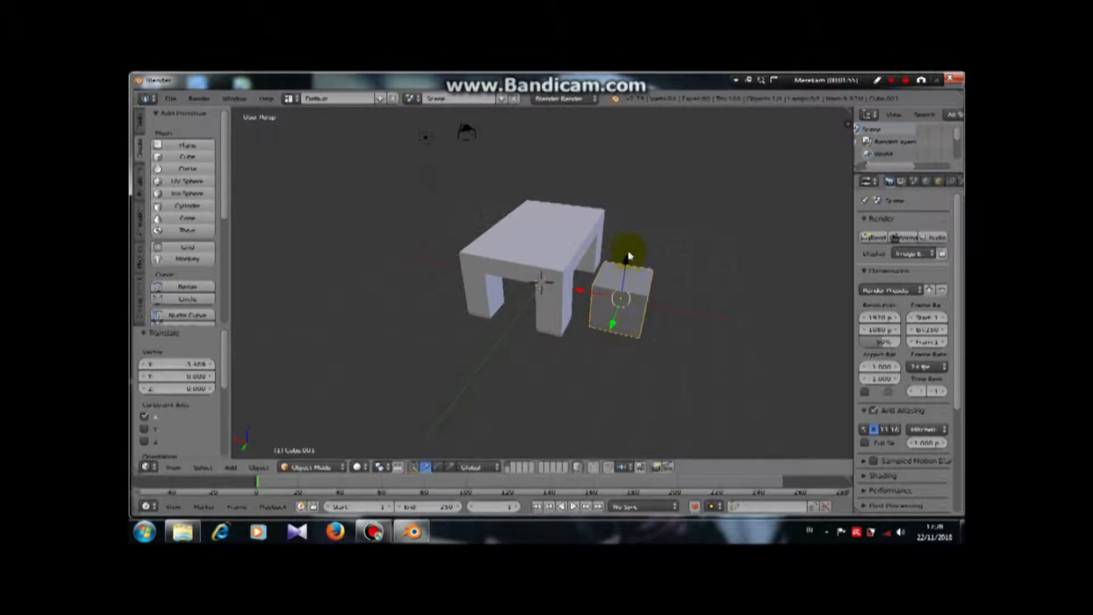
left_click_drag(628, 263, 644, 279)
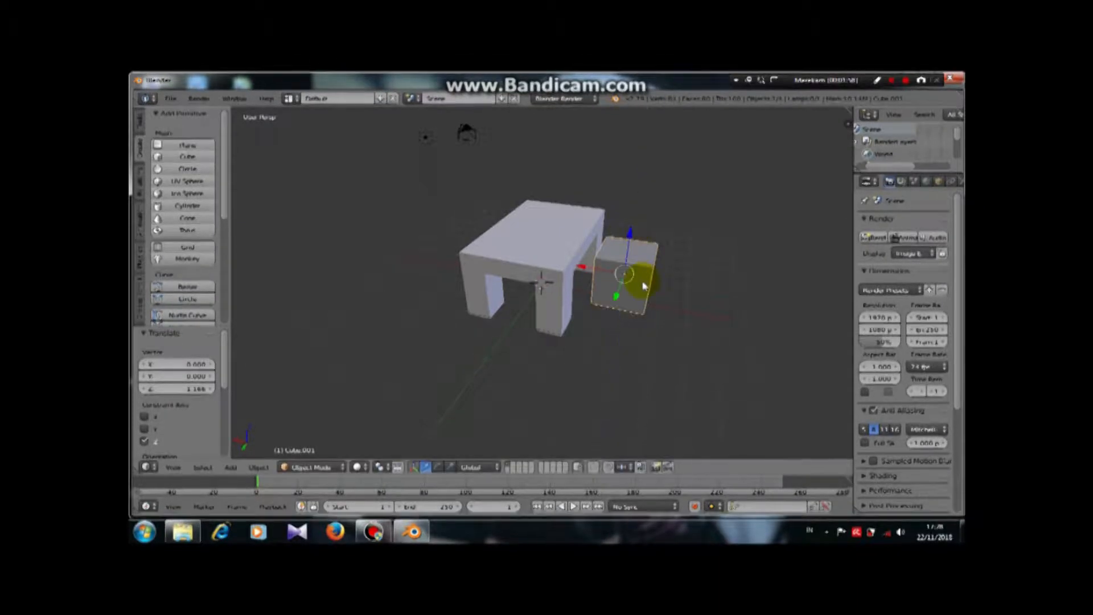
middle_click_drag(644, 278, 643, 323)
left_click_drag(584, 285, 655, 312)
middle_click_drag(654, 313, 557, 312)
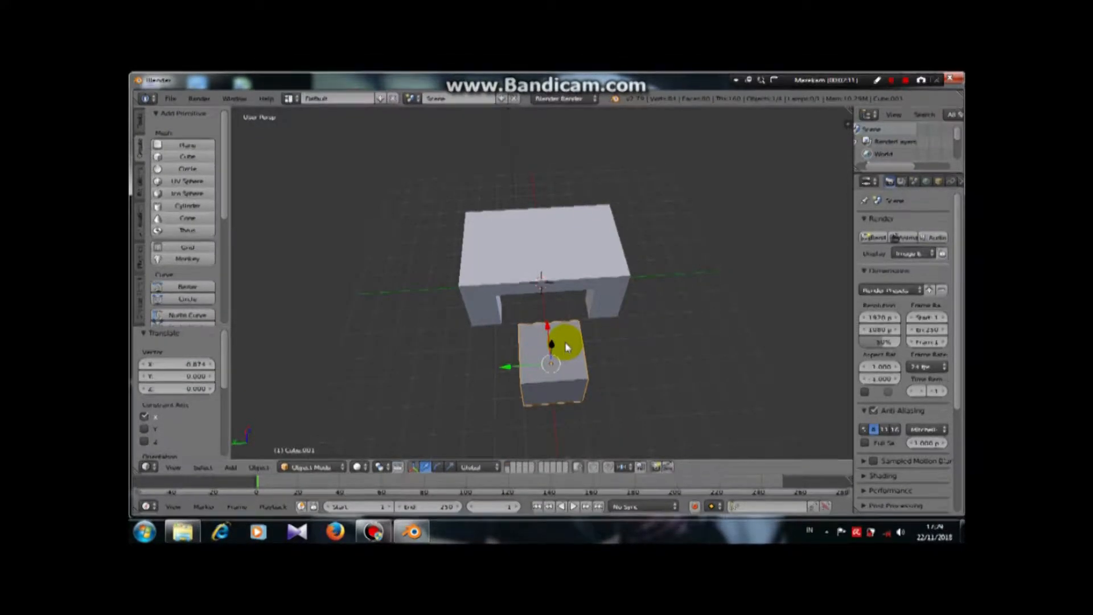
- Flatten the new cube along Z into a thin seat slab, scaling by about 0.343 and again by about -0.661
key("s")
key("z")
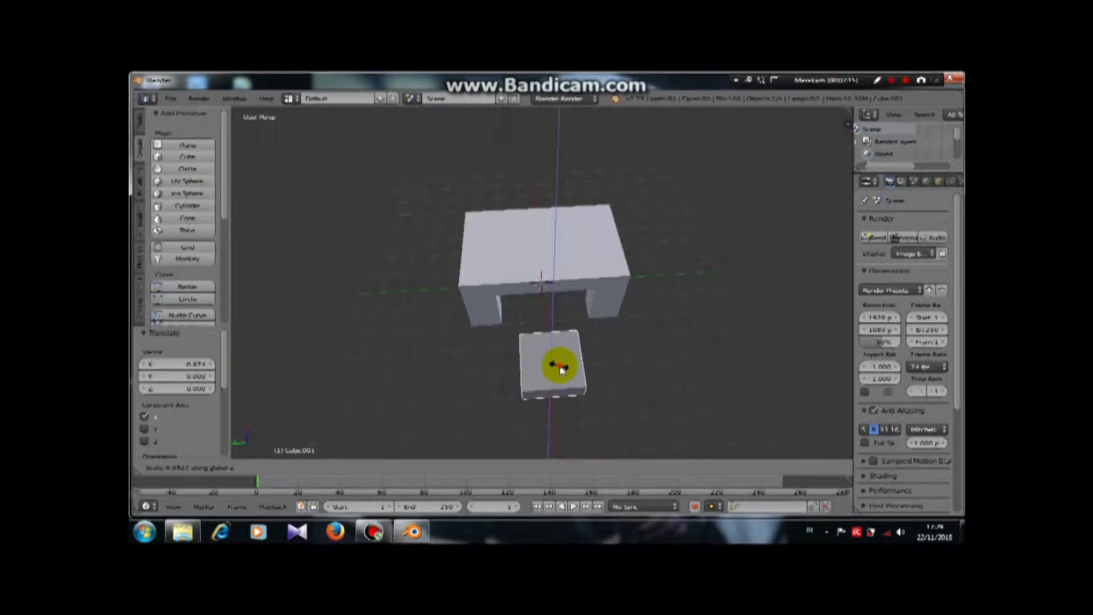
left_click(561, 369)
middle_click_drag(561, 369, 573, 318)
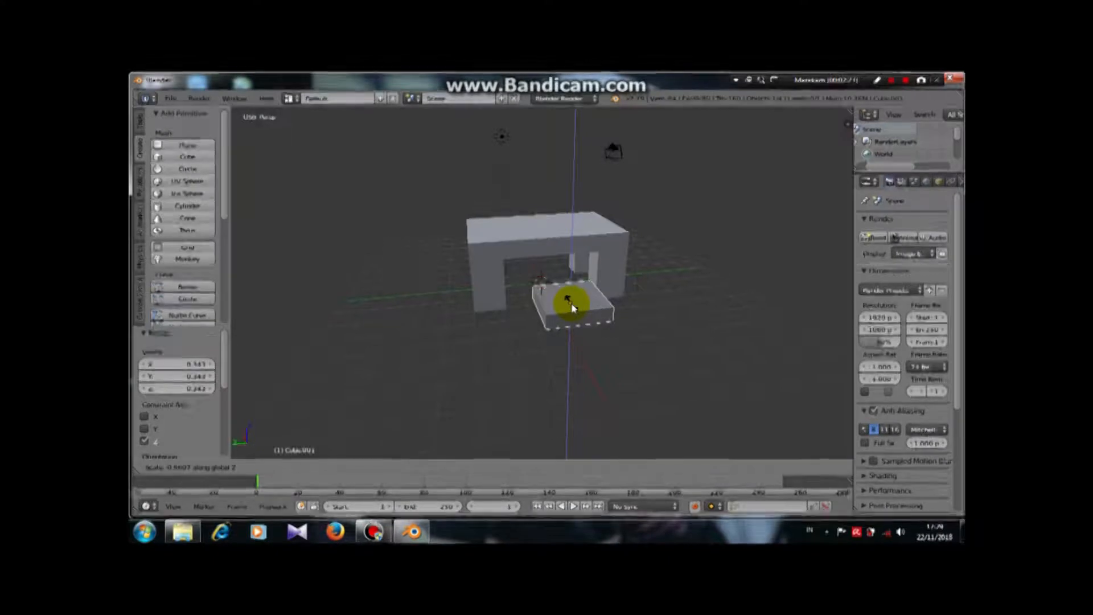
left_click(569, 305)
mouse_move(569, 306)
middle_mouse_down()
mouse_move(624, 301)
mouse_move(622, 288)
mouse_move(585, 319)
middle_mouse_up()
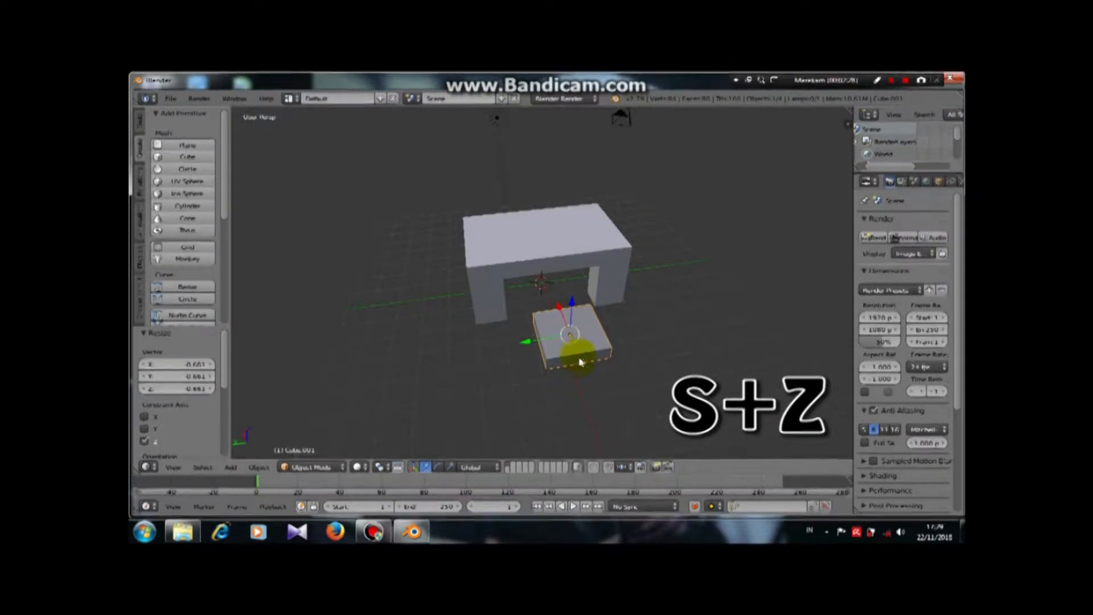
- Enter Edit Mode on the seat slab and add three evenly spaced loop cuts running toward the table
left_click(312, 467)
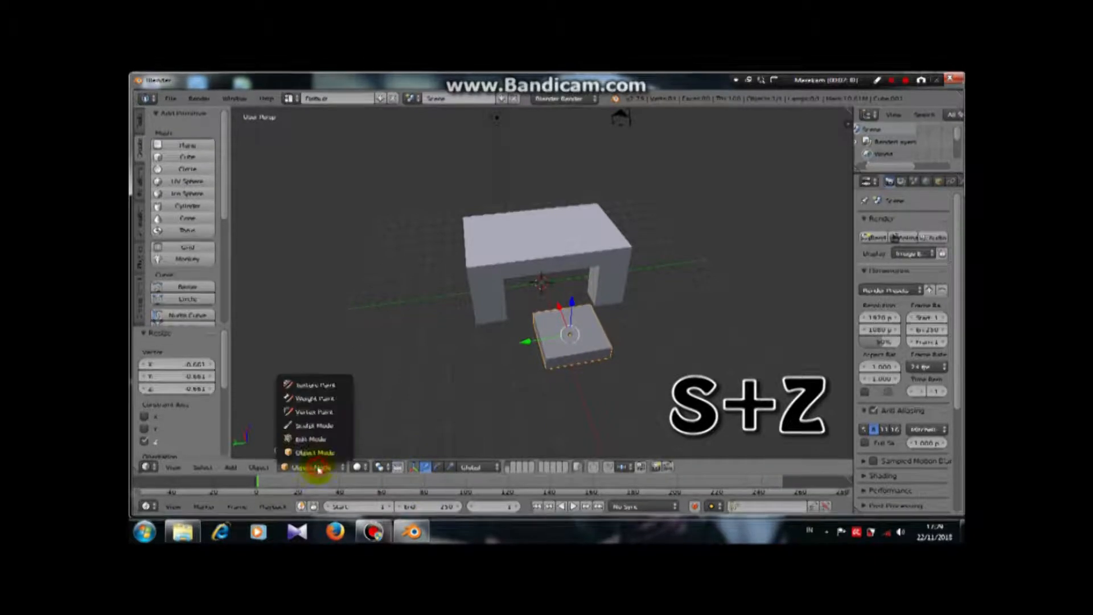
left_click(310, 443)
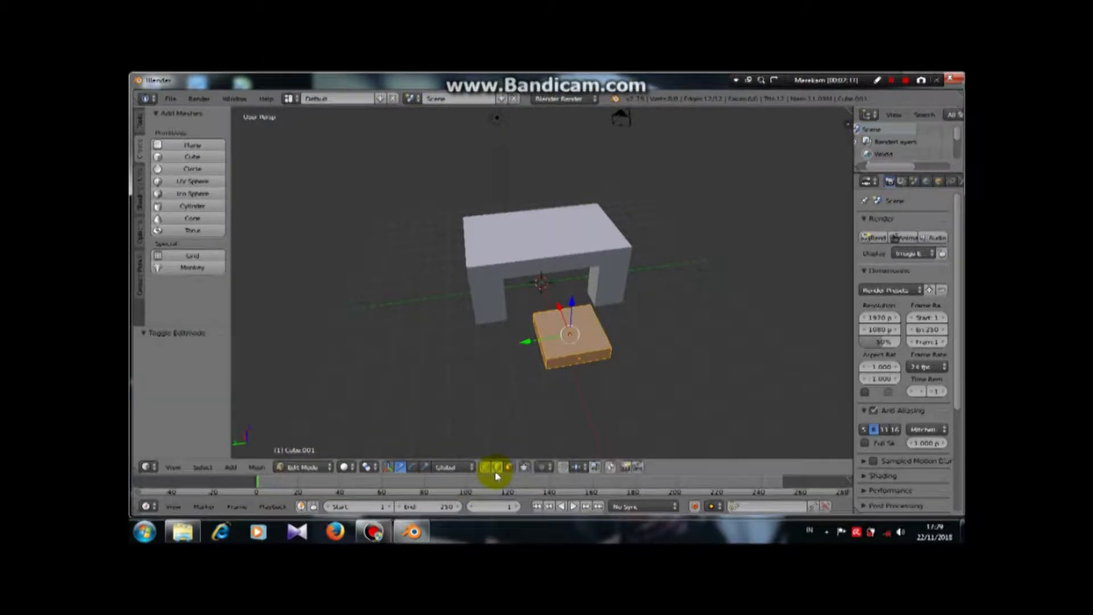
right_click(560, 344)
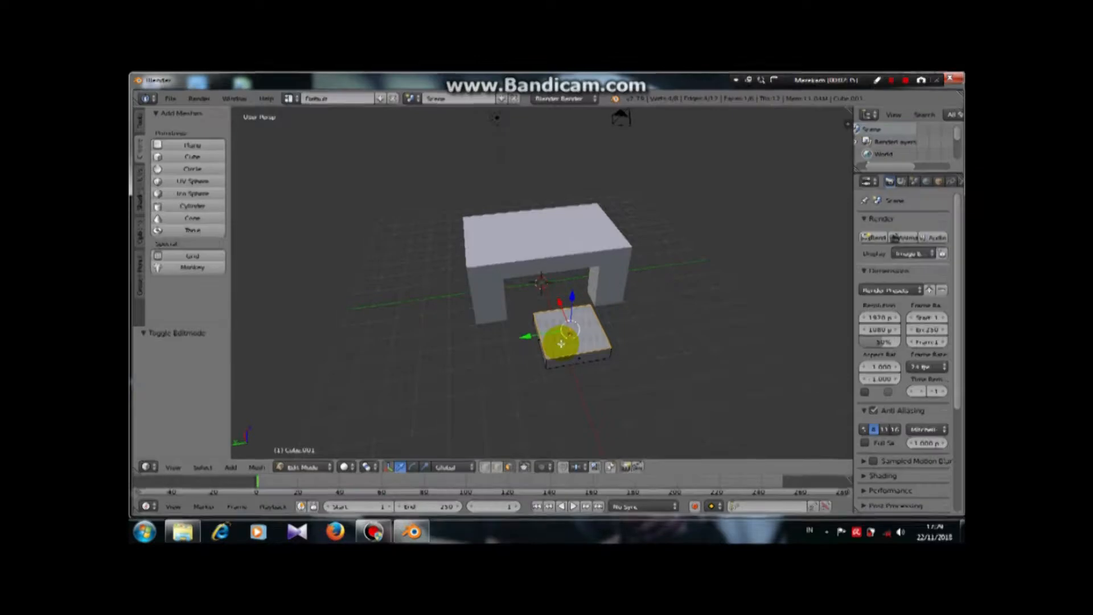
key("ctrl+r")
scroll(561, 343, "up", 1)
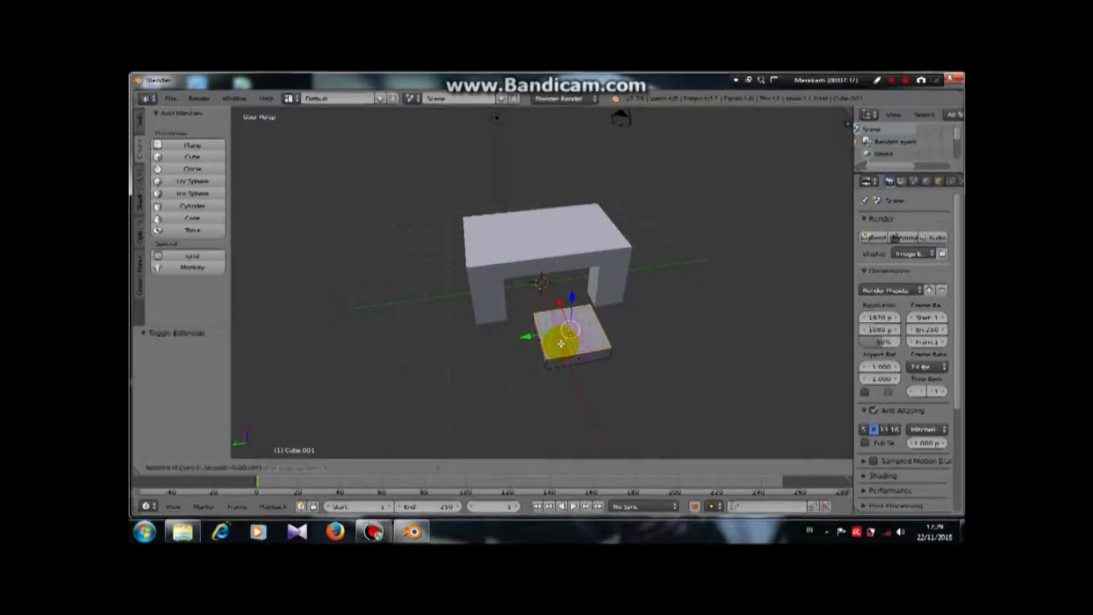
left_click(561, 344)
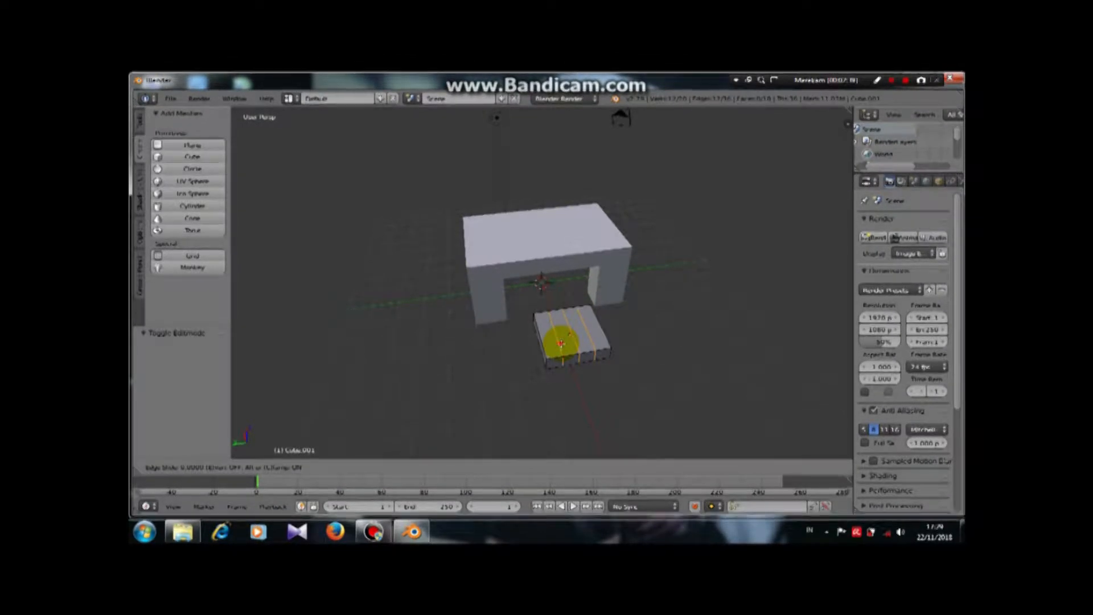
- Add three more loop cuts to the seat slab perpendicular to the first set, forming a four-by-four grid
middle_click_drag(561, 343, 424, 312)
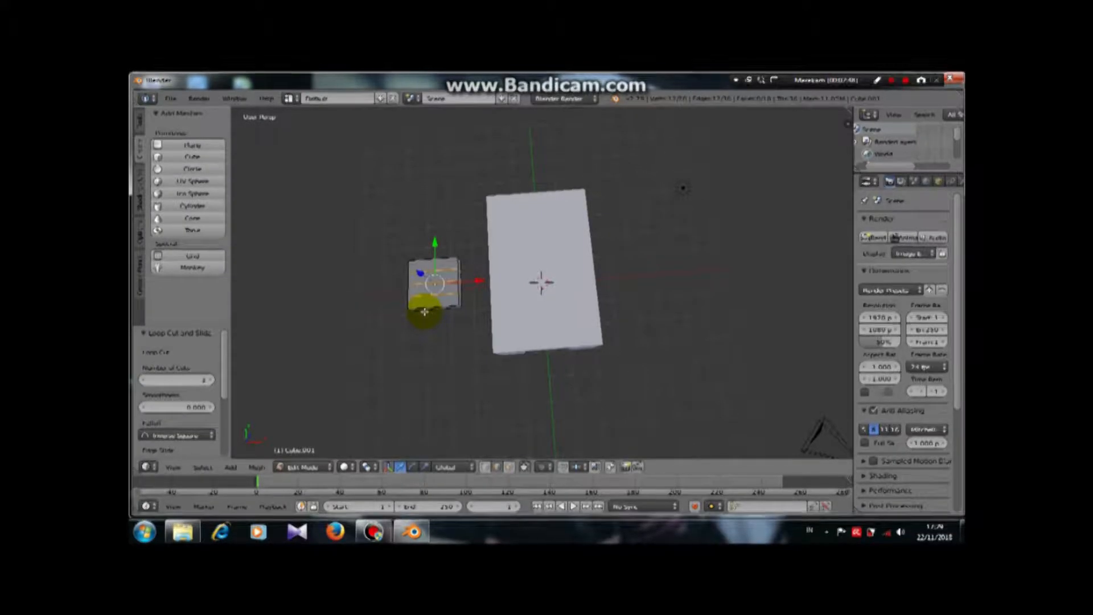
left_click(425, 312)
left_click(424, 310)
- Switch to face selection and extrude the two corner top faces on the seat's outer edge upward about 0.66 units
middle_click_drag(423, 308, 515, 312)
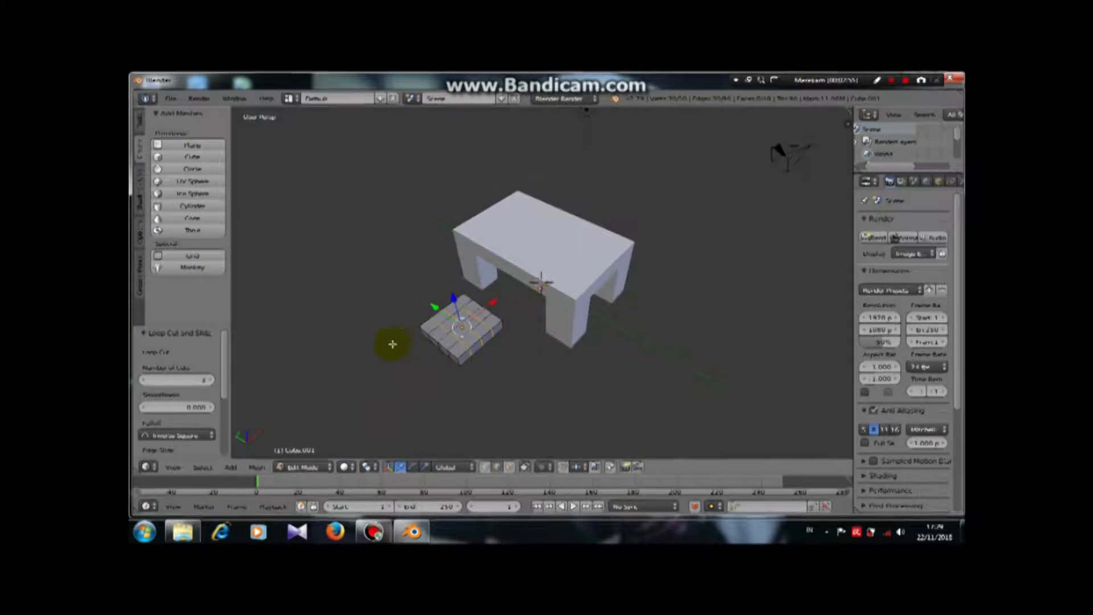
middle_click_drag(384, 301, 497, 410)
left_click(509, 467)
left_click(548, 389)
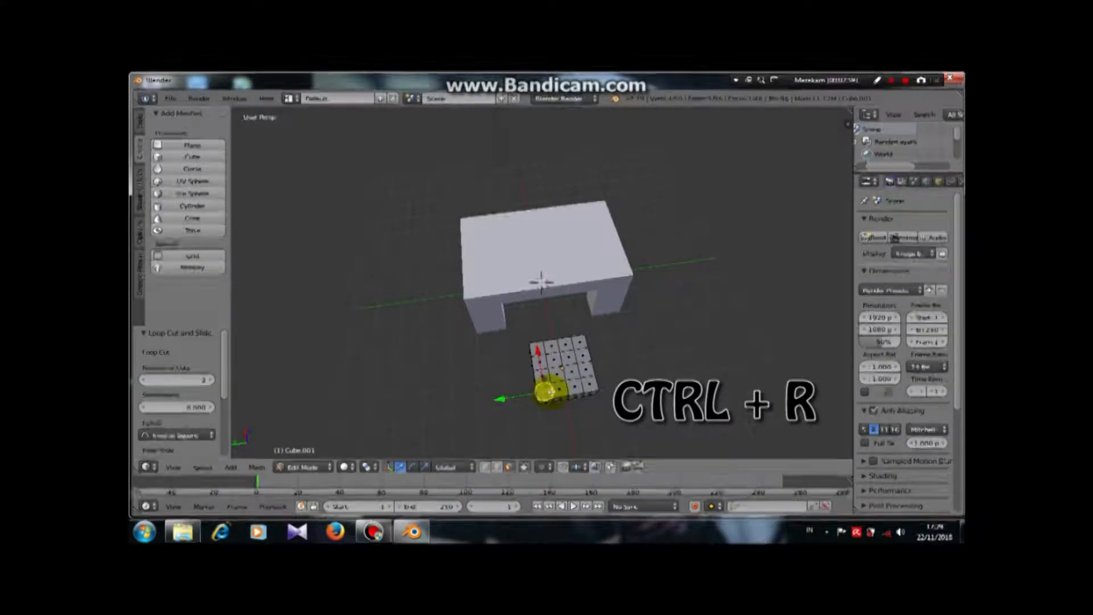
left_click(589, 383)
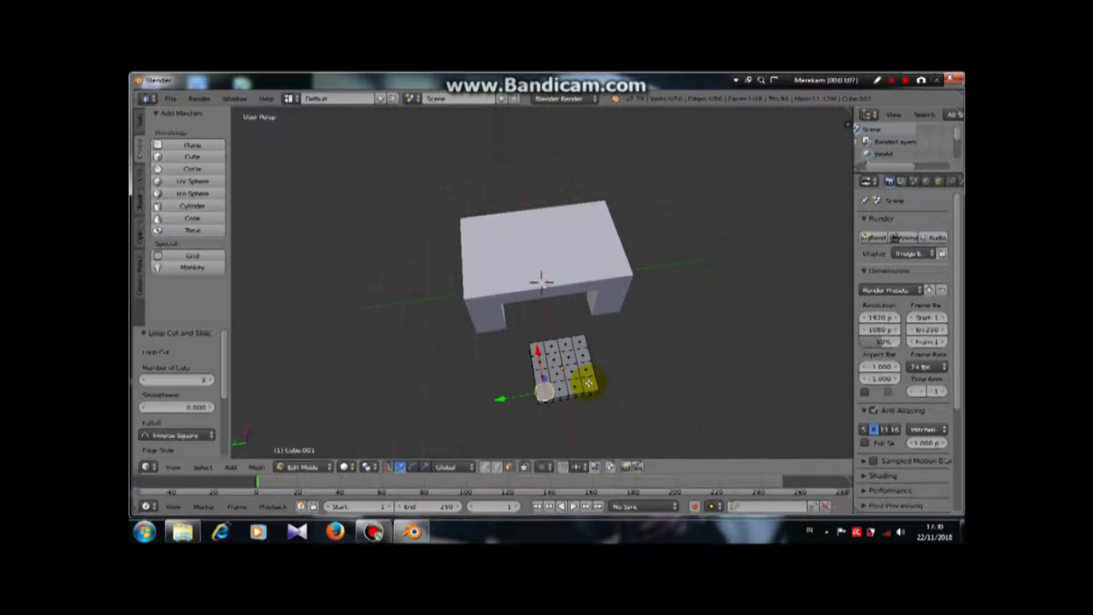
middle_click_drag(589, 387, 501, 285)
key("e")
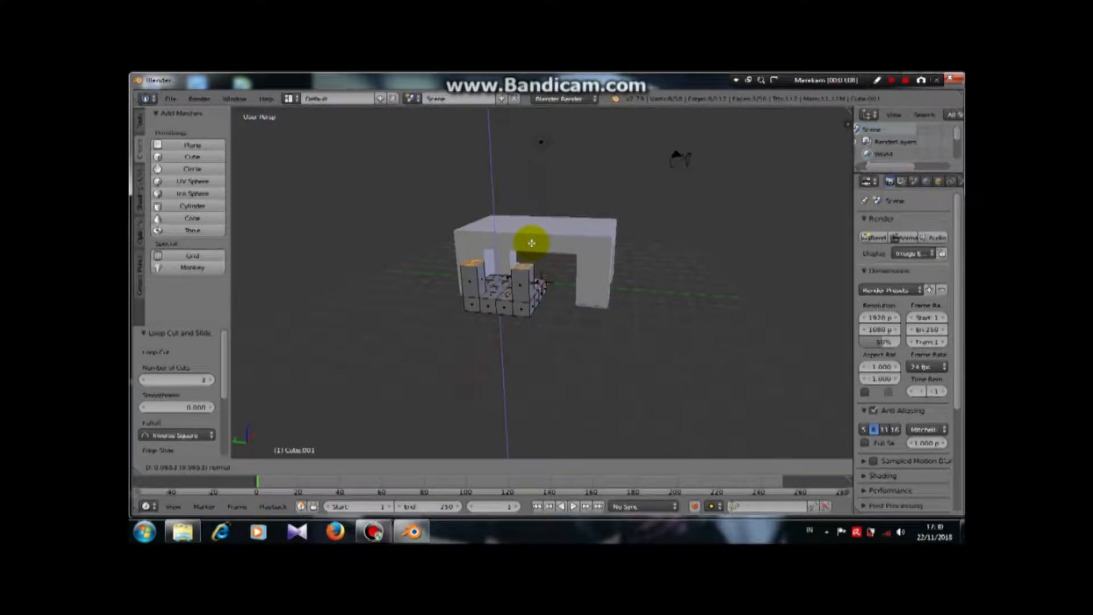
left_click(527, 251)
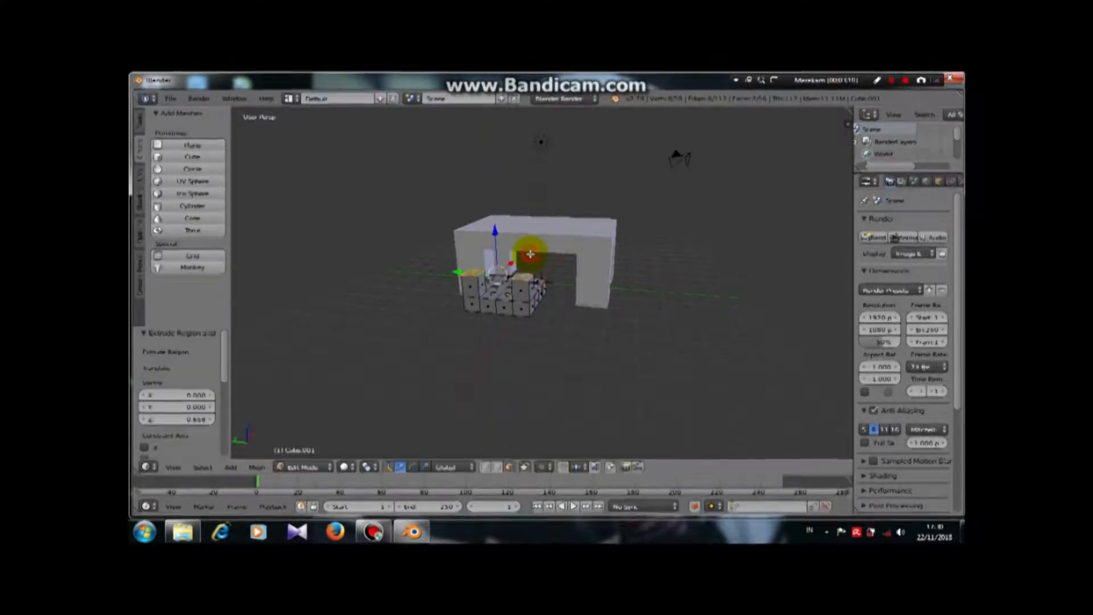
- Extrude the same two corner faces upward another 1.21 units to form tall backrest posts
middle_click_drag(556, 244, 565, 246)
key("e")
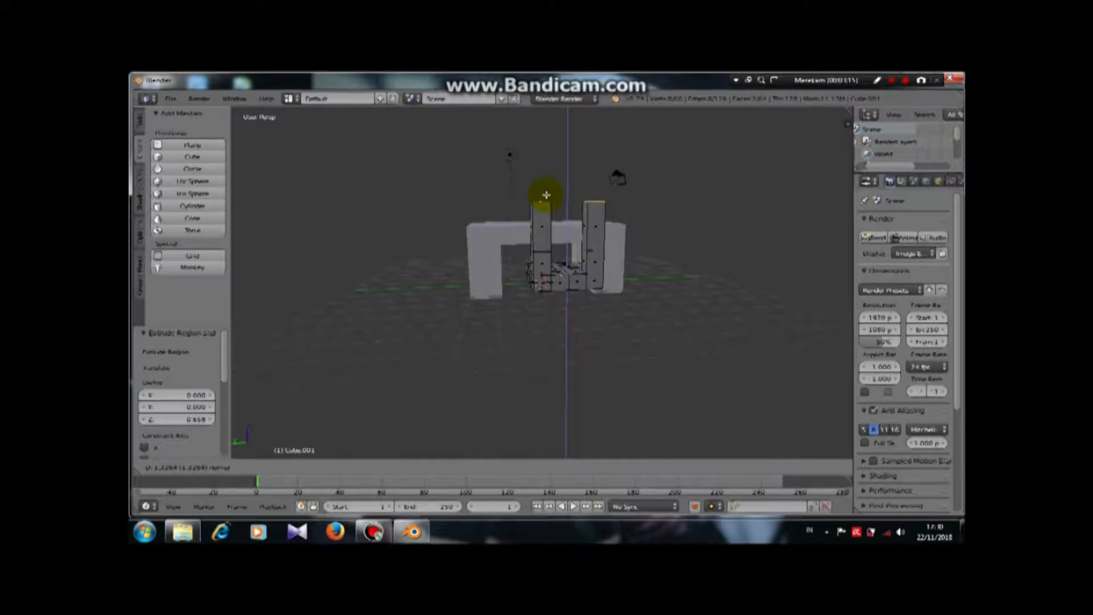
left_click(545, 200)
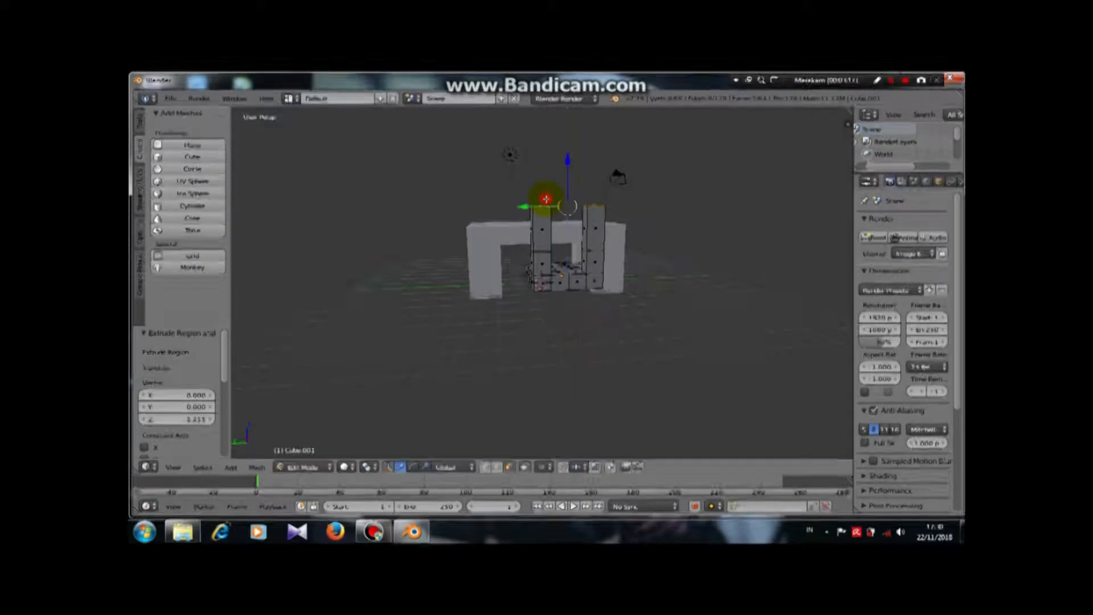
- Select the four corner faces on the seat's underside and extrude them downward about 1.32 units as chair legs
middle_click_drag(552, 245, 540, 206)
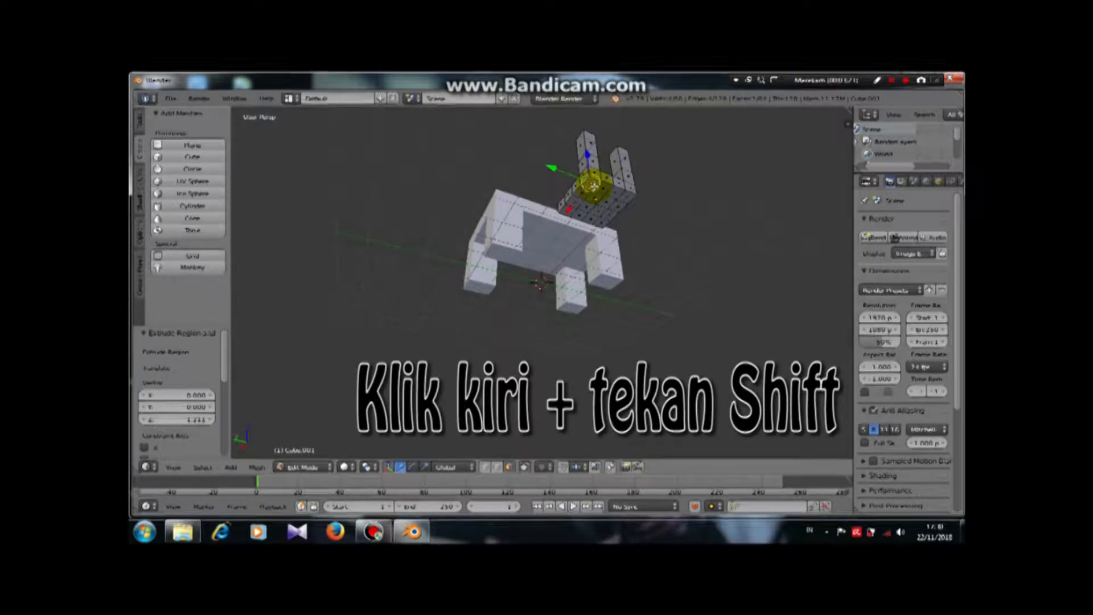
left_click(565, 210, "shift")
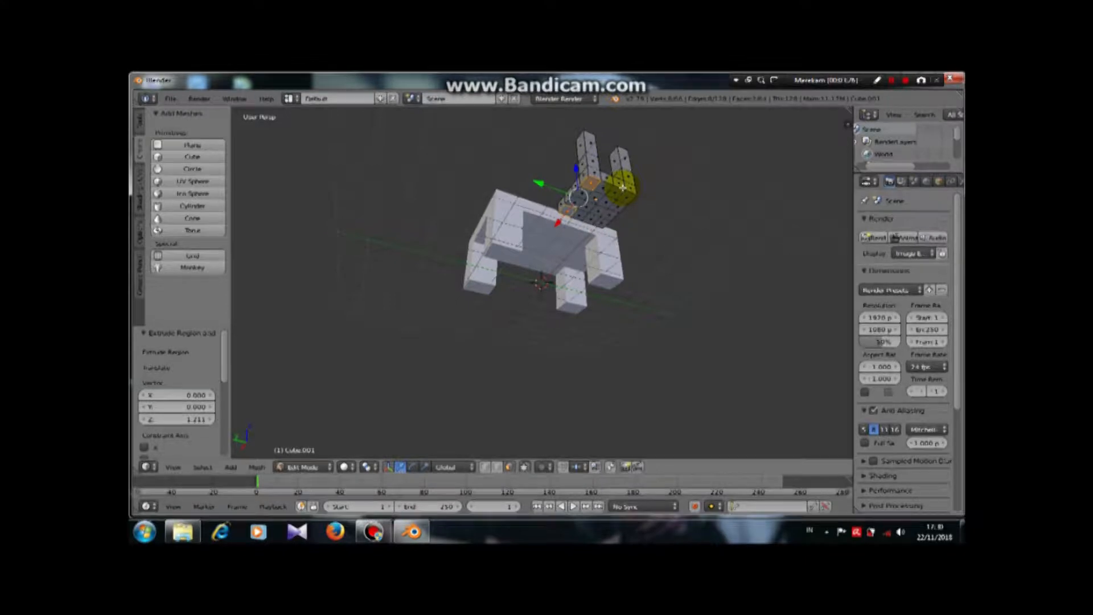
left_click(602, 223, "shift")
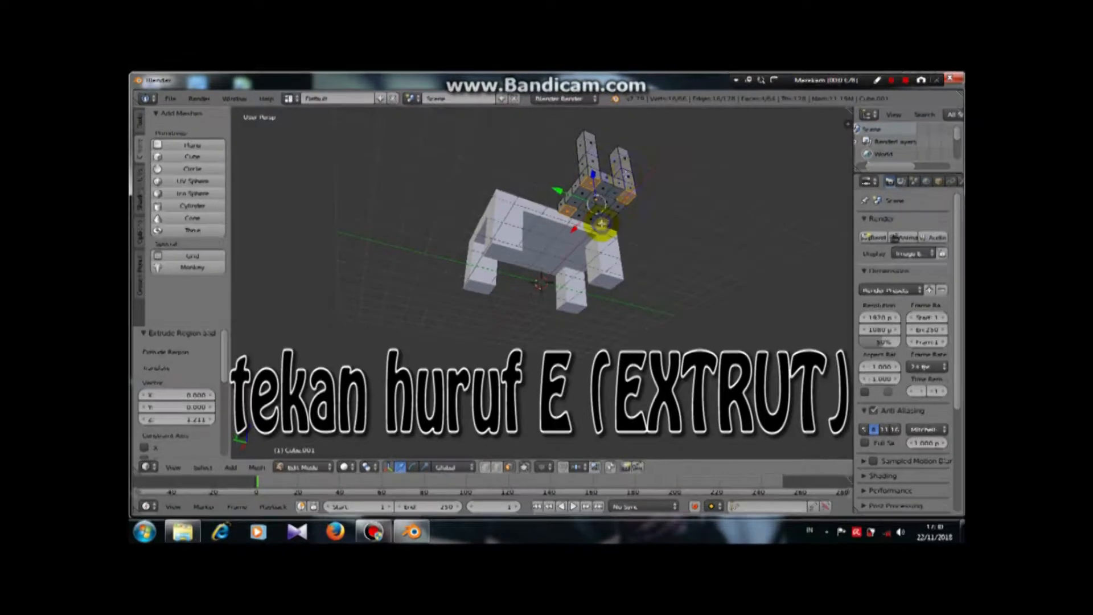
middle_click_drag(625, 174, 610, 231)
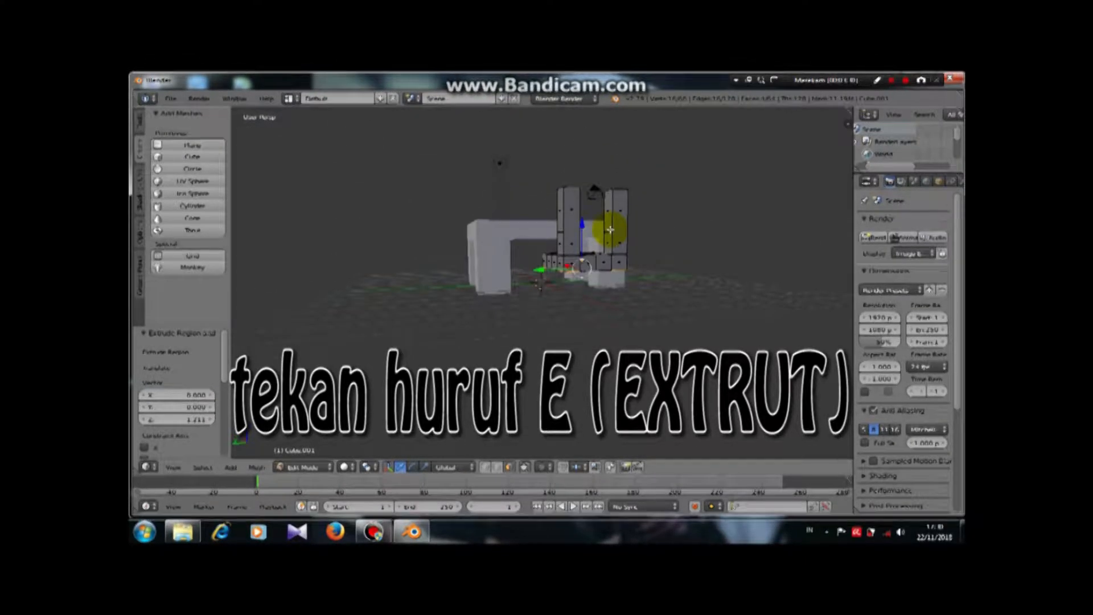
key("e")
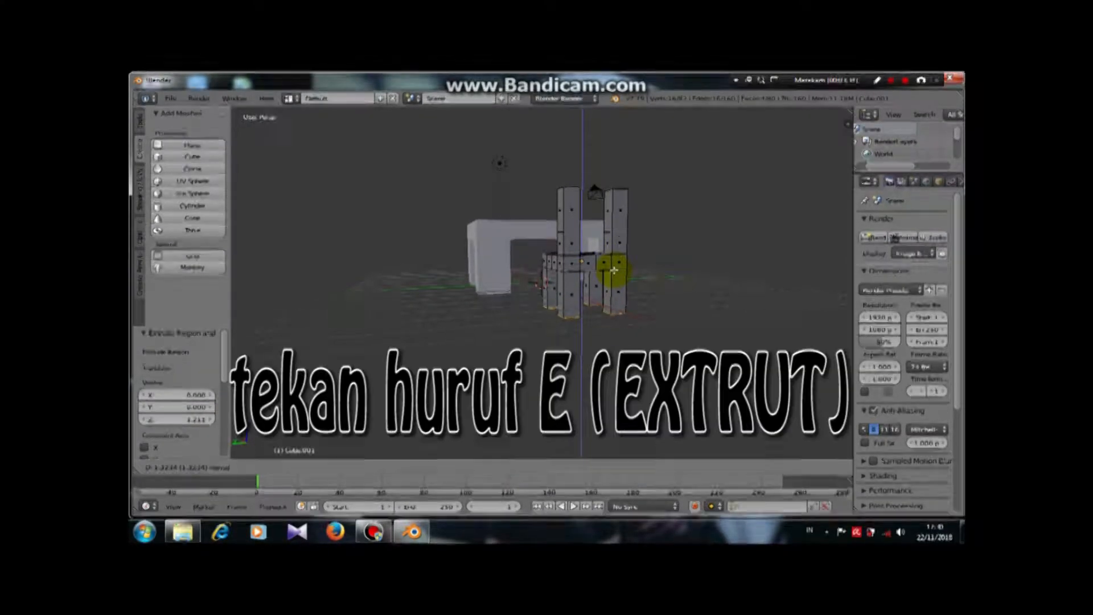
left_click(614, 272)
- Extrude the upper inner face of one backrest post across to the opposite post, forming the backrest panel
middle_click_drag(622, 273, 549, 276)
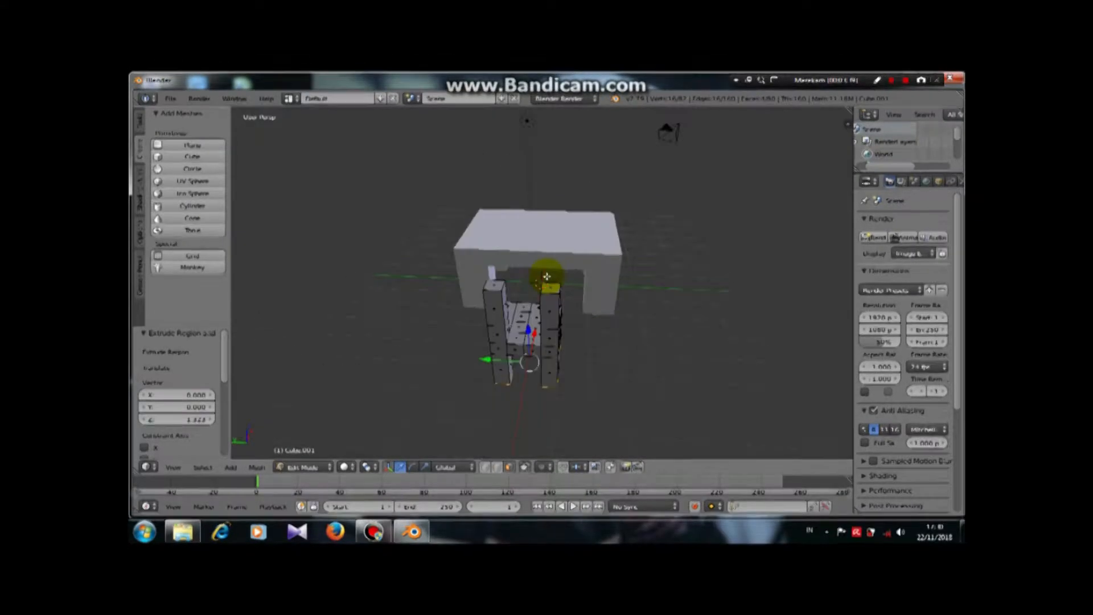
right_click(505, 304)
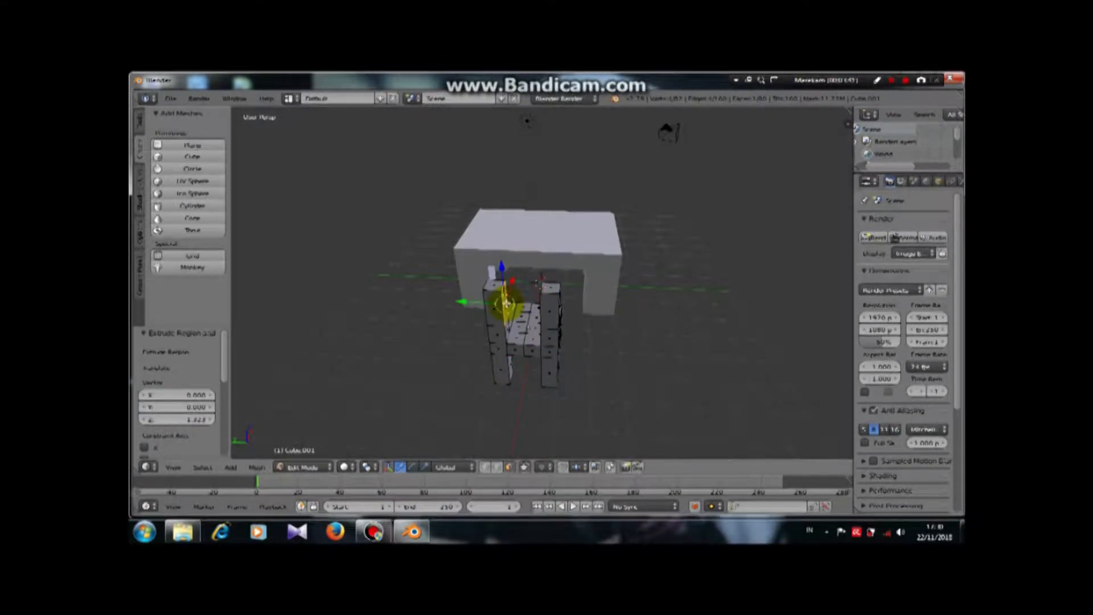
key("e")
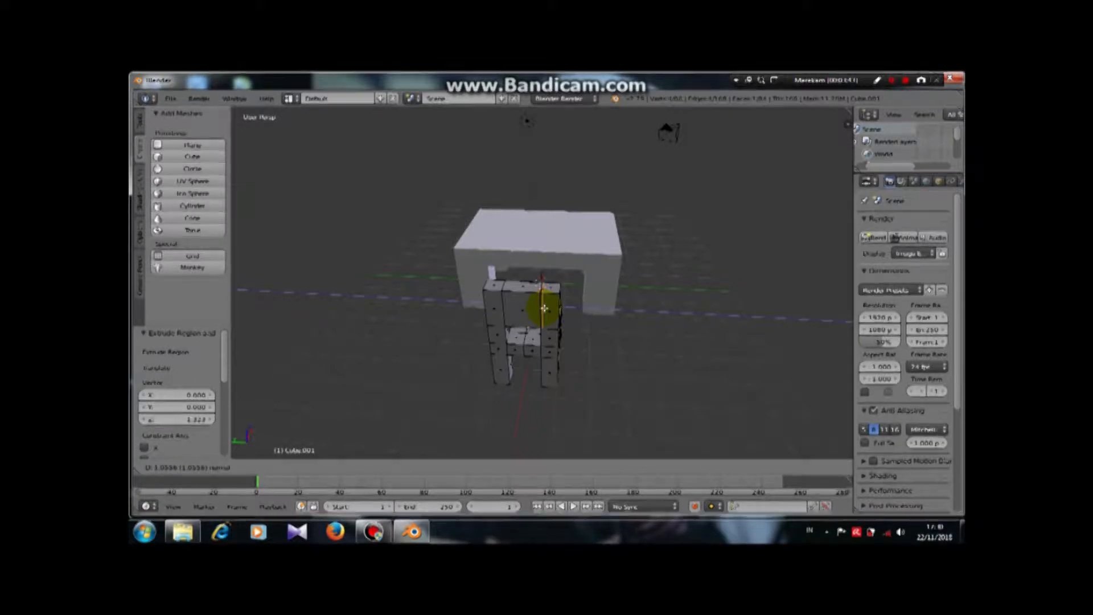
left_click(543, 312)
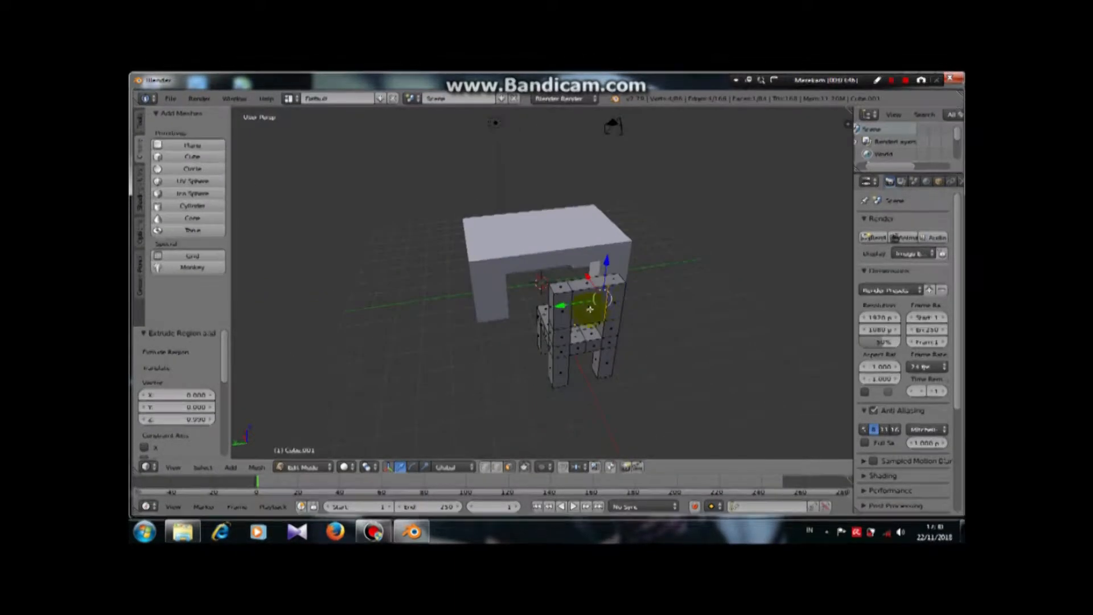
- Return to Object Mode and nudge the chair along X toward the table
middle_click_drag(513, 305, 615, 274)
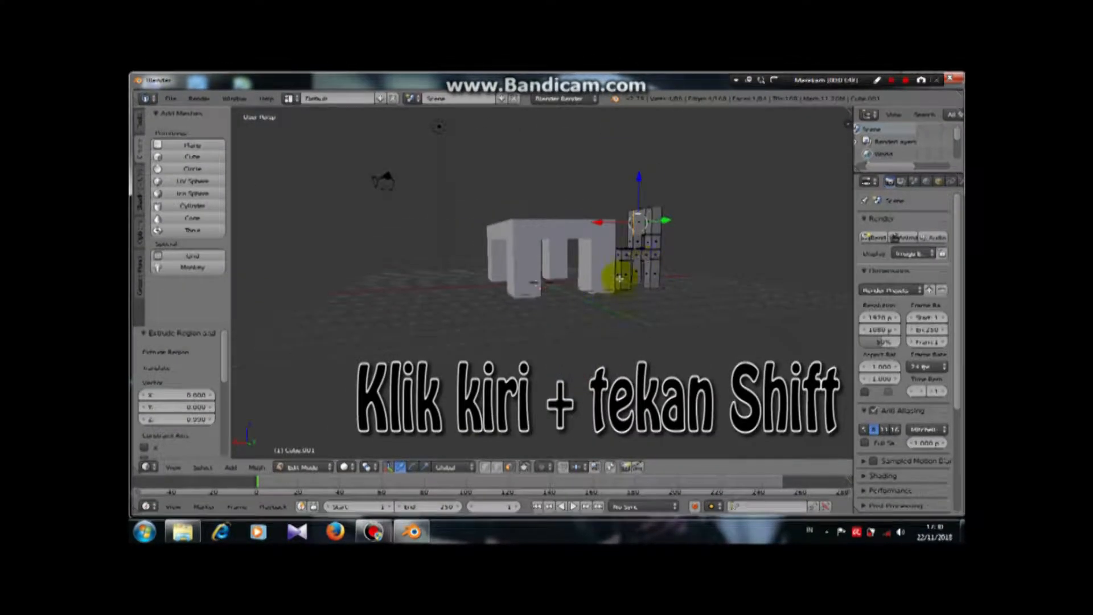
left_click(313, 468)
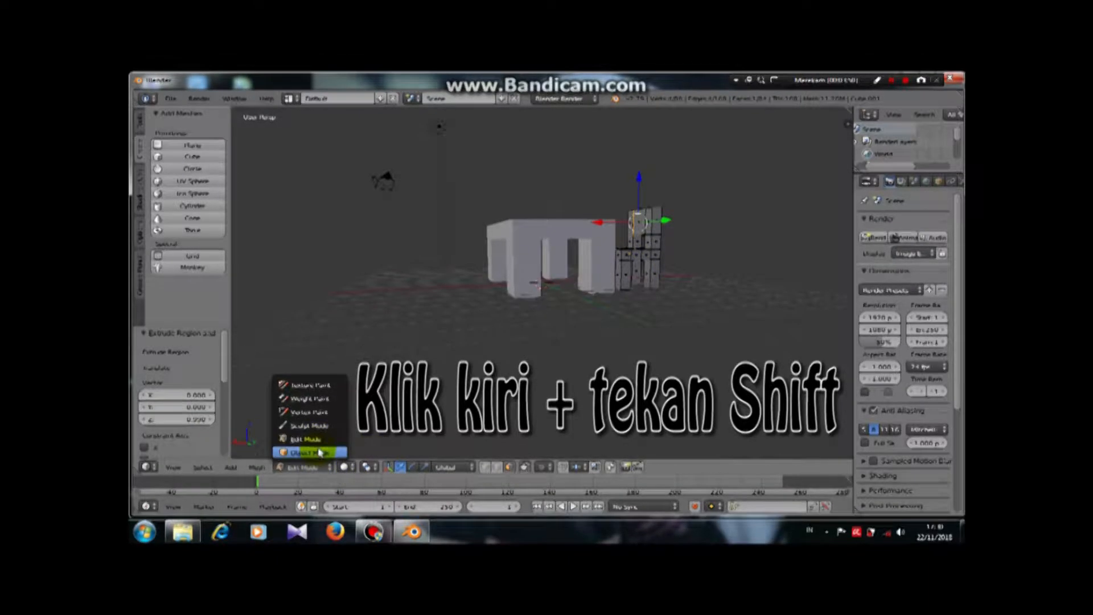
left_click(310, 451)
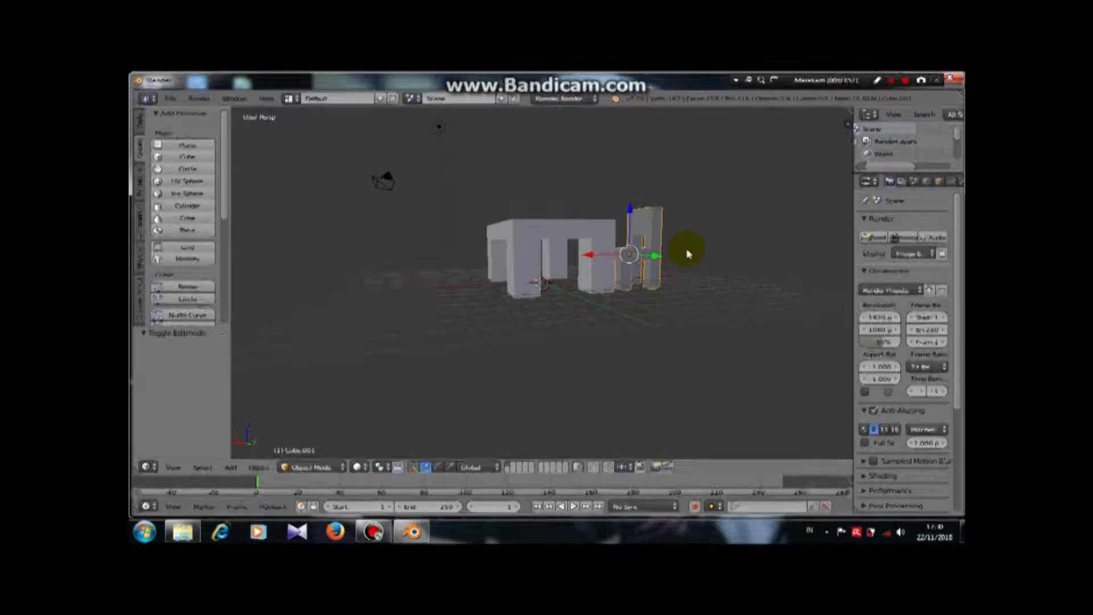
middle_click_drag(686, 248, 621, 300)
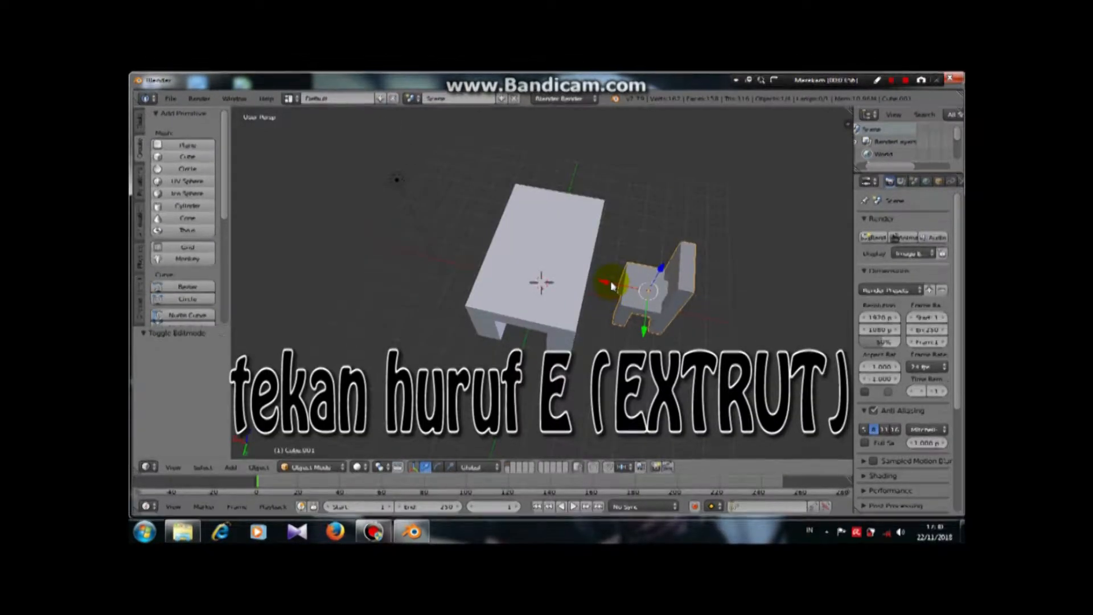
left_click_drag(604, 283, 589, 285)
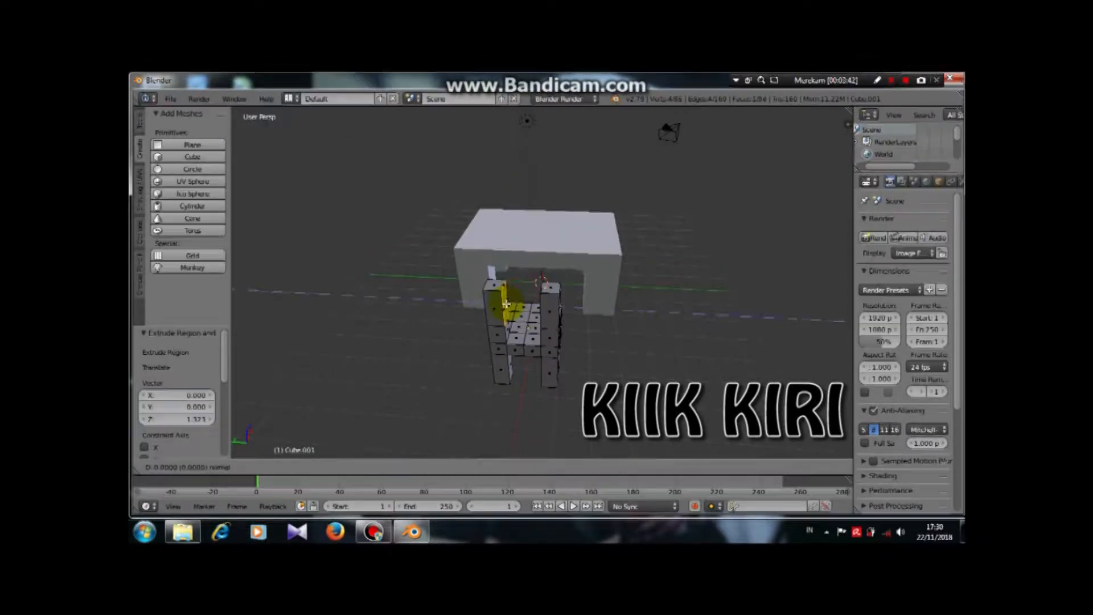
- Extrude the selected inner post face across to the other backrest post and return to Object Mode
key("e")
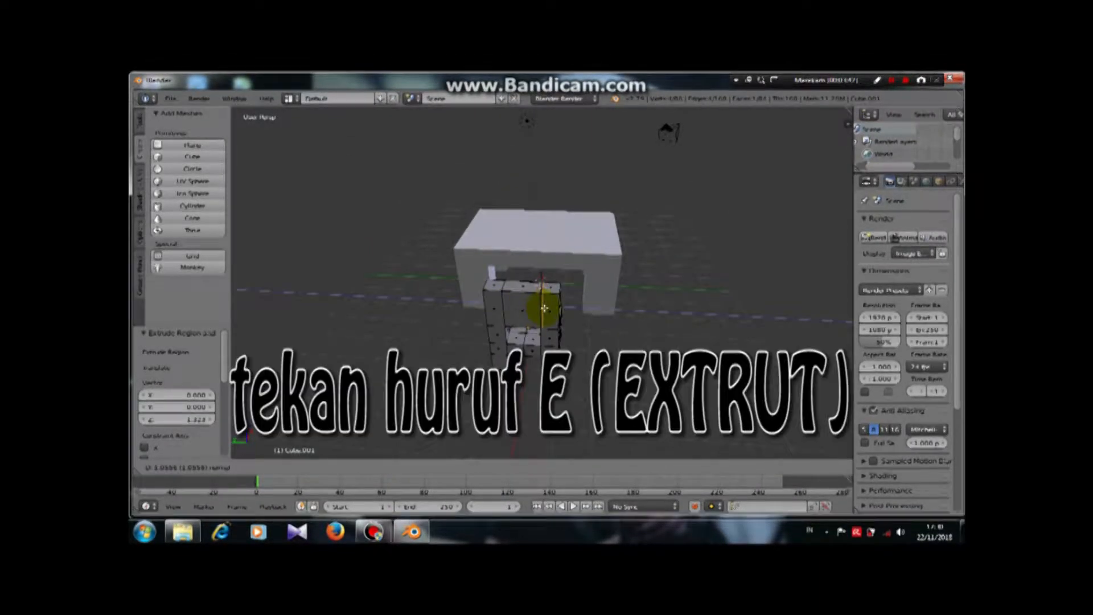
left_click(542, 312)
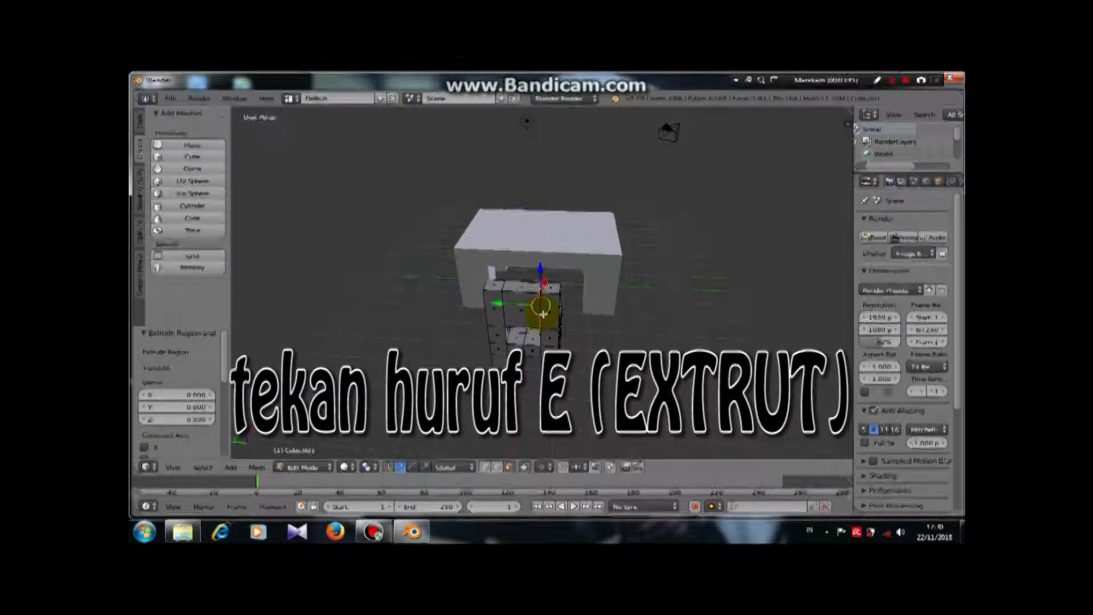
middle_click_drag(543, 314, 588, 310)
middle_click_drag(501, 304, 615, 276)
left_click(313, 468)
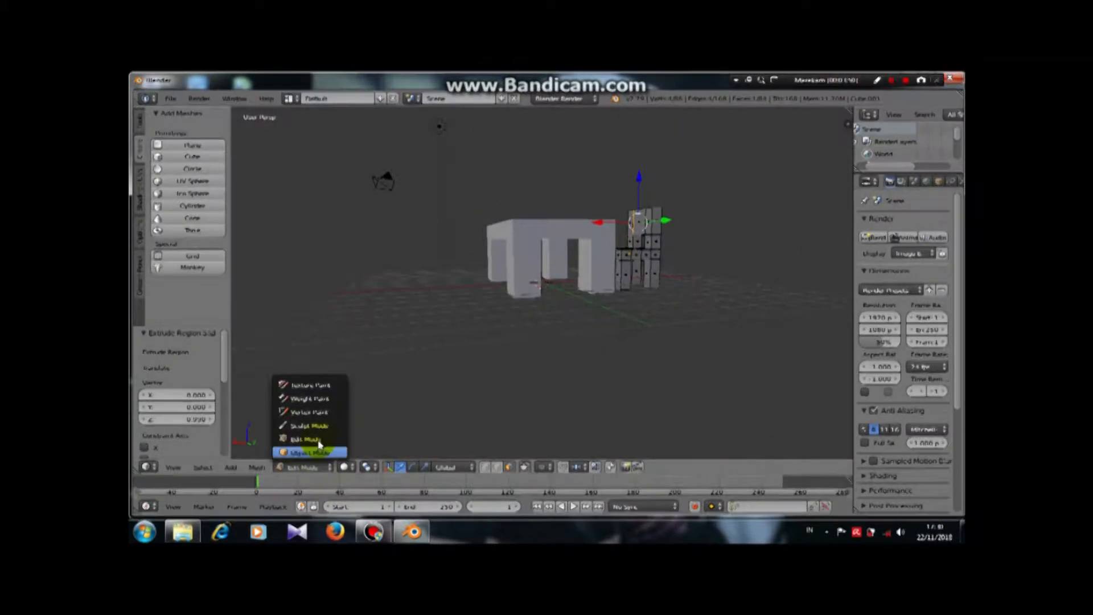
left_click(322, 452)
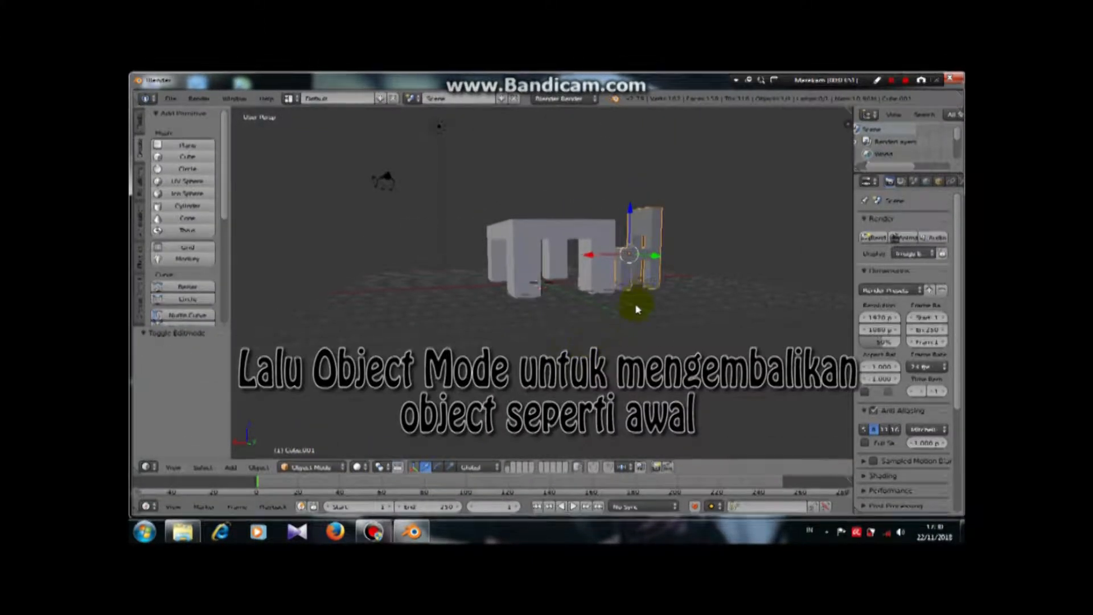
- Move the chair about 0.28 units along X toward the table
middle_click_drag(691, 249, 668, 302)
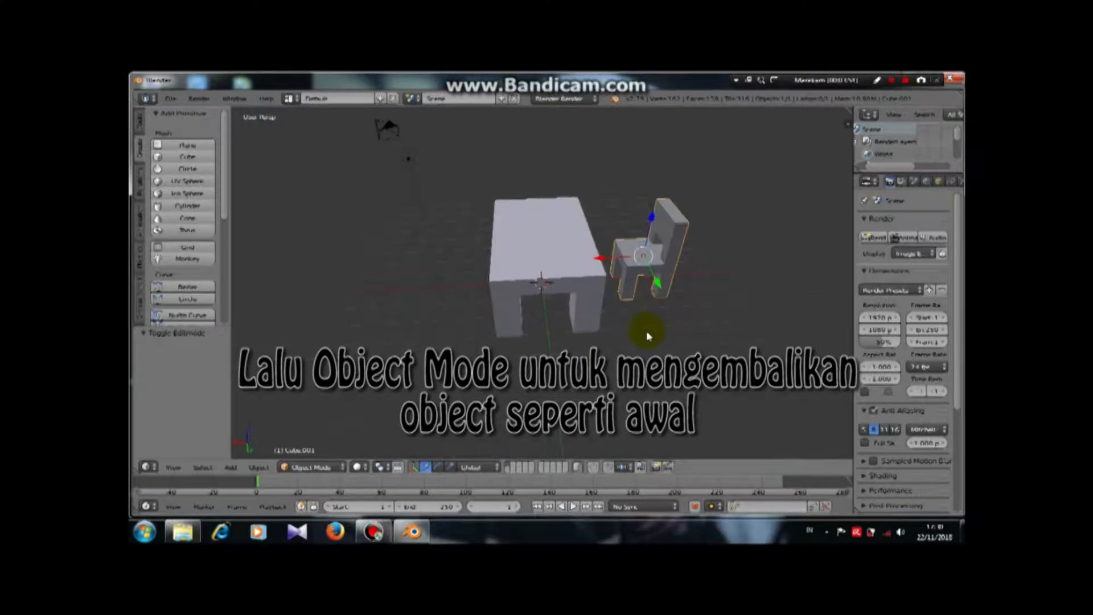
middle_click_drag(642, 252, 639, 306)
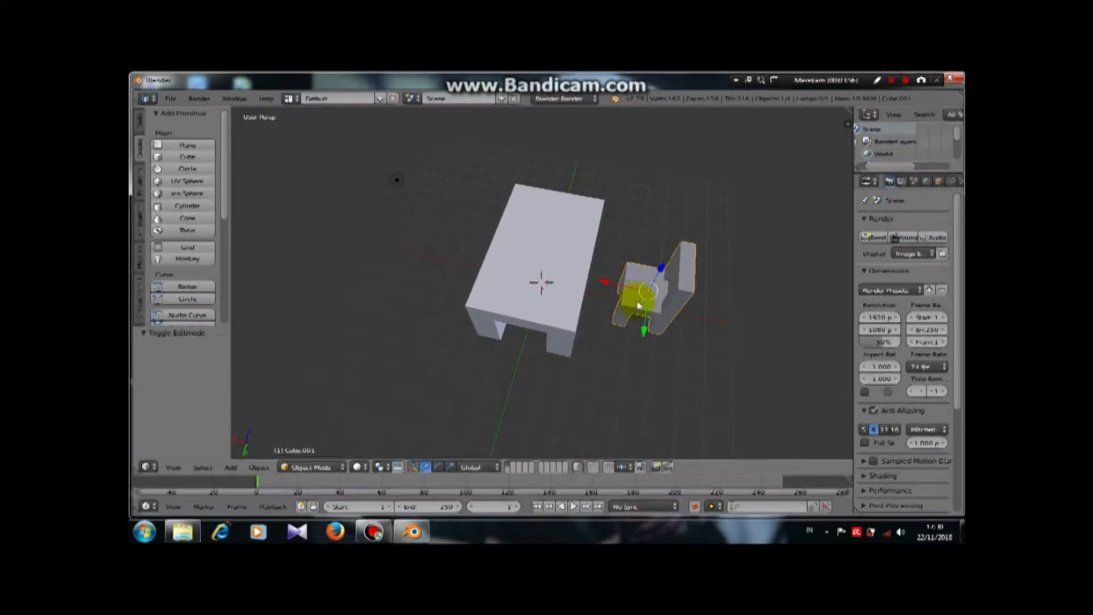
left_click(593, 289)
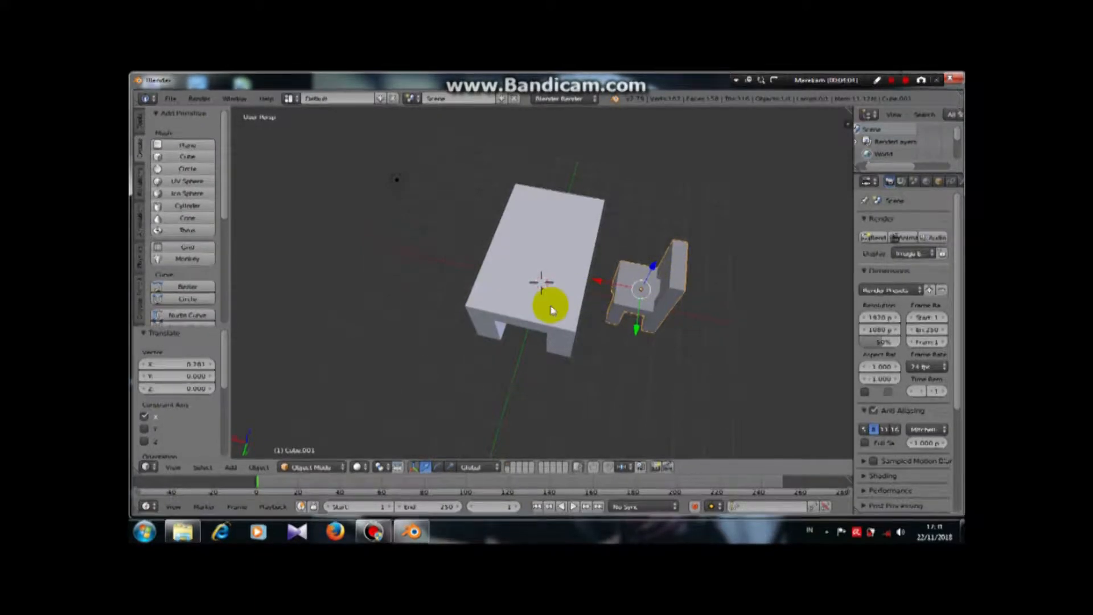
- Try to move the chair along X to the opposite long side of the table
scroll(550, 288, "up", 2)
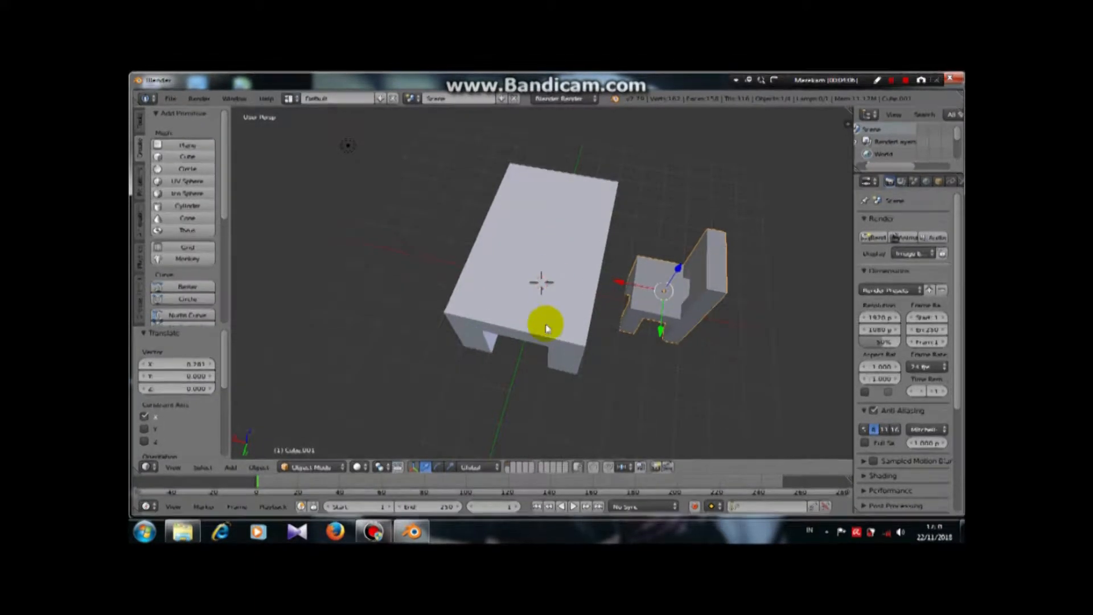
middle_click_drag(546, 320, 547, 283)
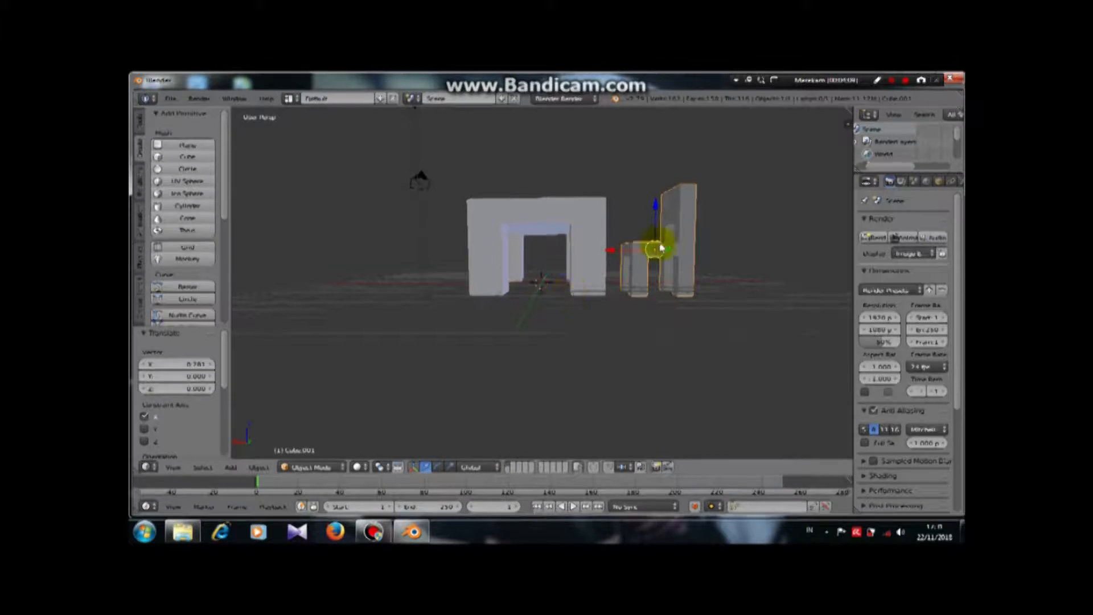
middle_click_drag(653, 244, 588, 282)
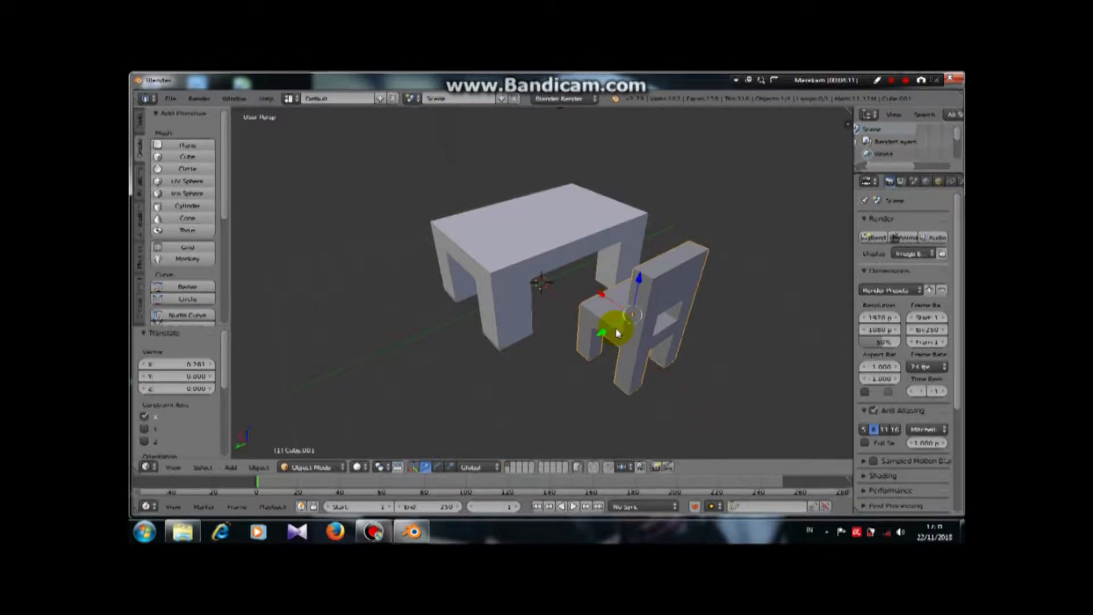
middle_click_drag(615, 323, 447, 329)
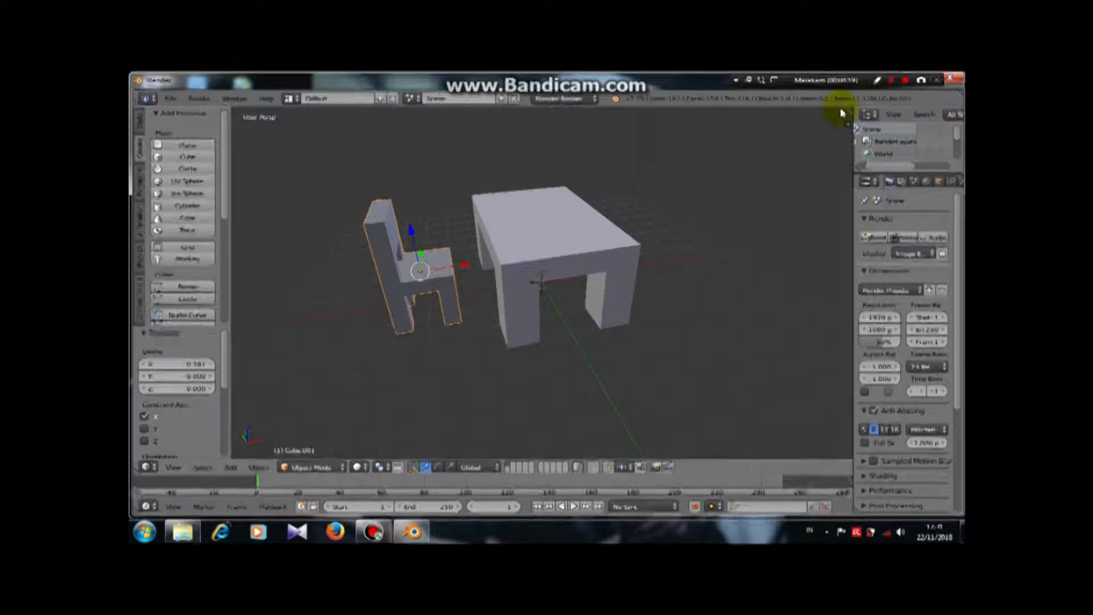
middle_click_drag(675, 242, 655, 177)
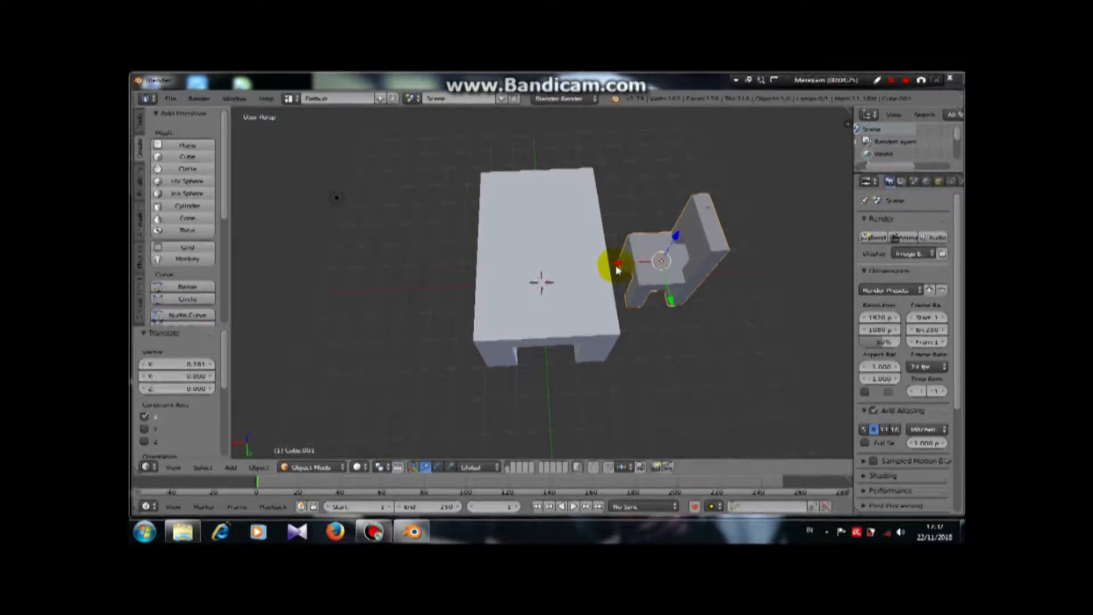
left_click_drag(616, 262, 403, 288)
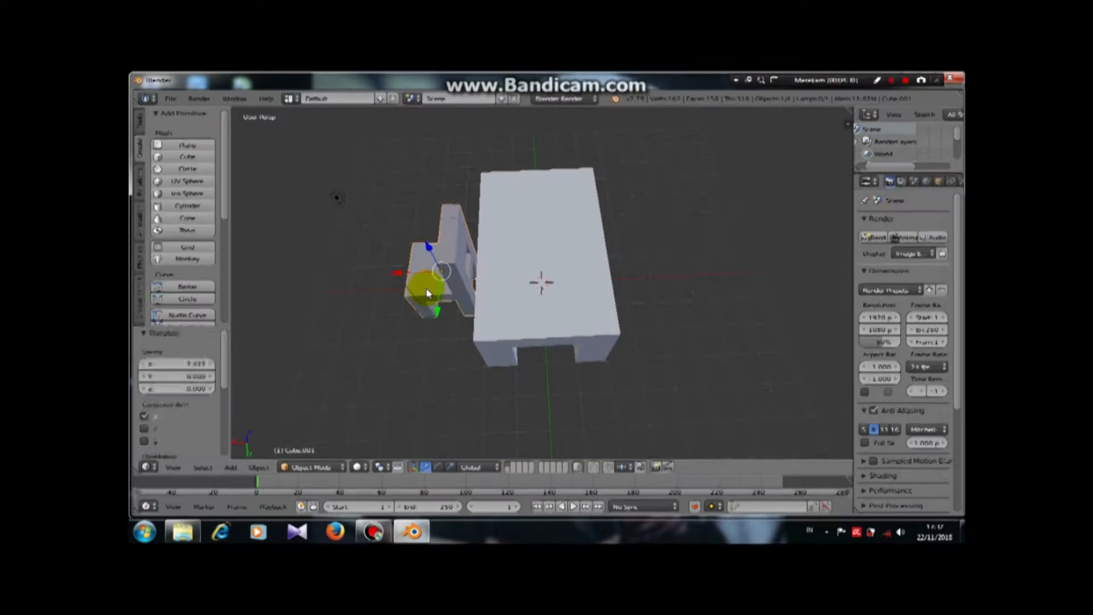
key("ctrl+z")
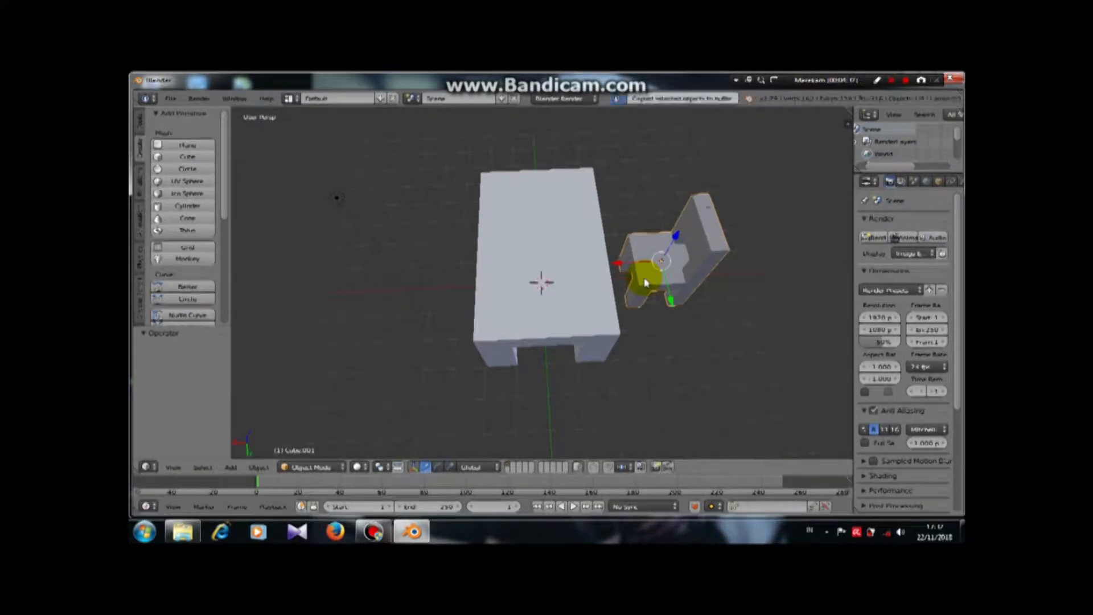
- Paste a copy of the chair and move it about 8.1 units along X to the table's opposite long side
key("ctrl+v")
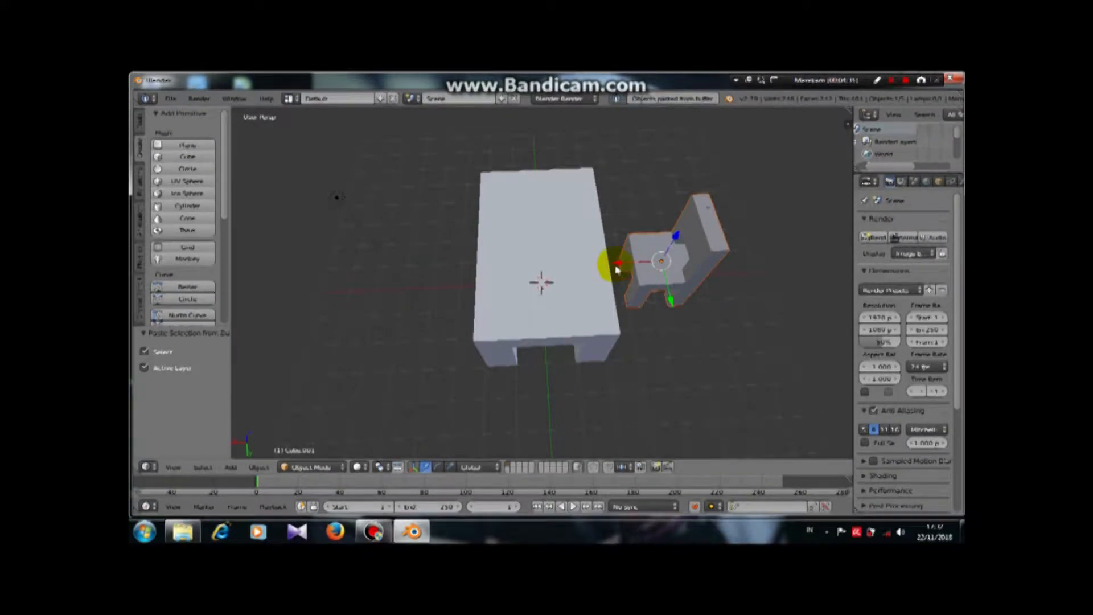
left_click_drag(619, 265, 381, 272)
middle_click_drag(487, 320, 593, 264)
- Rotate the pasted chair about 182° around Z so its seat faces the table
left_click(439, 467)
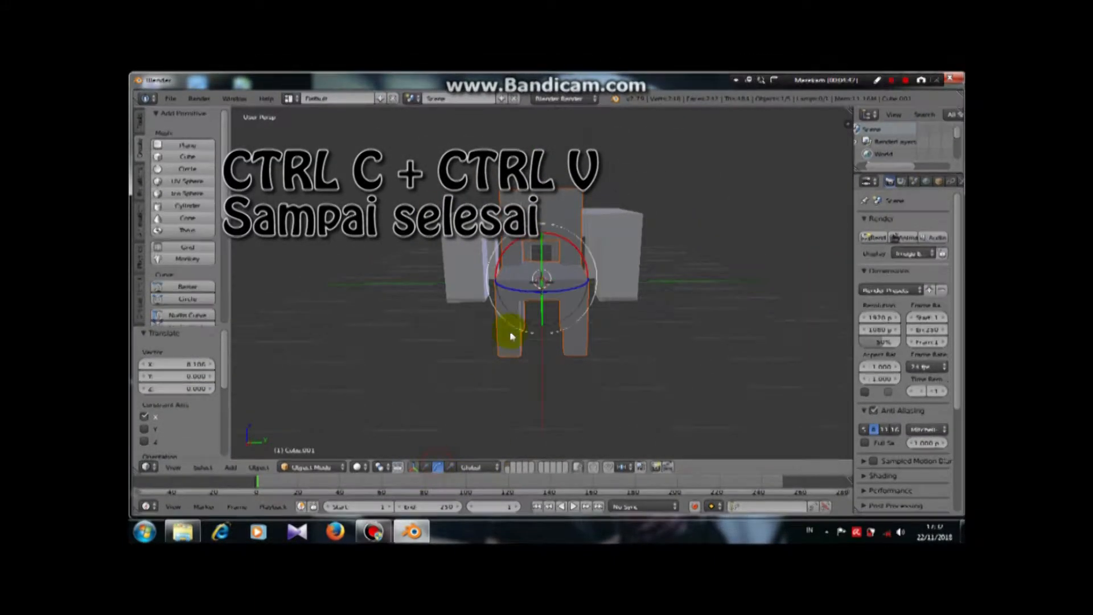
left_click_drag(580, 286, 302, 220)
middle_click_drag(390, 295, 531, 360)
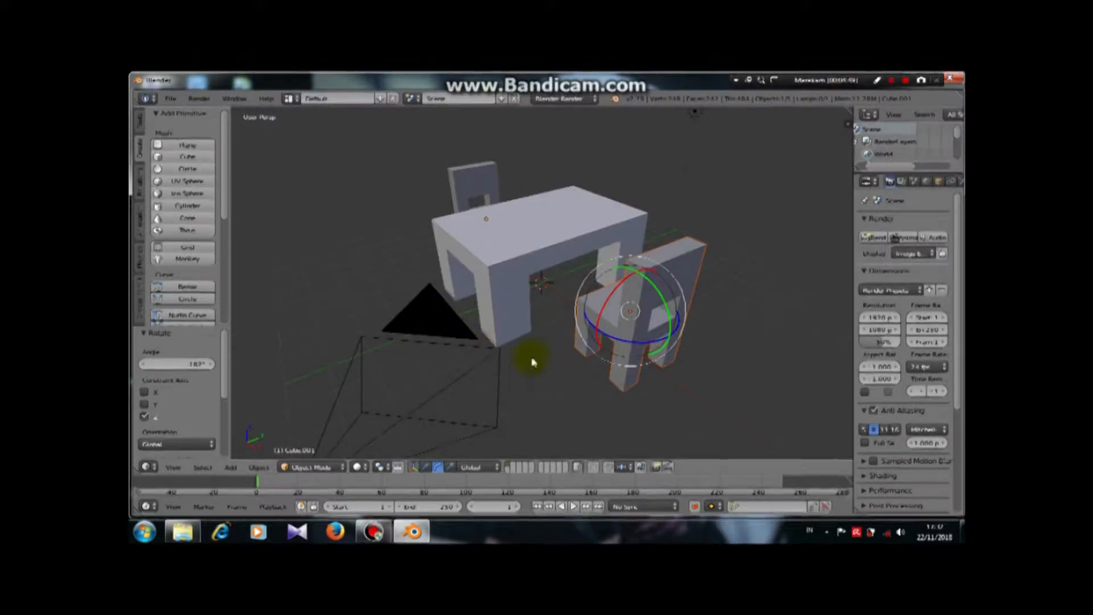
middle_click_drag(610, 328, 494, 334)
middle_click_drag(416, 349, 349, 303)
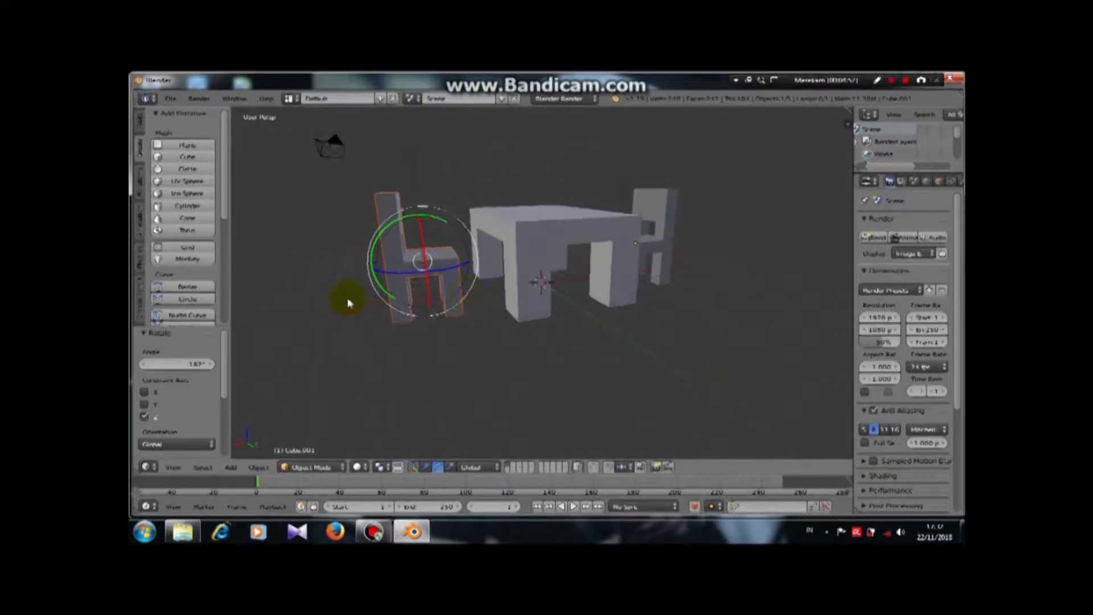
- Fine-tune the pasted chair's rotation by about 2.7° around Z to align it with the table's long side
middle_click_drag(494, 289, 488, 325)
left_click_drag(442, 298, 450, 305)
middle_click_drag(470, 320, 483, 298)
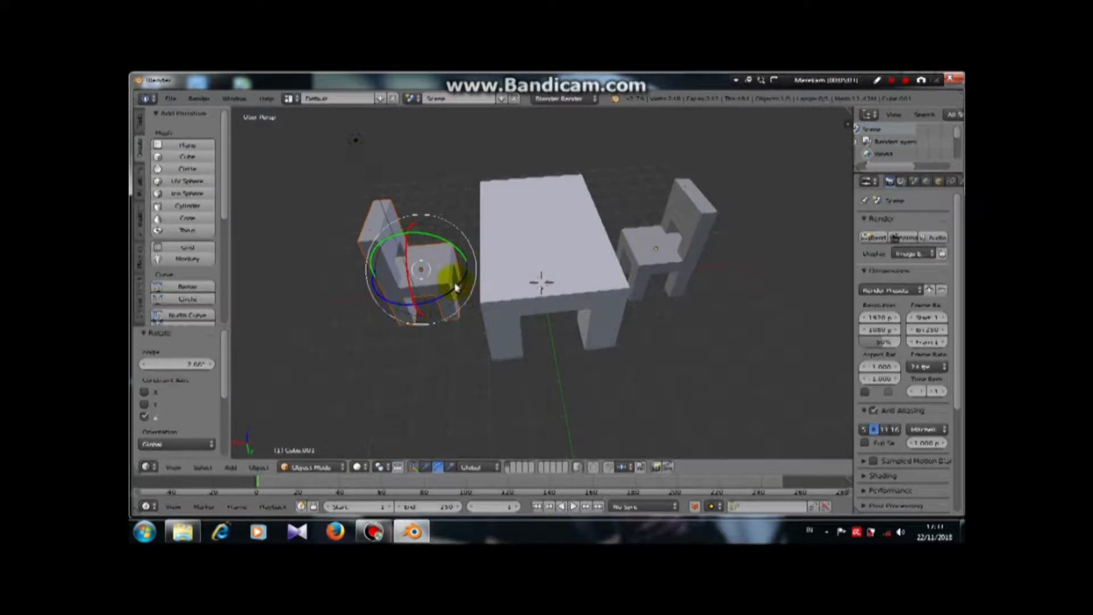
middle_click_drag(384, 331, 395, 302)
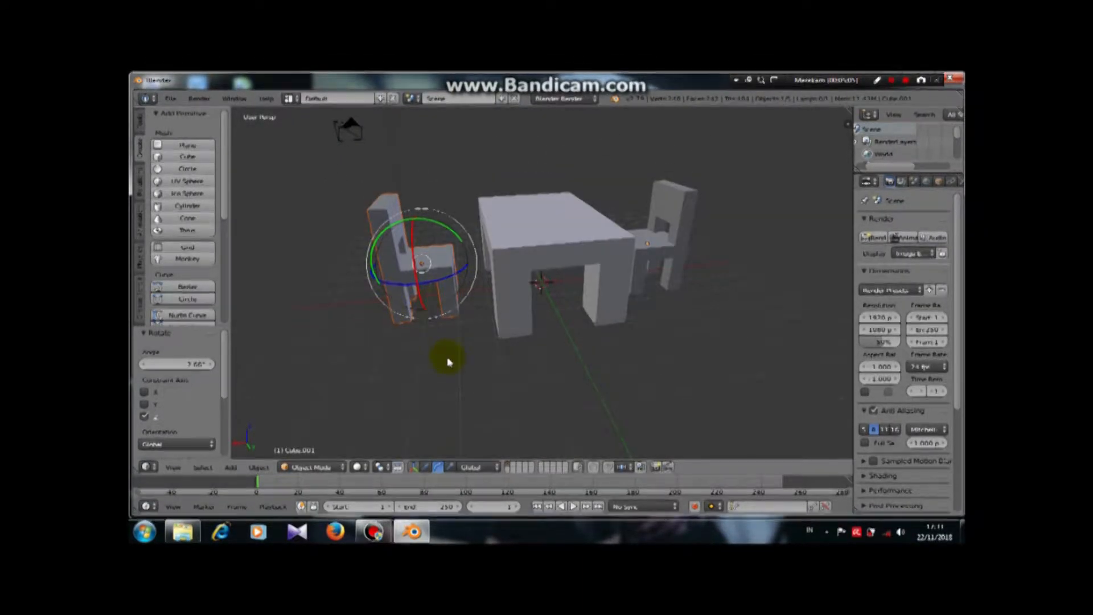
middle_click_drag(428, 342, 489, 312)
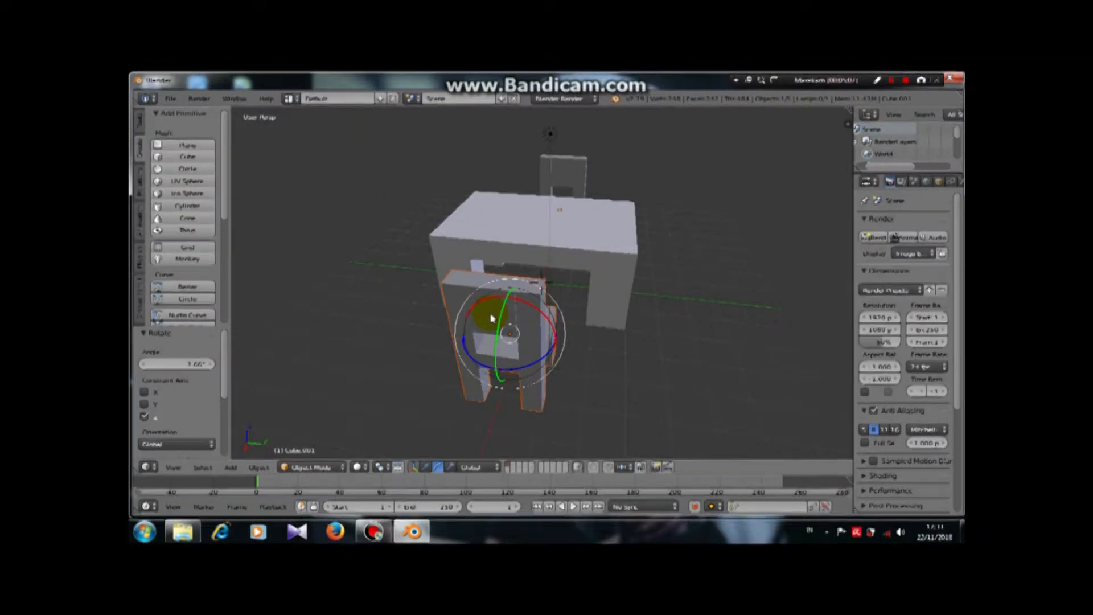
- Paste another chair copy and place it in front of the table's short end, moving it along Y and about 3.59 units along X
left_click(426, 467)
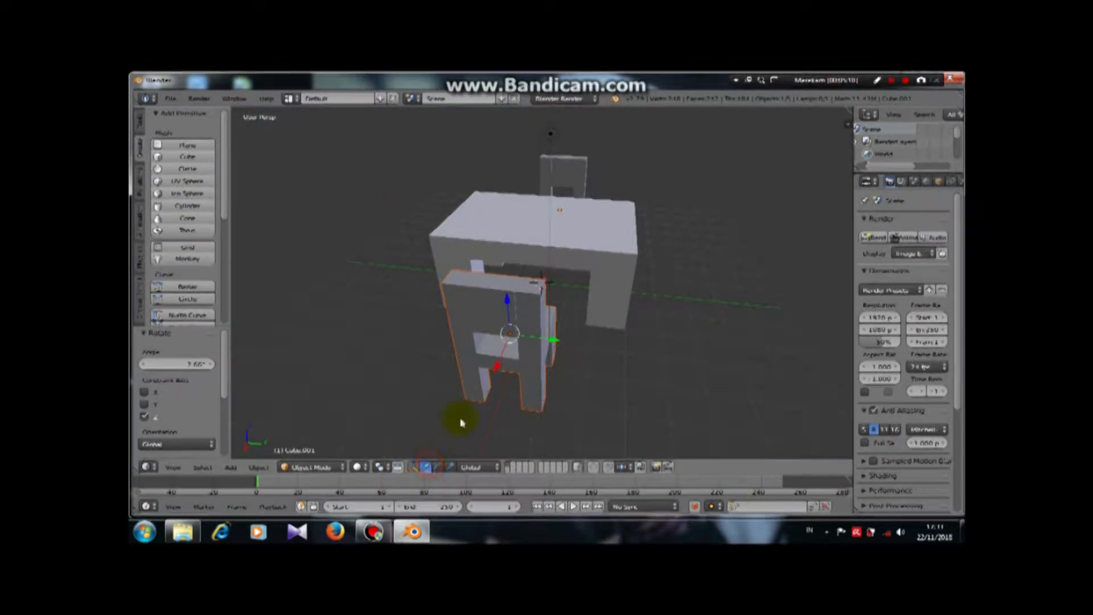
key("ctrl+v")
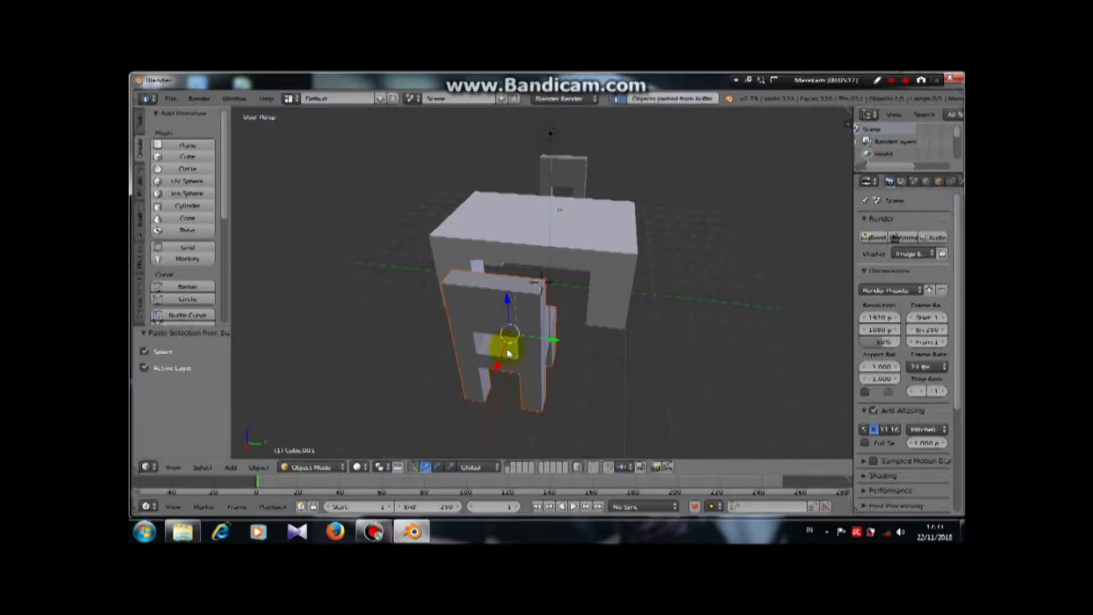
left_click_drag(557, 346, 751, 354)
middle_click_drag(665, 301, 374, 319)
left_click_drag(313, 292, 442, 356)
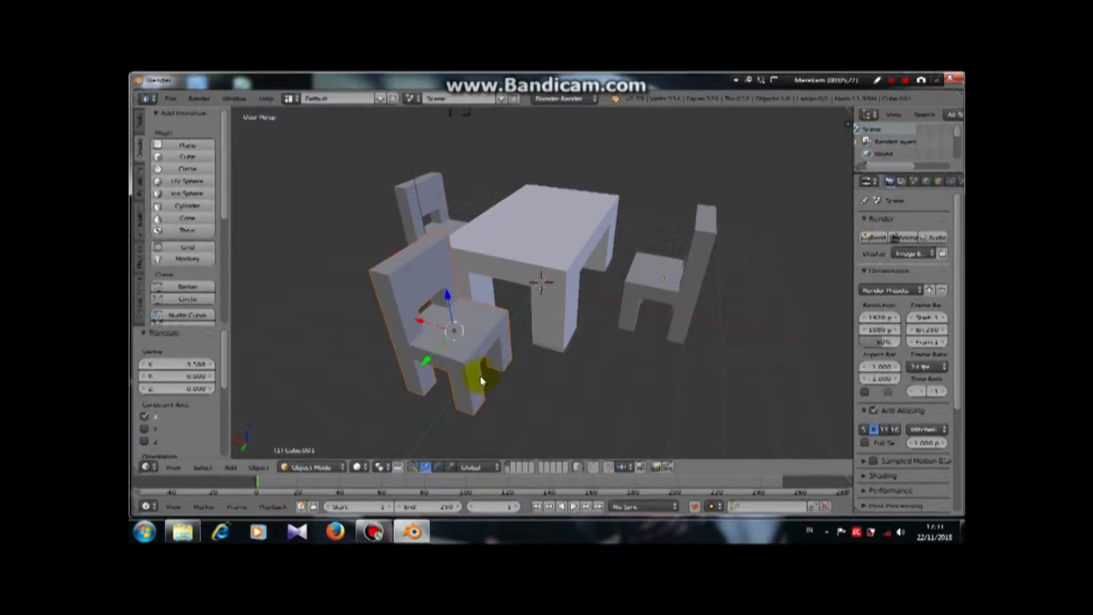
- Rotate the short-end chair about 87° around Z and slightly correct the angle so it faces the table squarely
left_click(436, 467)
left_click_drag(455, 365, 510, 332)
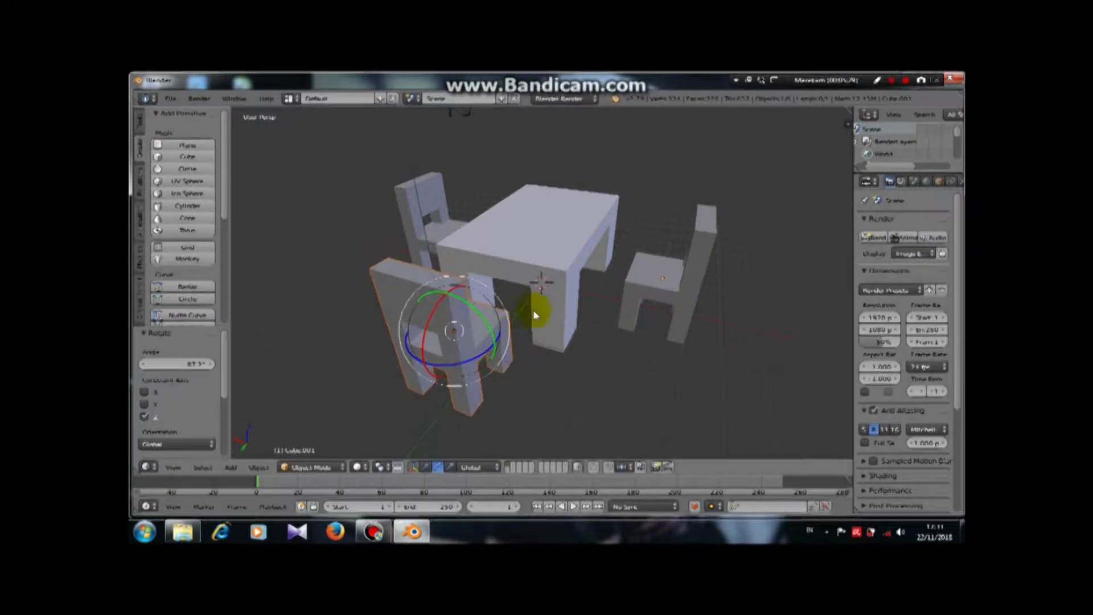
middle_click_drag(328, 301, 392, 311)
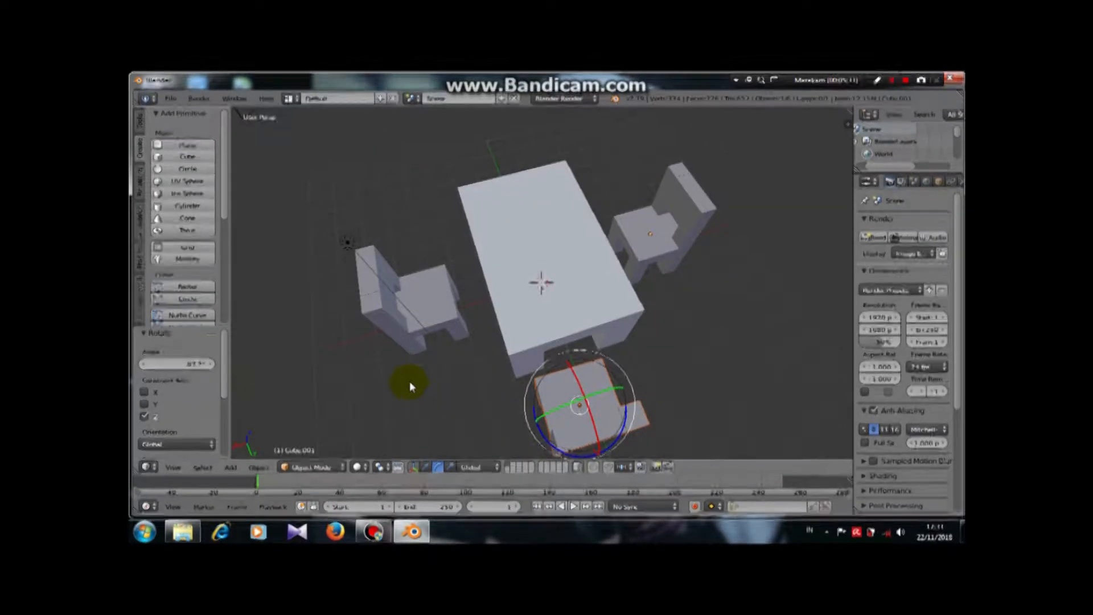
mouse_move(353, 391)
middle_mouse_down()
mouse_move(337, 320)
mouse_move(342, 383)
middle_mouse_up()
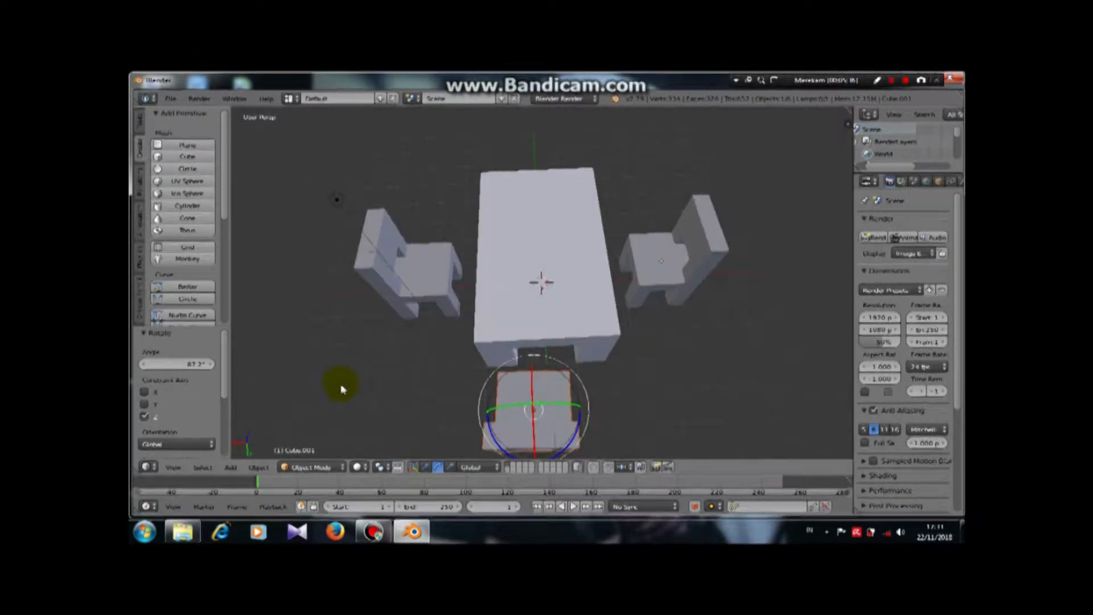
left_click_drag(571, 444, 564, 442)
- Move the short-end chair about 0.47 units along X to centre it on the table's end
left_click(424, 470)
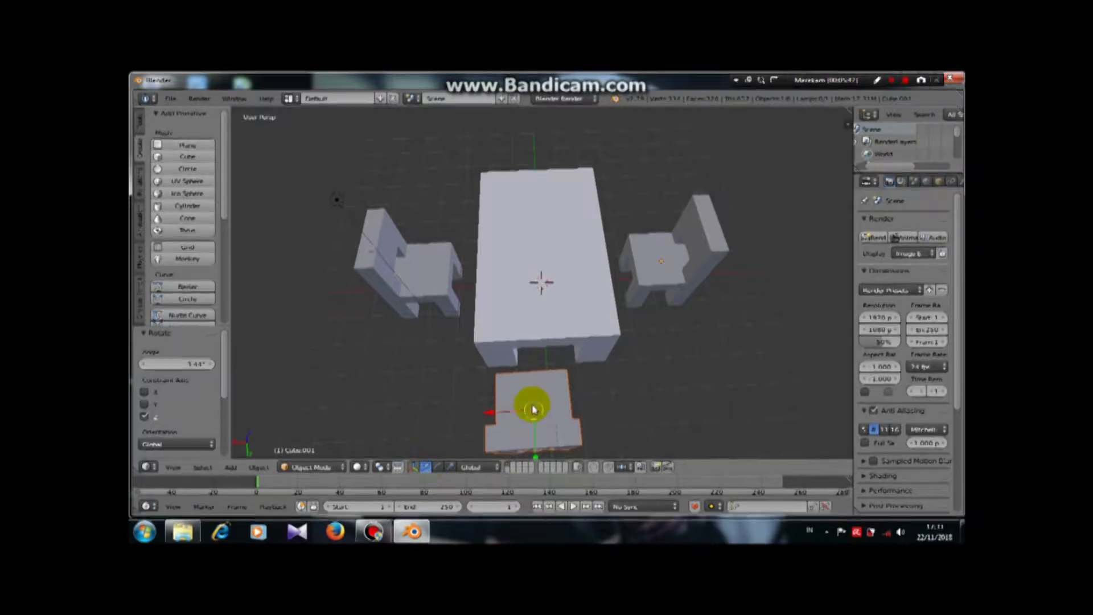
key("g")
key("x")
left_click(506, 417)
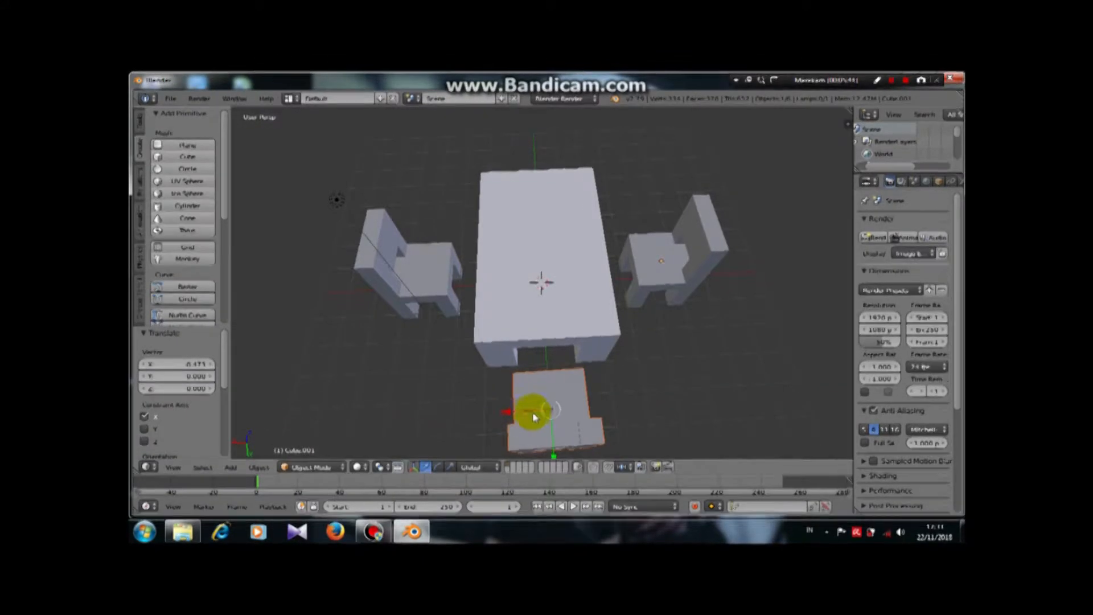
middle_click_drag(531, 403, 586, 379)
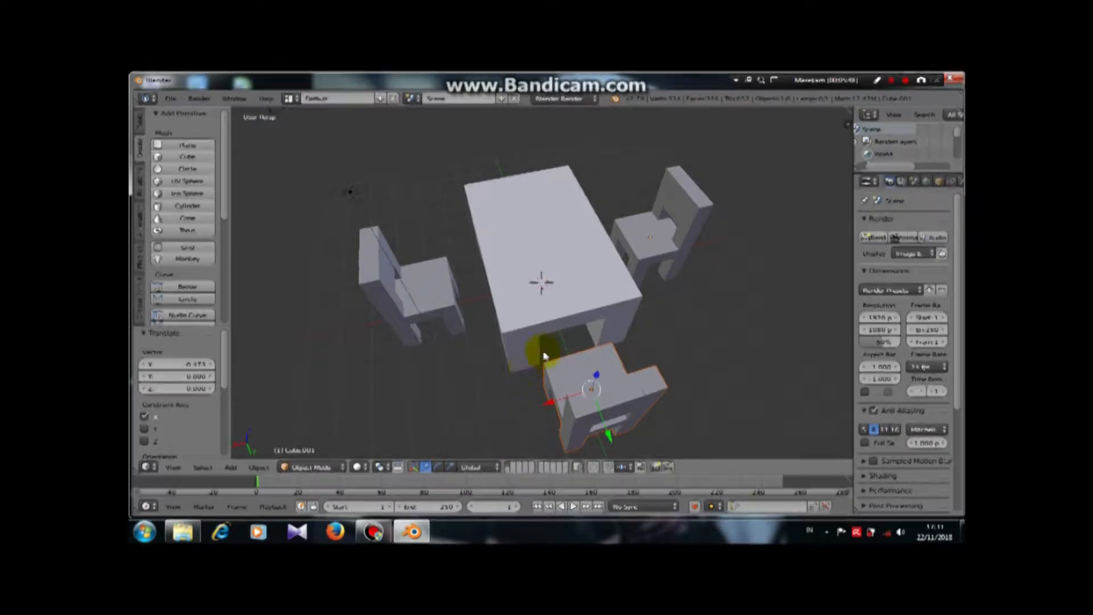
middle_click_drag(544, 349, 623, 251)
middle_click_drag(625, 203, 609, 313)
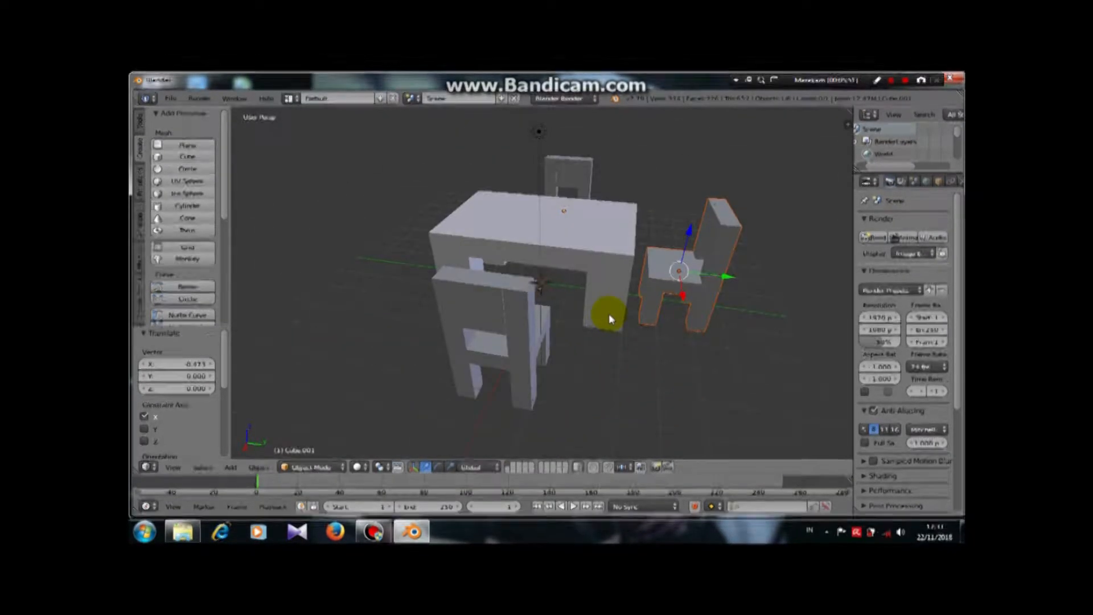
- Duplicate the short-end chair by copy and paste, and move the copy along Y to the table's other short end
key("ctrl+c")
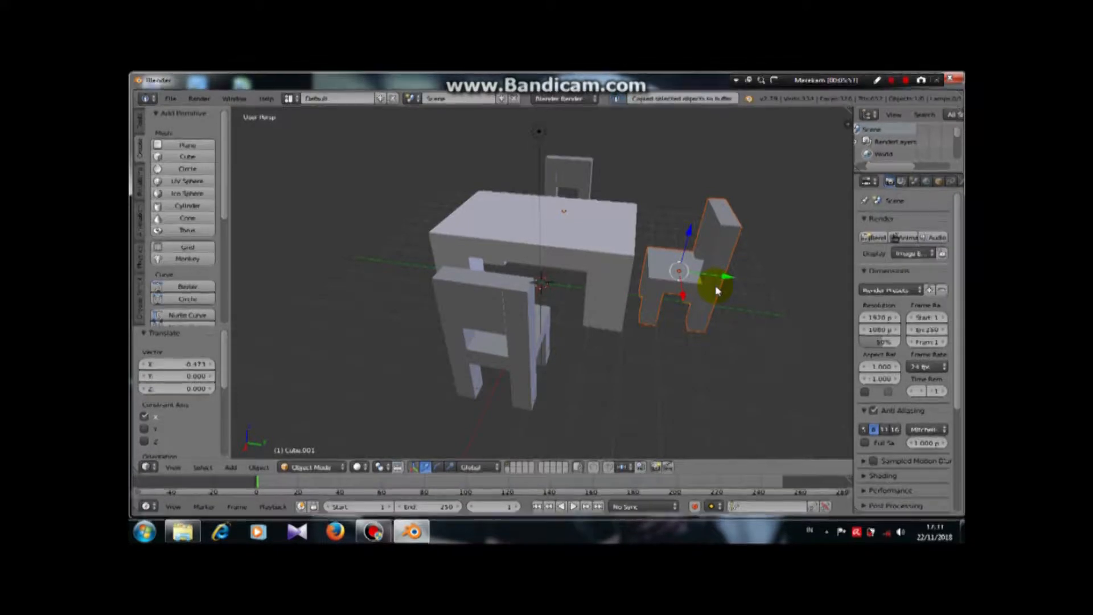
key("ctrl+v")
left_click_drag(724, 277, 435, 267)
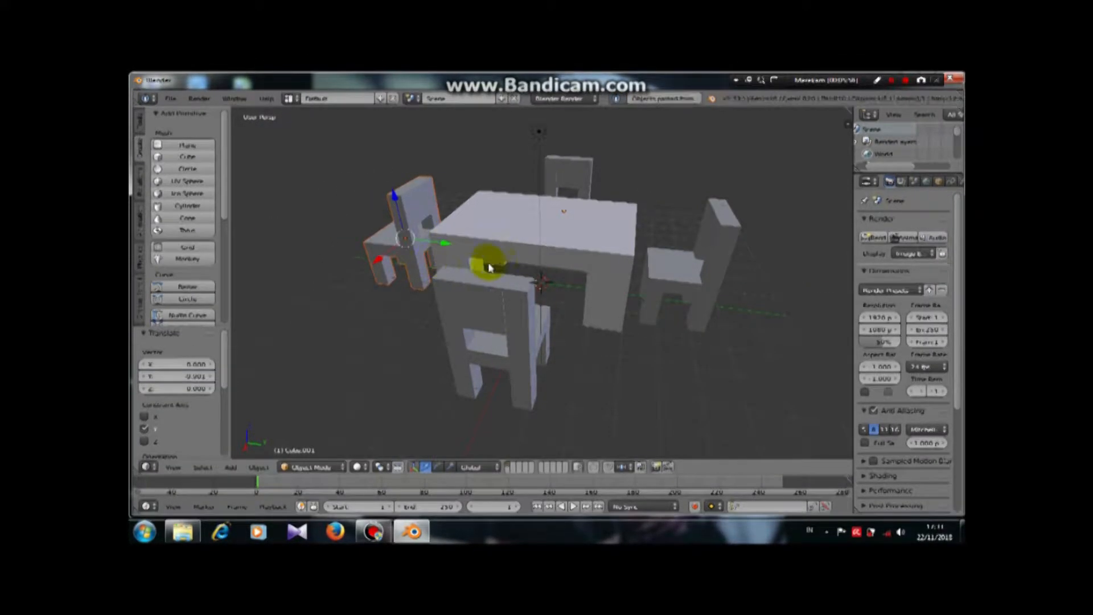
middle_click_drag(366, 298, 397, 344)
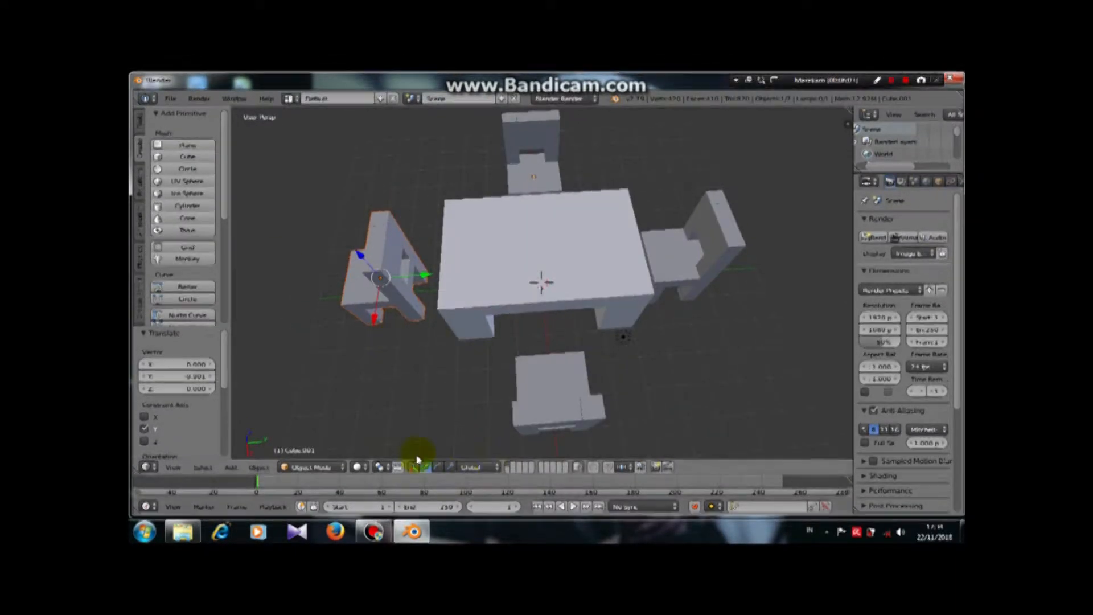
- Rotate the newest chair about 181° around Z so it faces the table
left_click(438, 467)
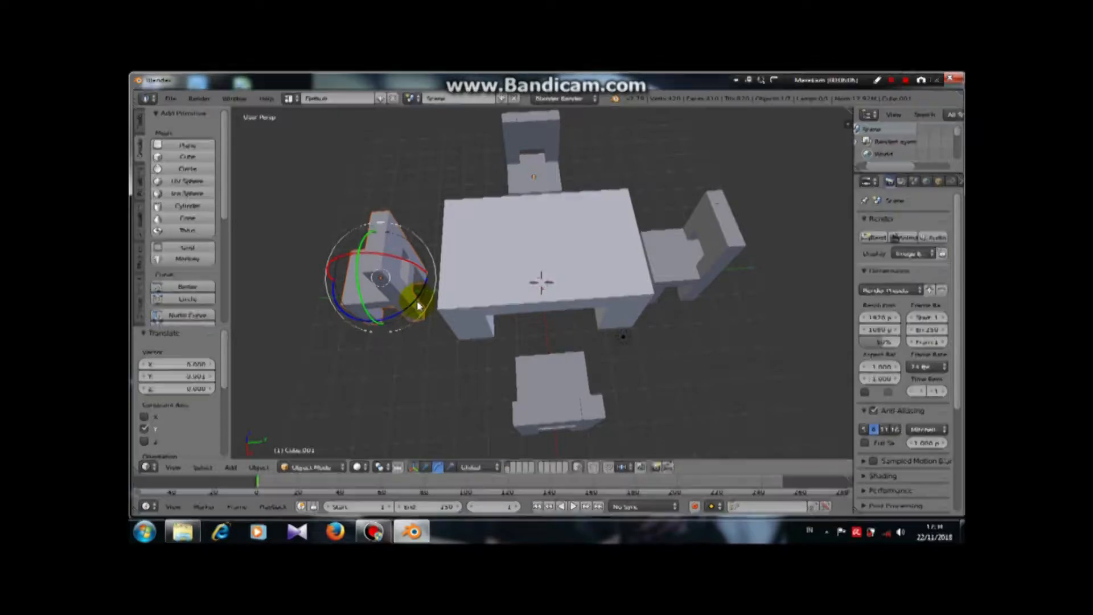
left_click_drag(421, 301, 321, 246)
middle_click_drag(461, 333, 542, 379)
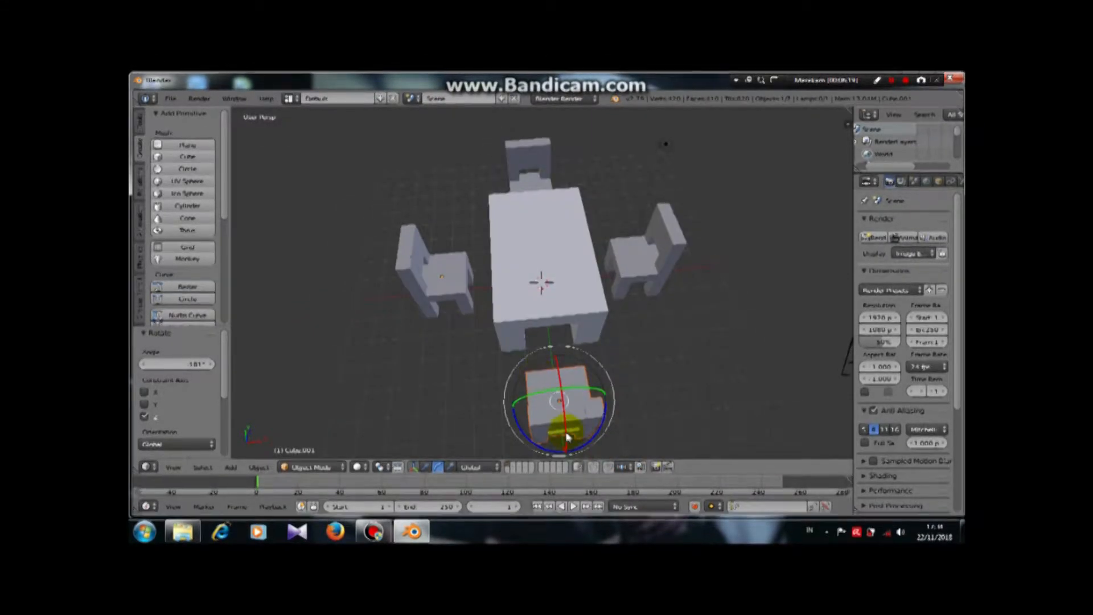
- Move the newest chair about 0.43 units along Y to adjust its distance from the table end
left_click(425, 467)
left_click_drag(556, 367, 488, 324)
middle_click_drag(488, 325, 524, 288)
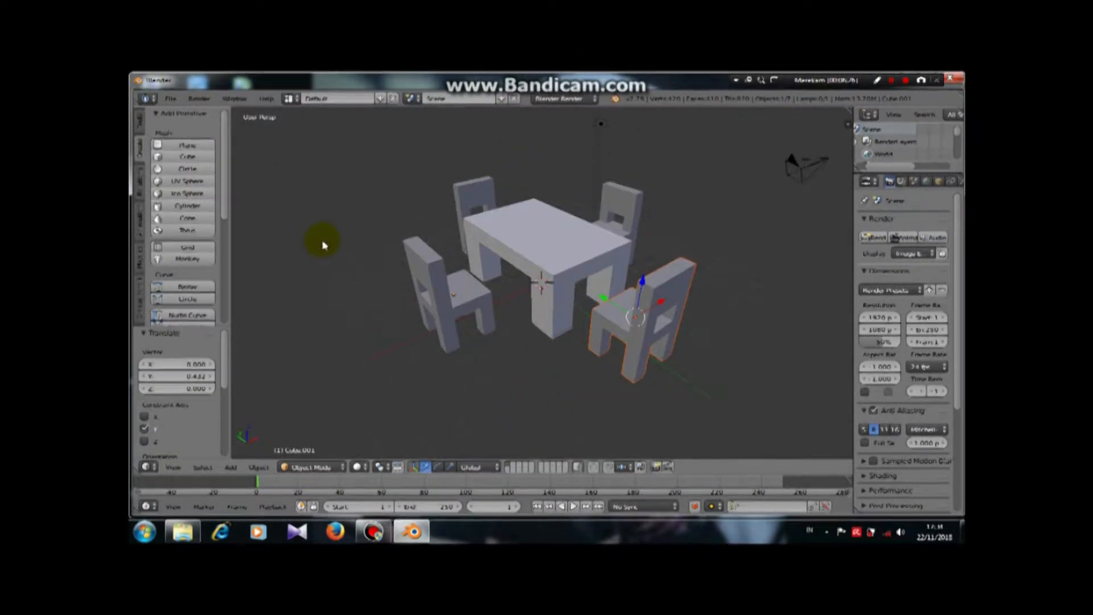
- Raise the original long-side chair about 0.27 units and the newest short-end chair about 0.18 units along Z
right_click(447, 301)
left_click_drag(447, 259, 447, 247)
right_click(631, 349)
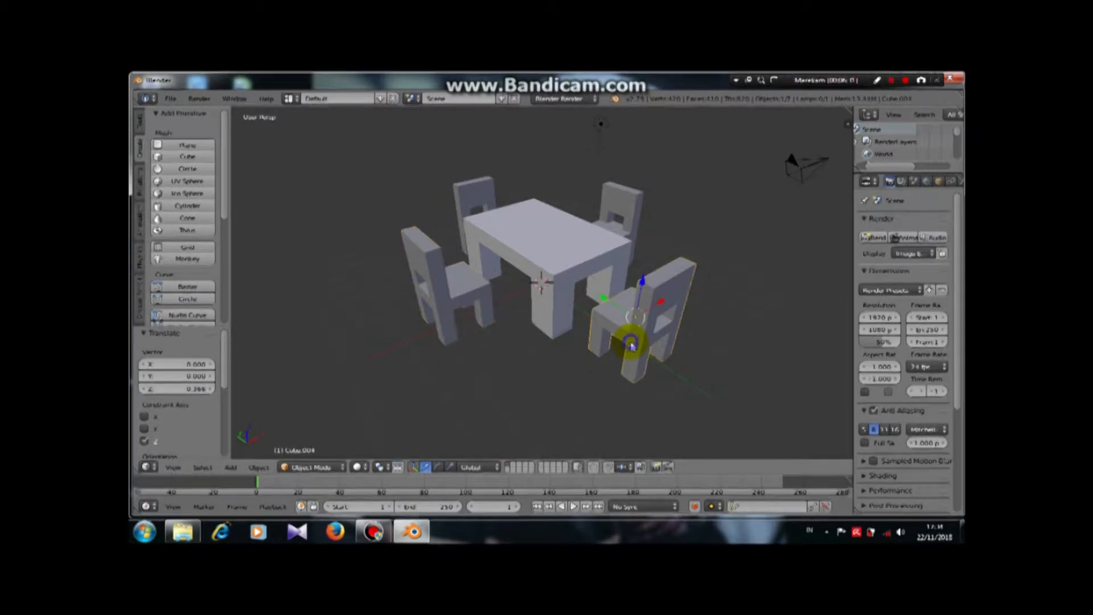
left_click_drag(639, 298, 645, 280)
left_click(645, 279)
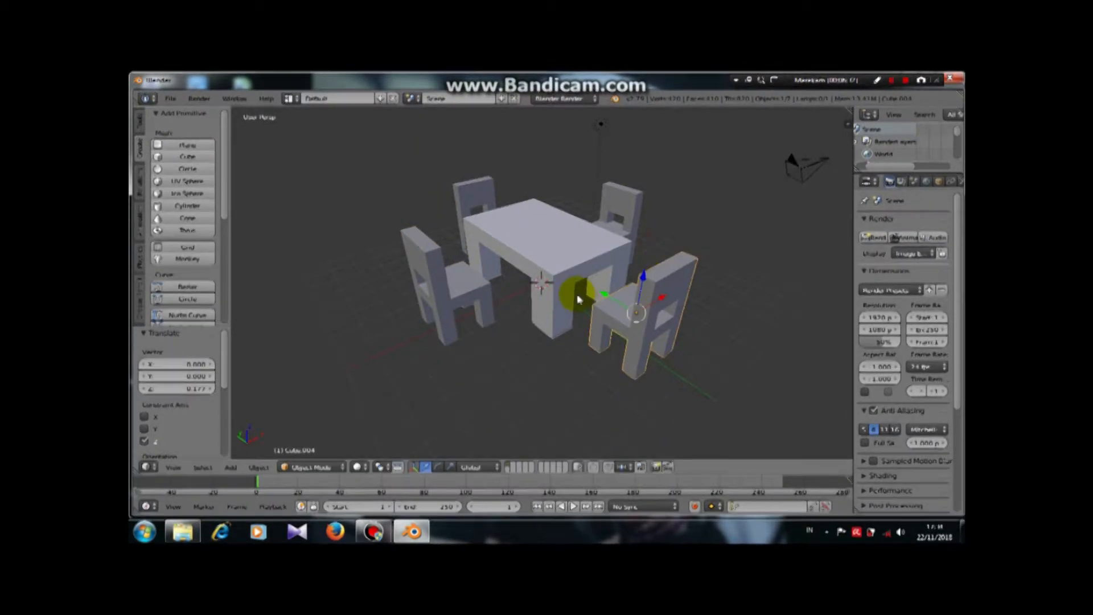
- Raise the opposite long-side chair about 0.48 units along Z and lower it back by about 0.09 units
middle_click_drag(622, 264, 549, 273)
right_click(631, 277)
mouse_move(638, 266)
left_mouse_down()
mouse_move(647, 241)
mouse_move(641, 251)
left_mouse_up()
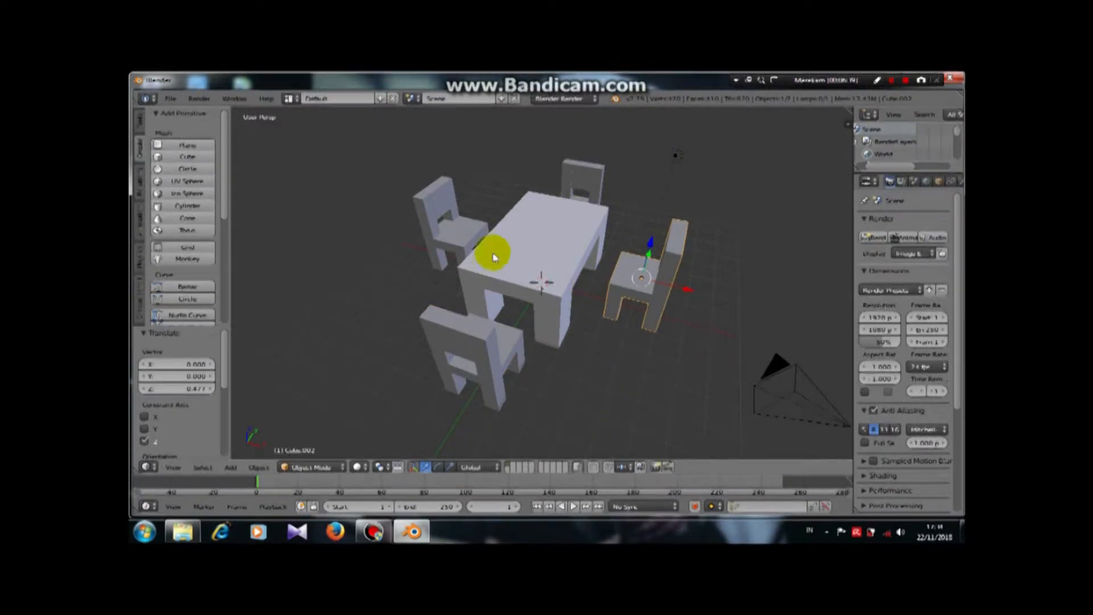
middle_click_drag(488, 270, 495, 256)
middle_click_drag(593, 333, 579, 264)
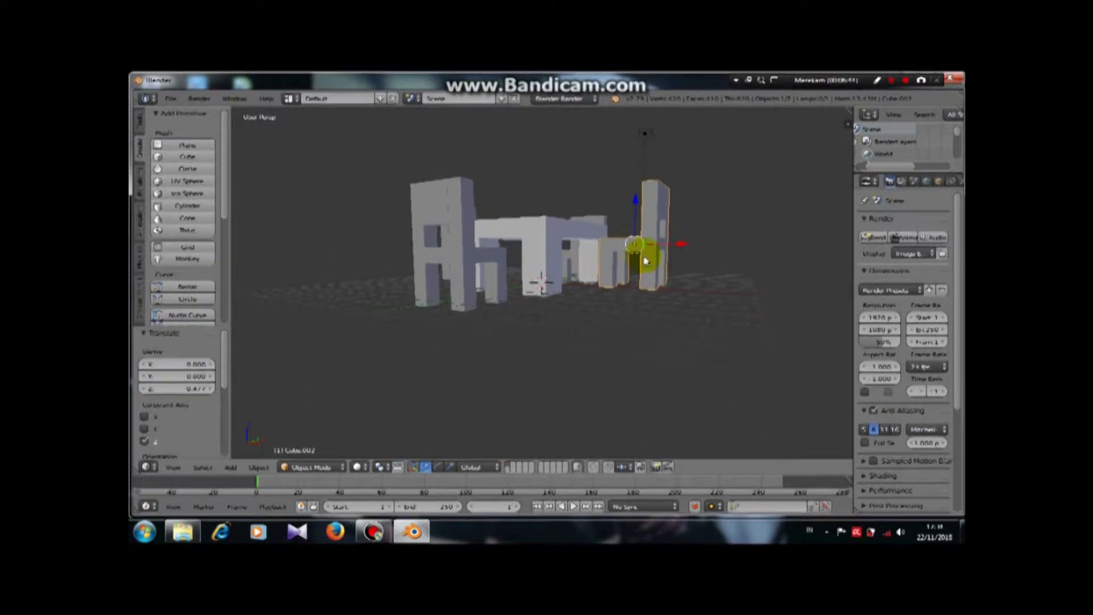
left_click_drag(638, 204, 638, 211)
- Raise the newest short-end chair about 0.21 units and the table about 0.13 units along Z
right_click(438, 214)
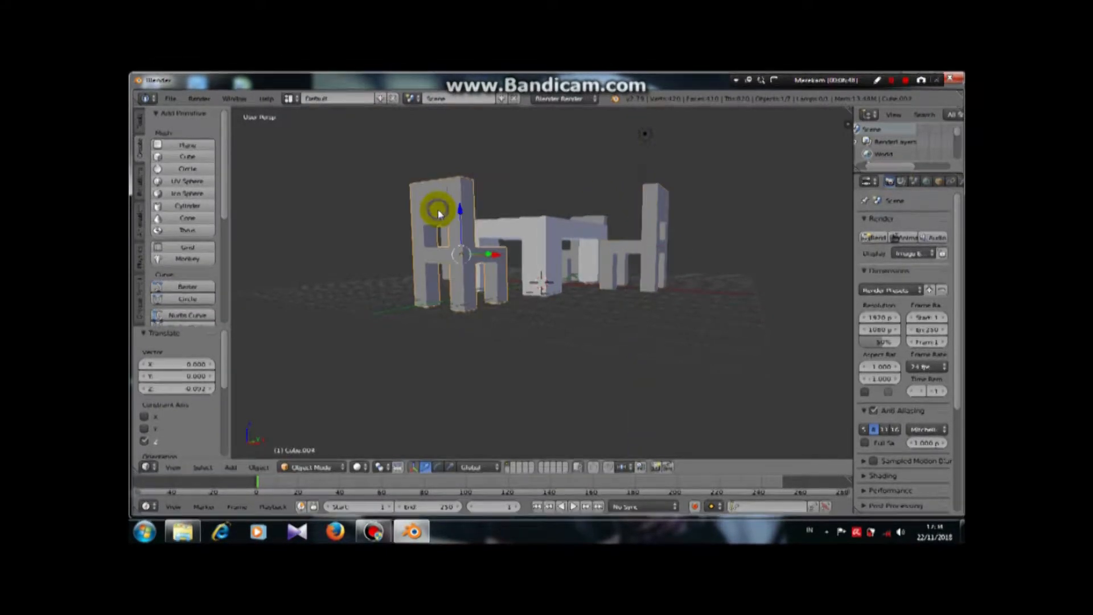
left_click_drag(459, 214, 459, 205)
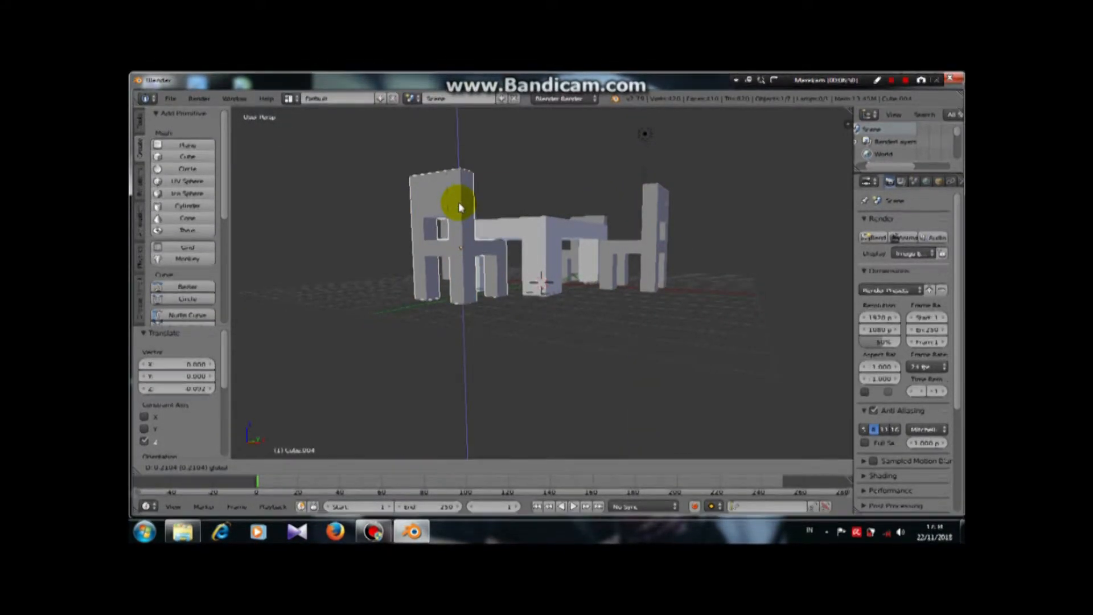
right_click(545, 228)
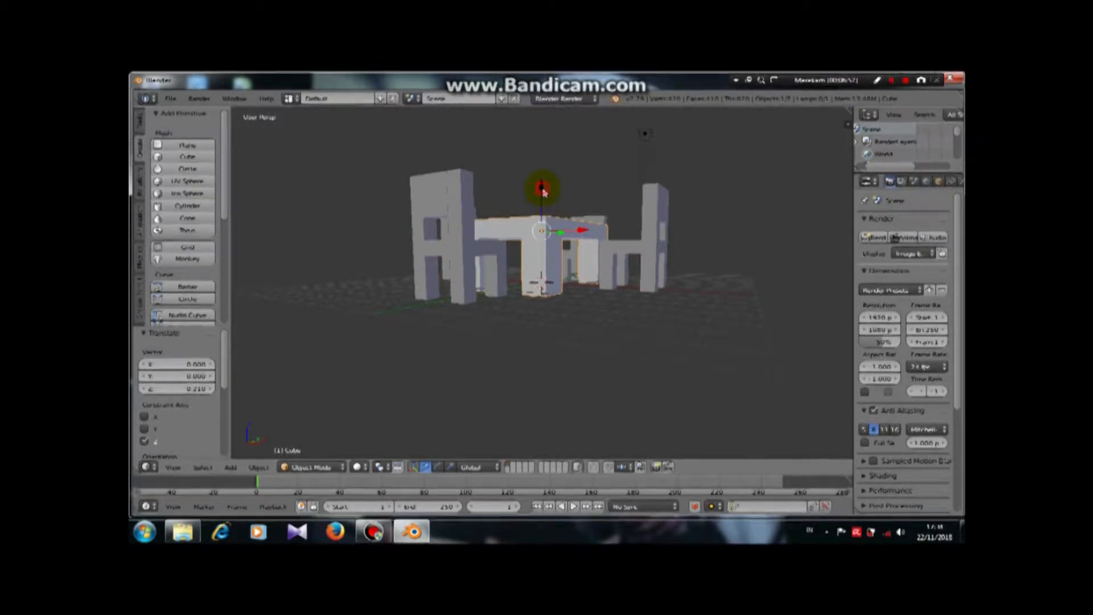
left_click_drag(543, 191, 543, 183)
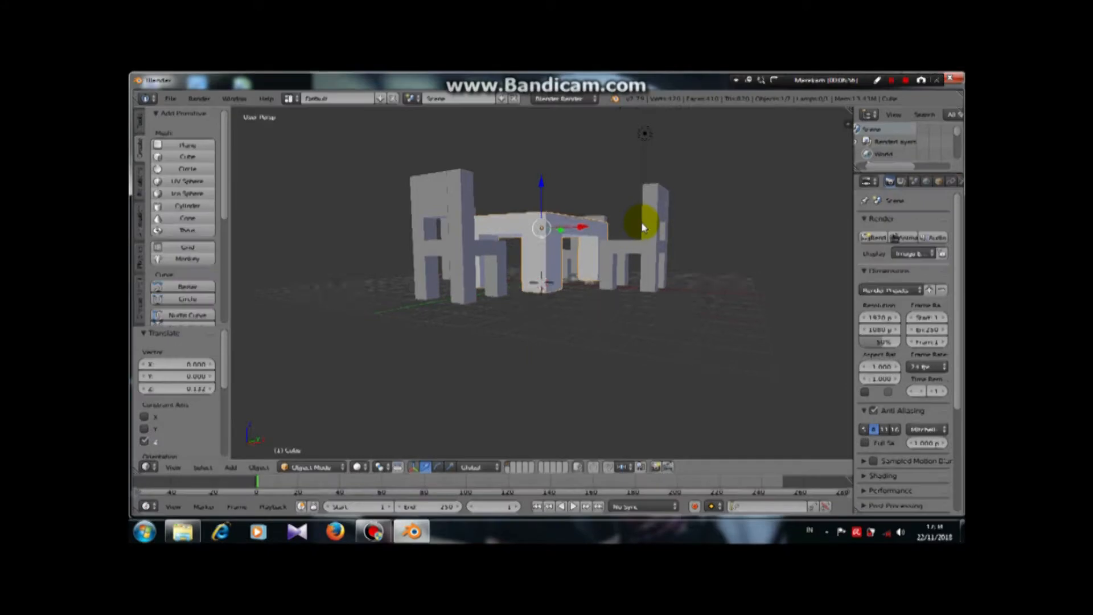
- Raise the remaining short-end chair about 0.45 units along Z to level it with the others
middle_click_drag(642, 228, 547, 273)
middle_click_drag(627, 246, 549, 276)
right_click(645, 291)
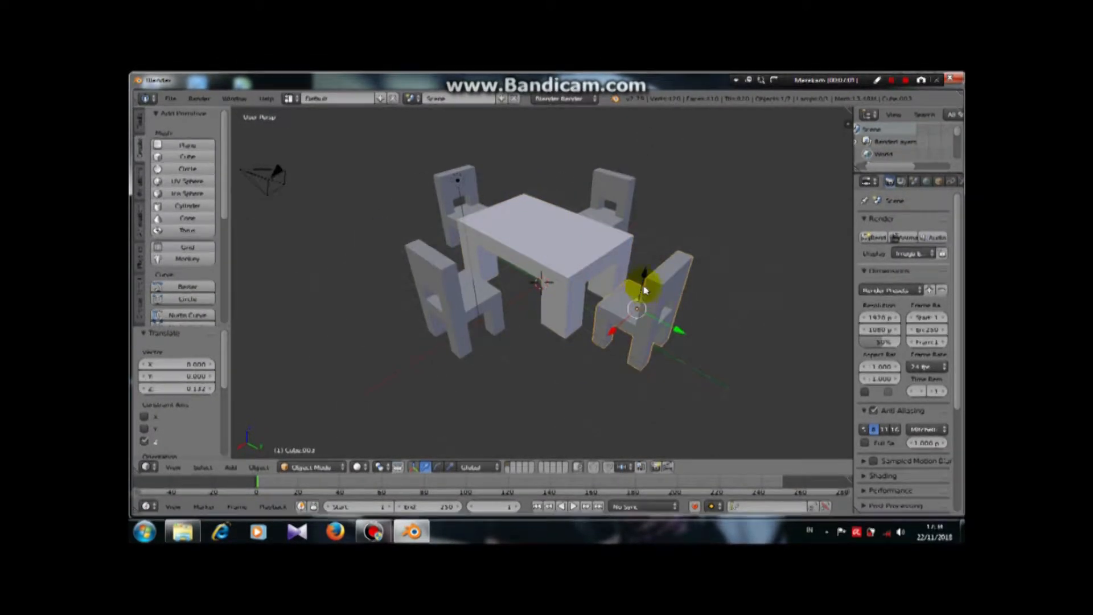
left_click_drag(644, 277, 643, 268)
middle_click_drag(708, 174, 598, 163)
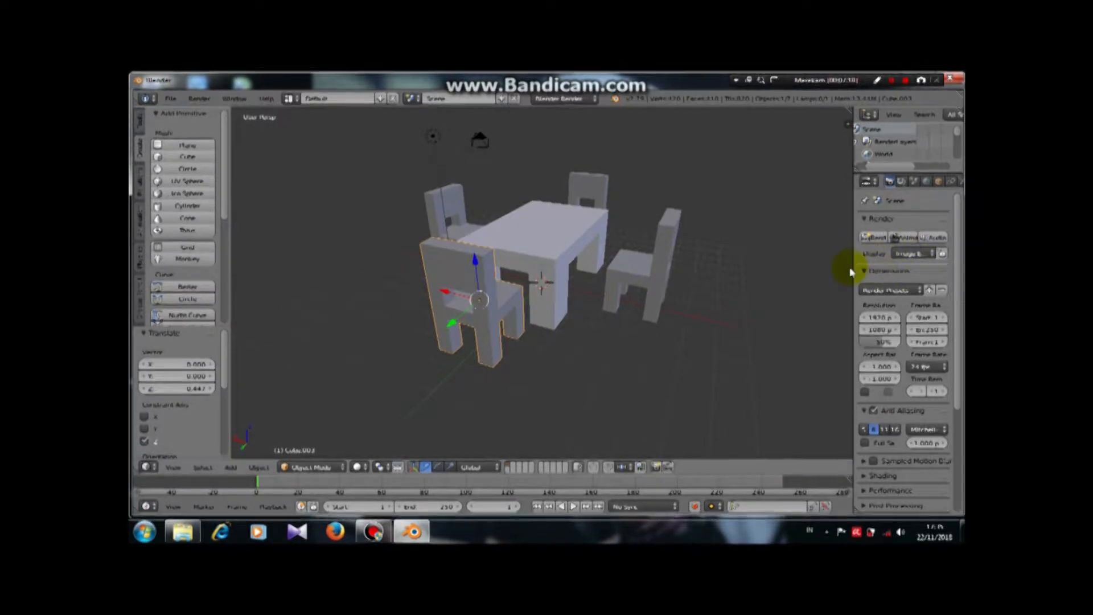
- Widen the properties area and add a new material to the selected short-end chair
left_click_drag(855, 261, 750, 262)
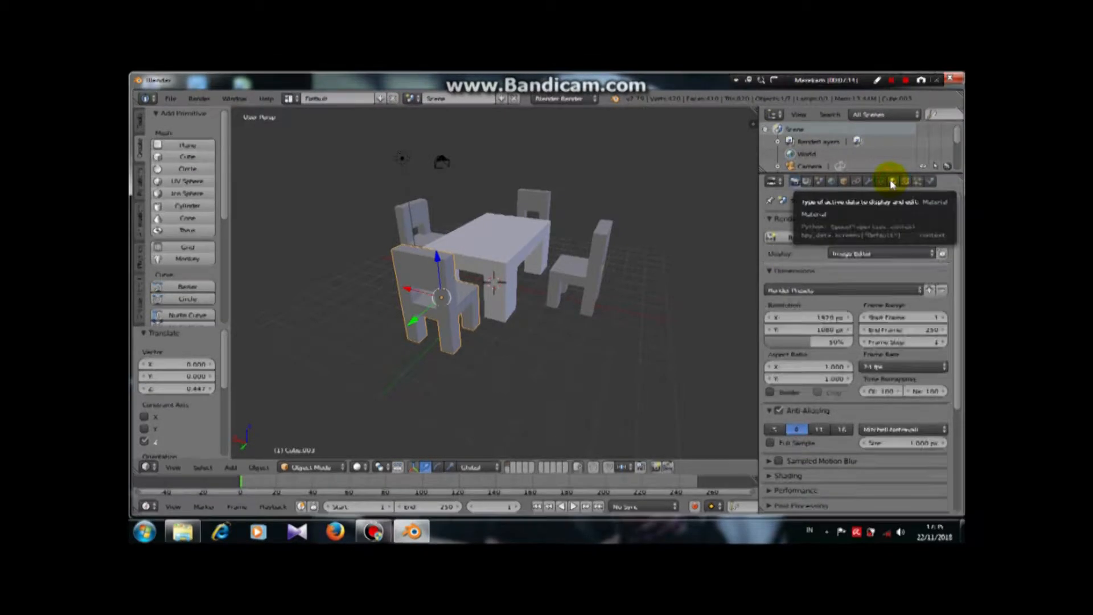
left_click(893, 182)
left_click(804, 263)
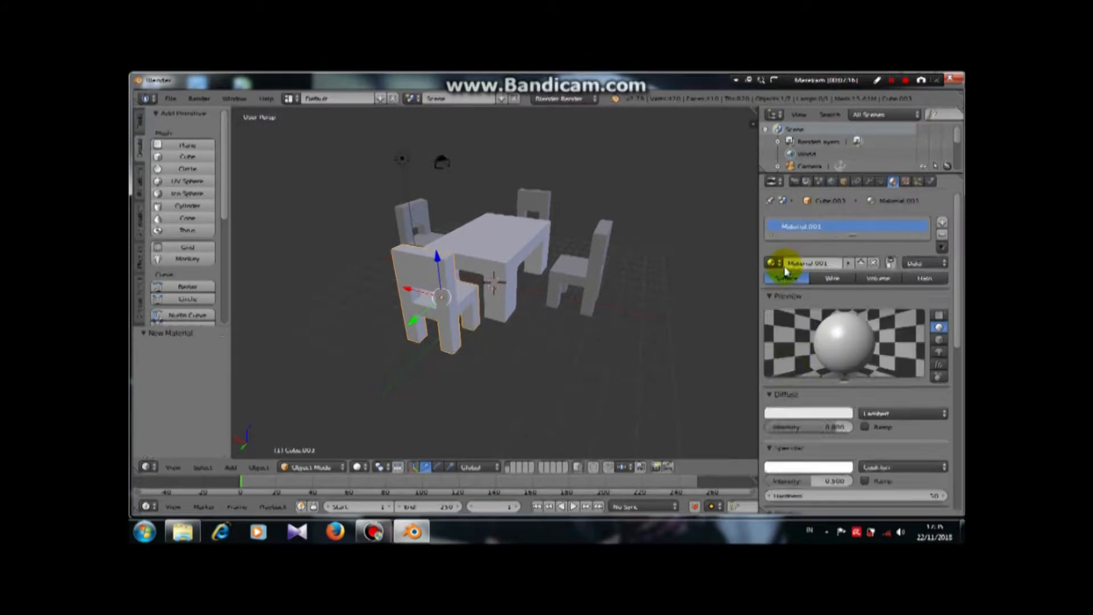
- Set the selected short-end chair's diffuse colour to orange, about R 0.800, G 0.130, B 0.000
left_click(791, 412)
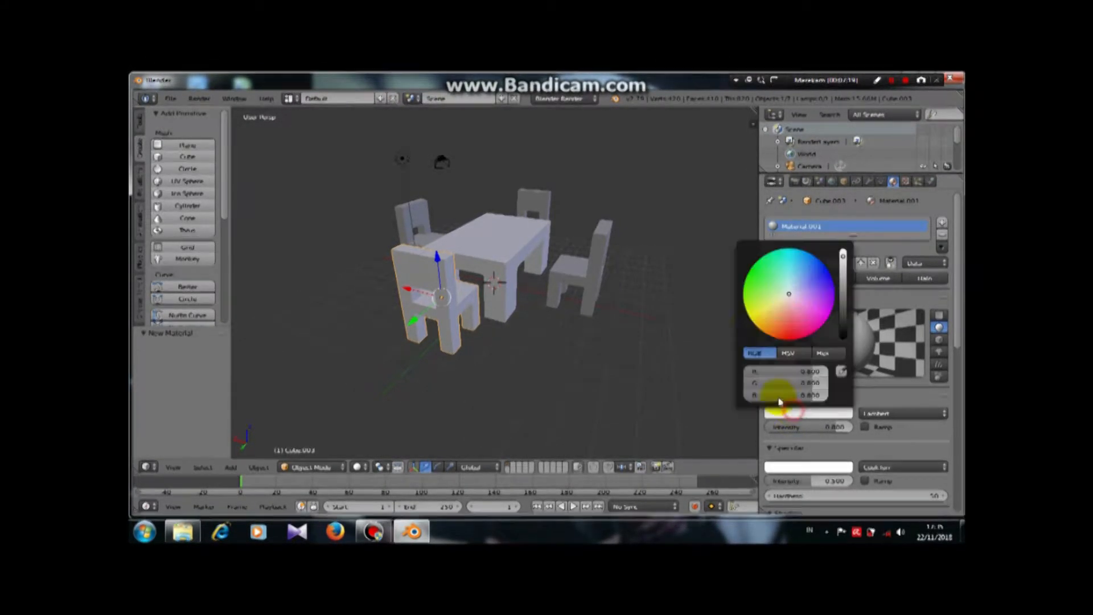
left_click(789, 294)
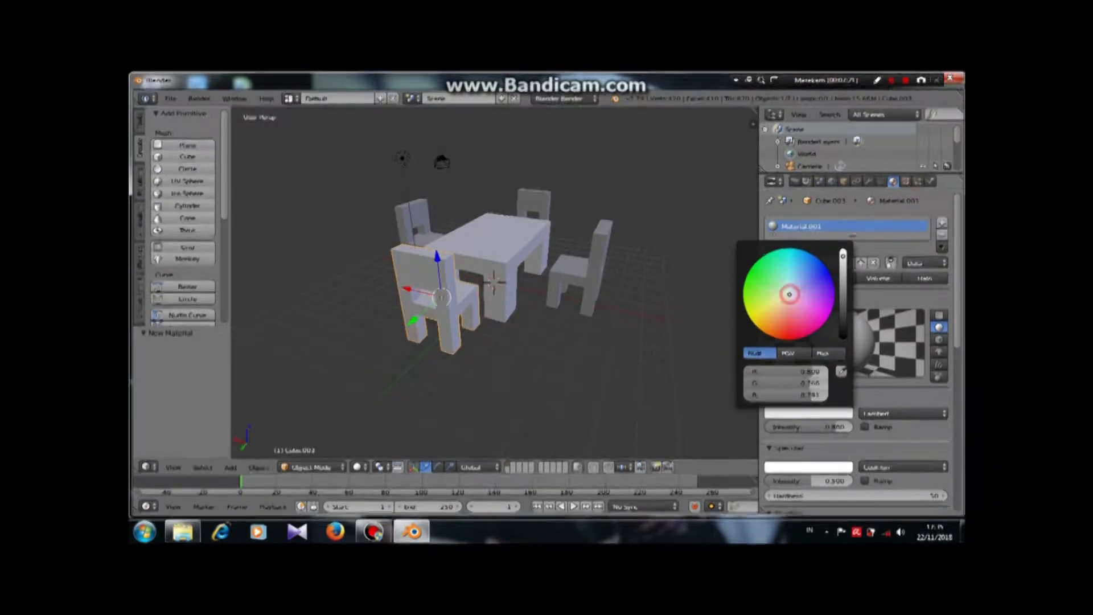
left_click_drag(790, 293, 791, 339)
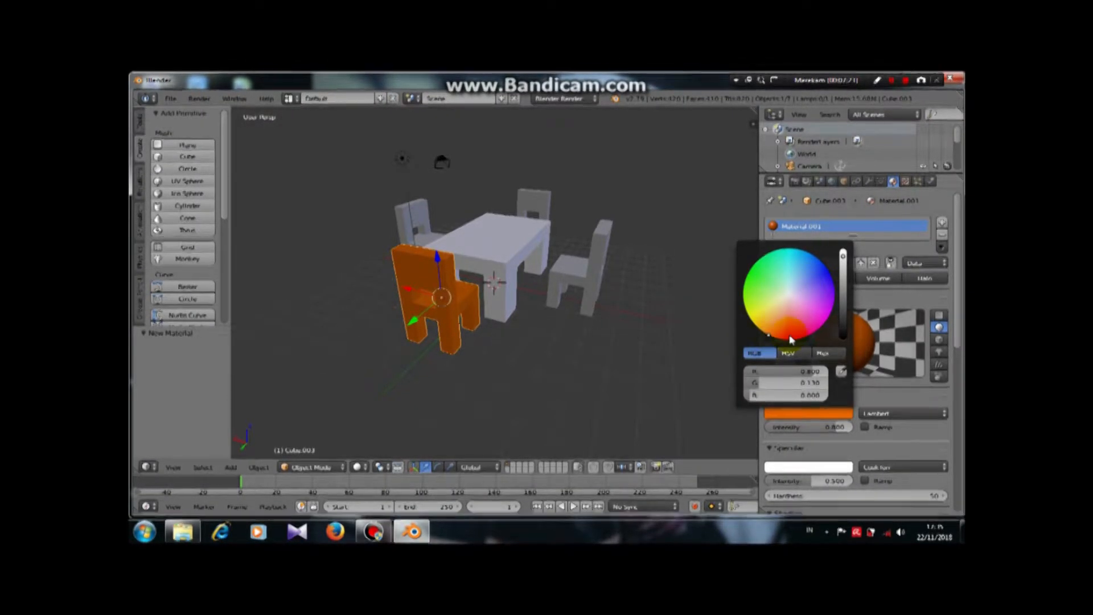
- Add a new material to the long-side chair and set its diffuse colour to orange, about R 0.800, G 0.155, B 0.000
right_click(561, 283)
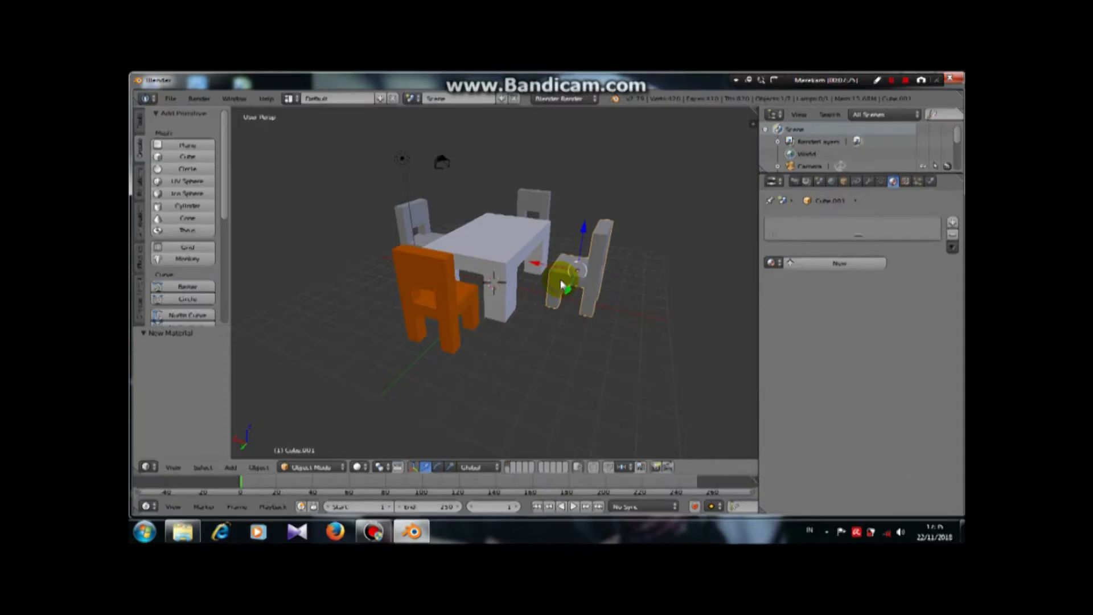
left_click(821, 263)
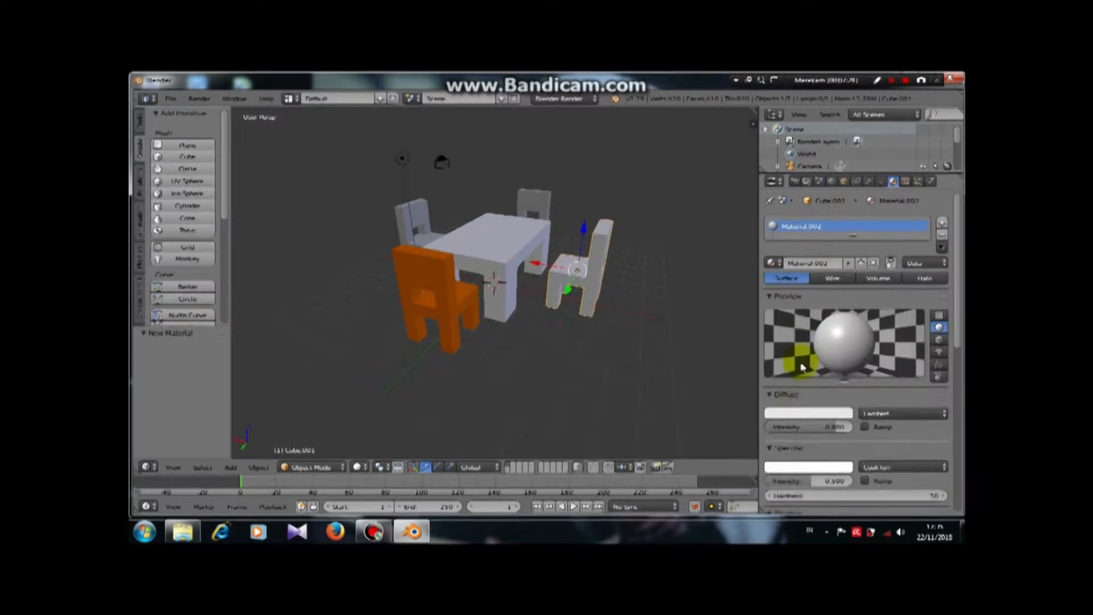
left_click_drag(790, 296, 771, 336)
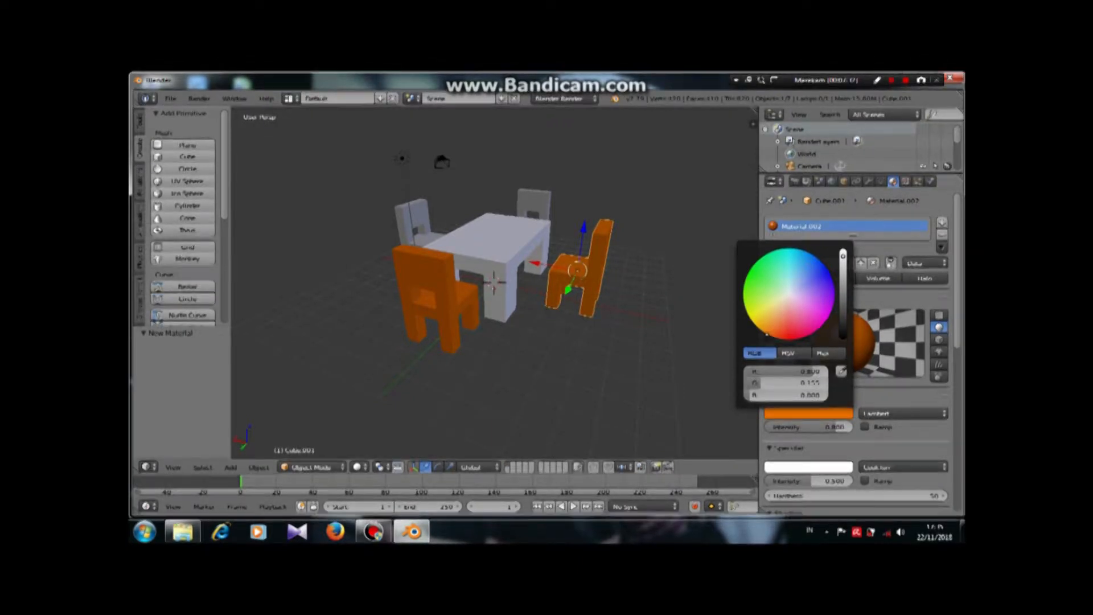
left_click_drag(769, 336, 767, 335)
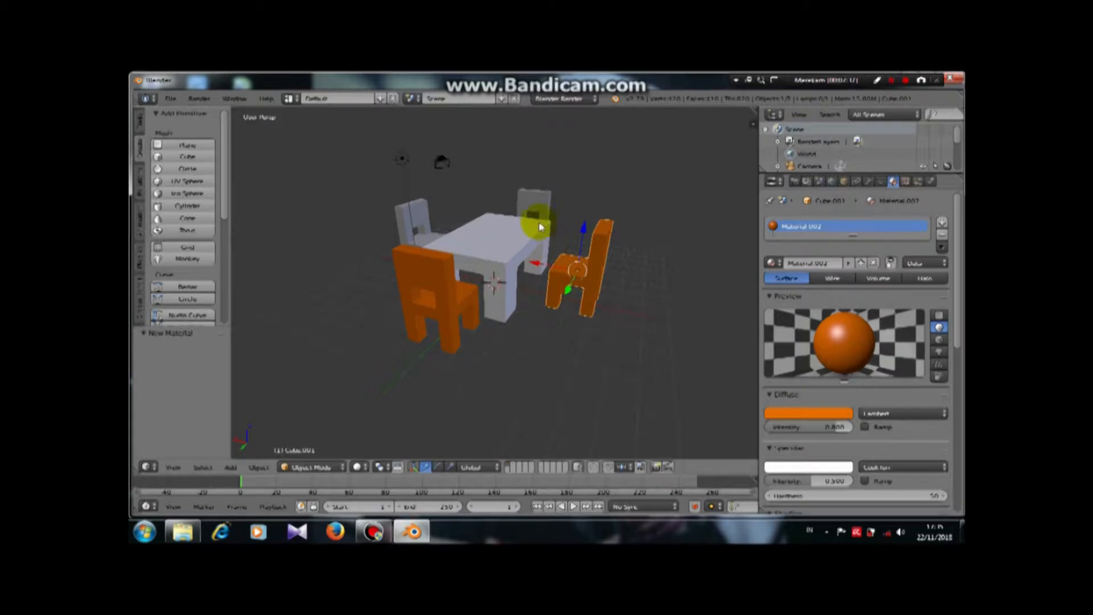
- Add a new material to the opposite short-end chair and give it a light orange diffuse colour
right_click(533, 204)
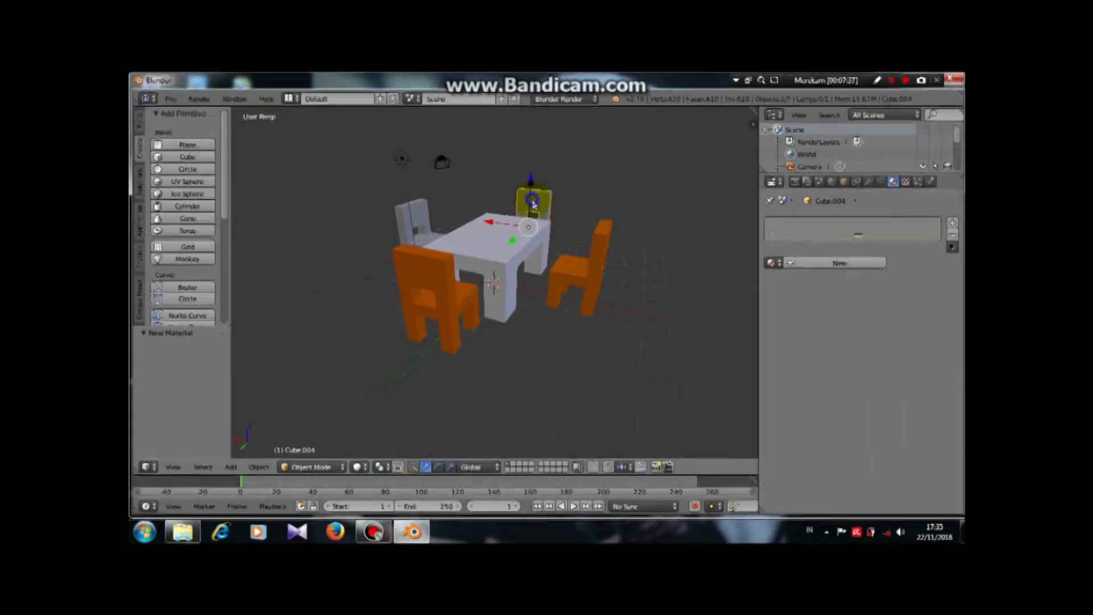
left_click(828, 265)
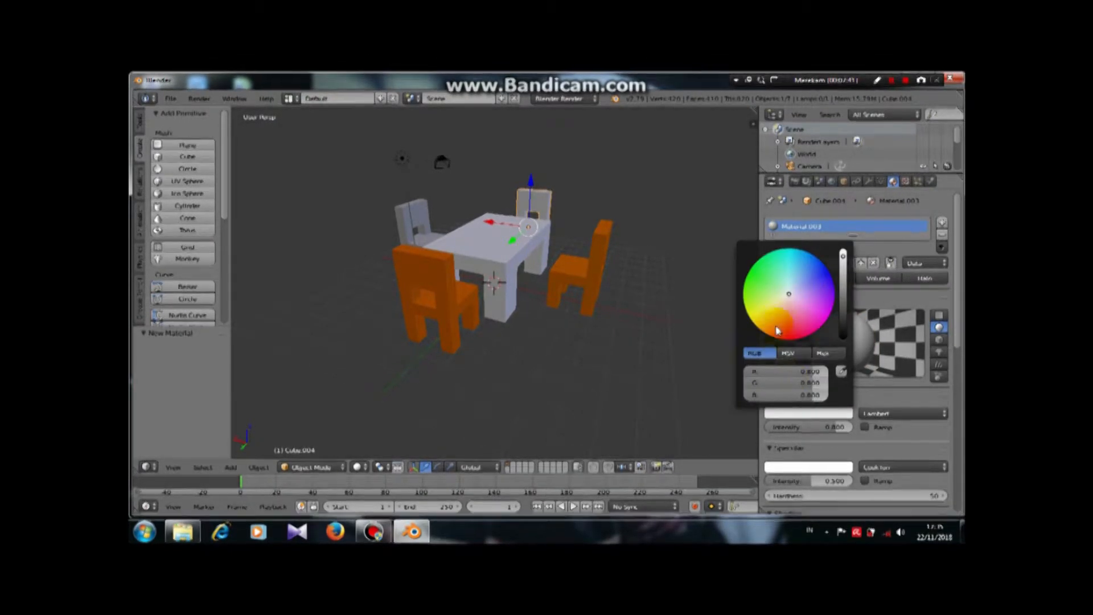
left_click_drag(790, 297, 764, 331)
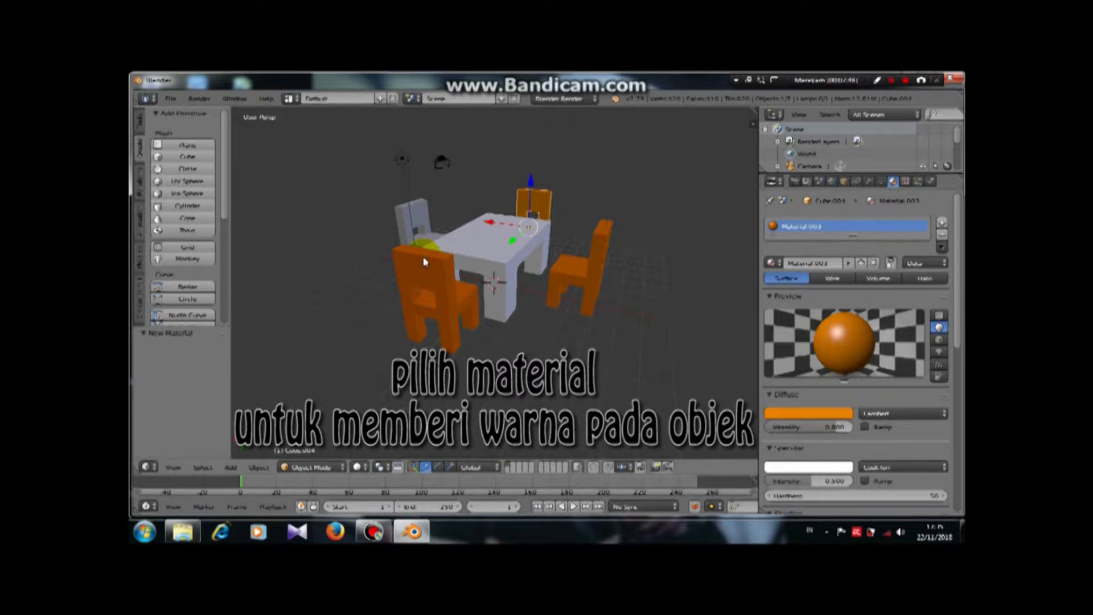
- Add a new material to the last uncoloured chair and set its diffuse colour to orange, about R 0.800, G 0.137, B 0.000
middle_click_drag(422, 251, 557, 251)
right_click(456, 271)
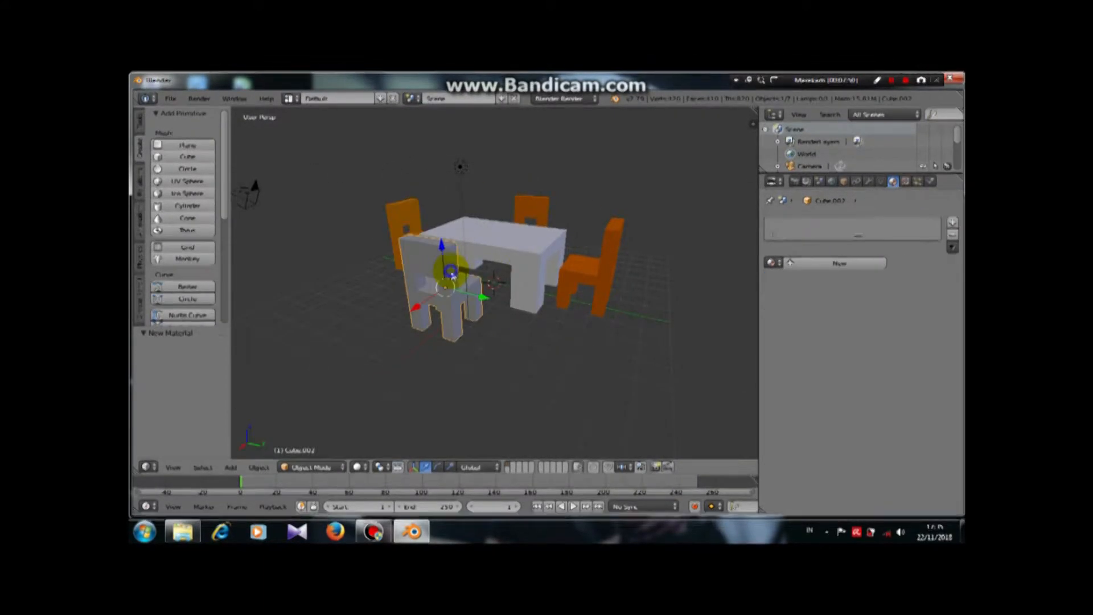
left_click(824, 264)
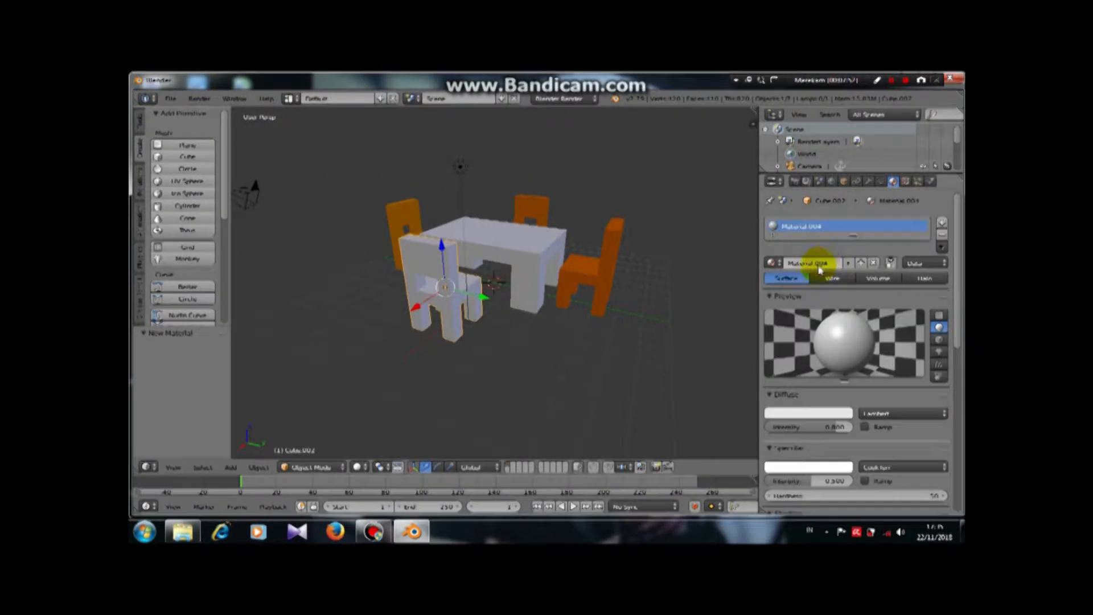
left_click(797, 412)
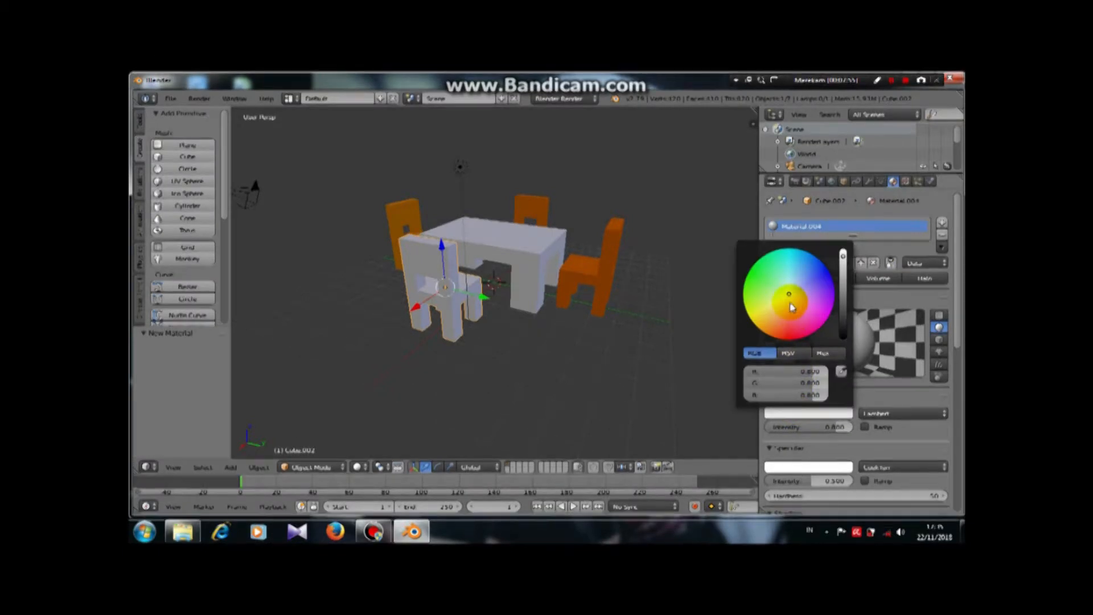
left_click_drag(790, 297, 769, 336)
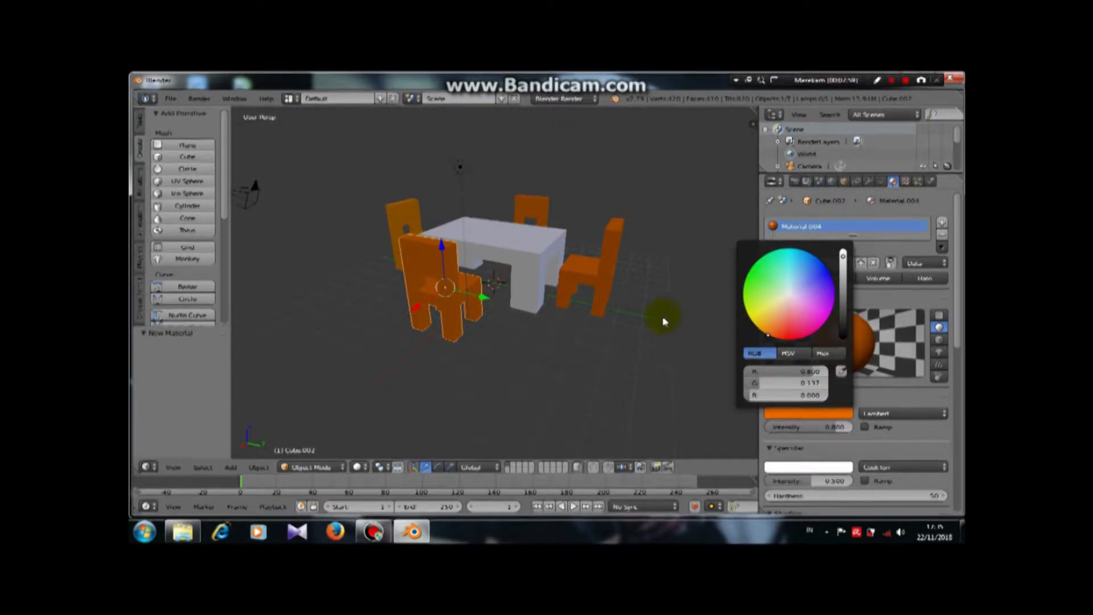
- Deepen the lighter short-end chair's diffuse colour to match the other chairs, about R 0.800, G 0.123, B 0.000
right_click(407, 210)
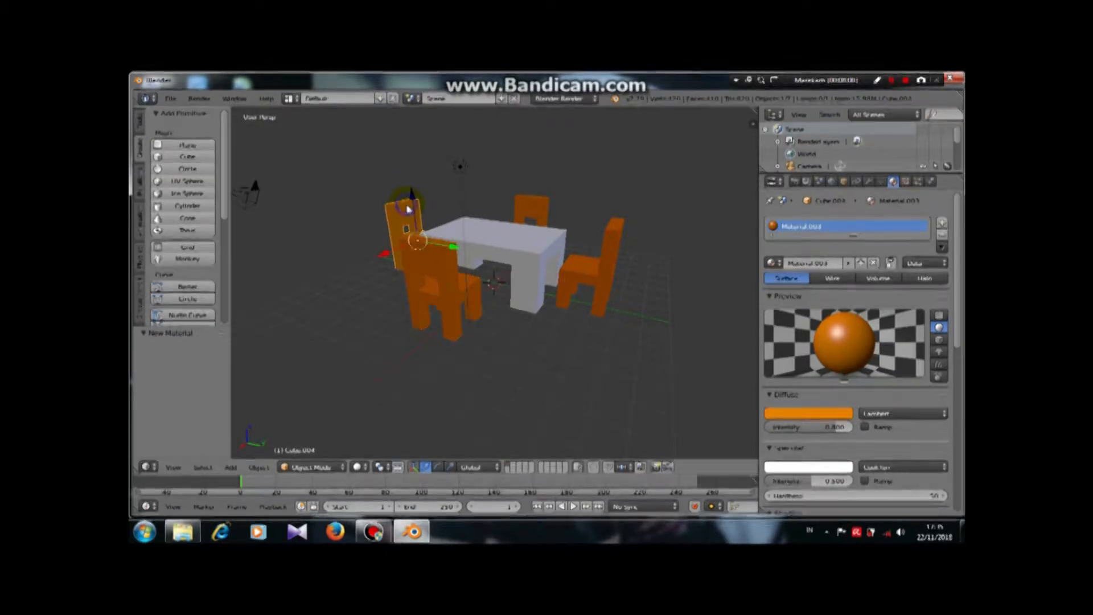
left_click(805, 414)
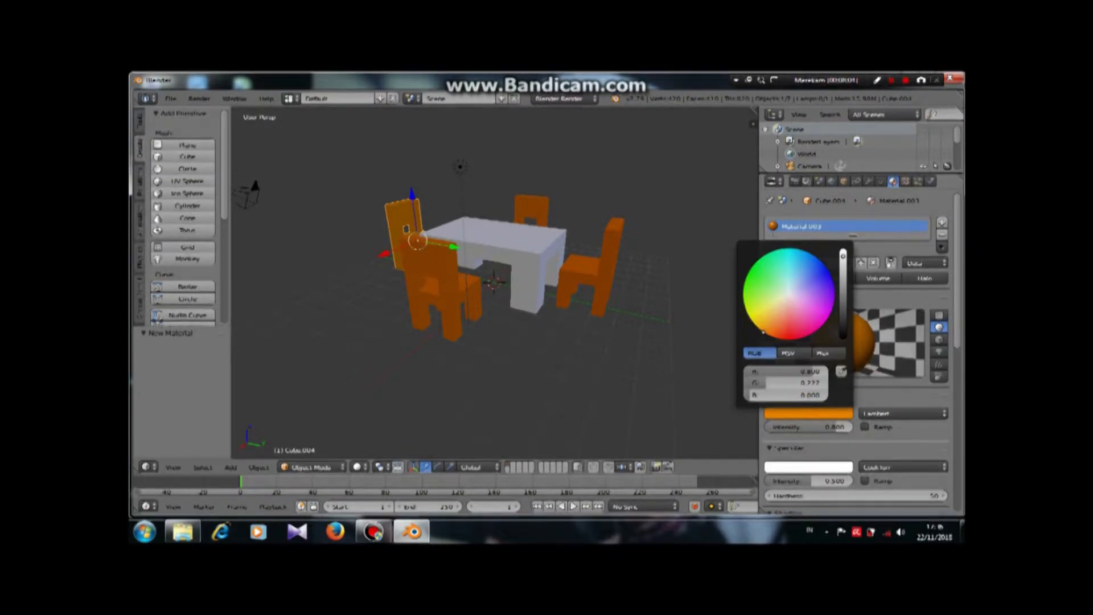
left_click_drag(764, 332, 773, 337)
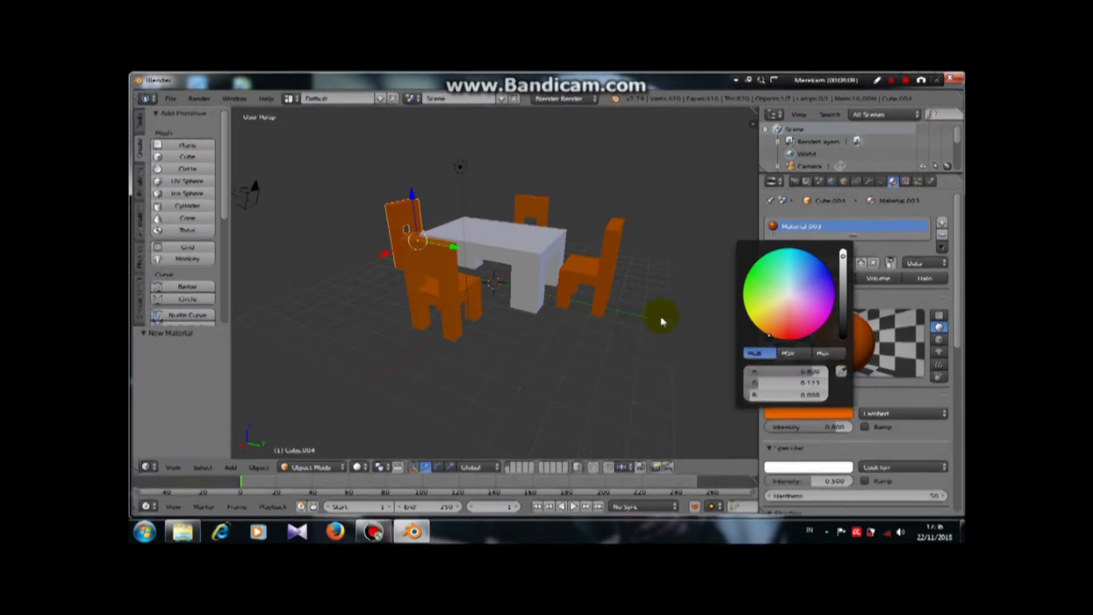
- Set the table material's diffuse colour to orange, about R 0.800, G 0.165, B 0.000
right_click(547, 247)
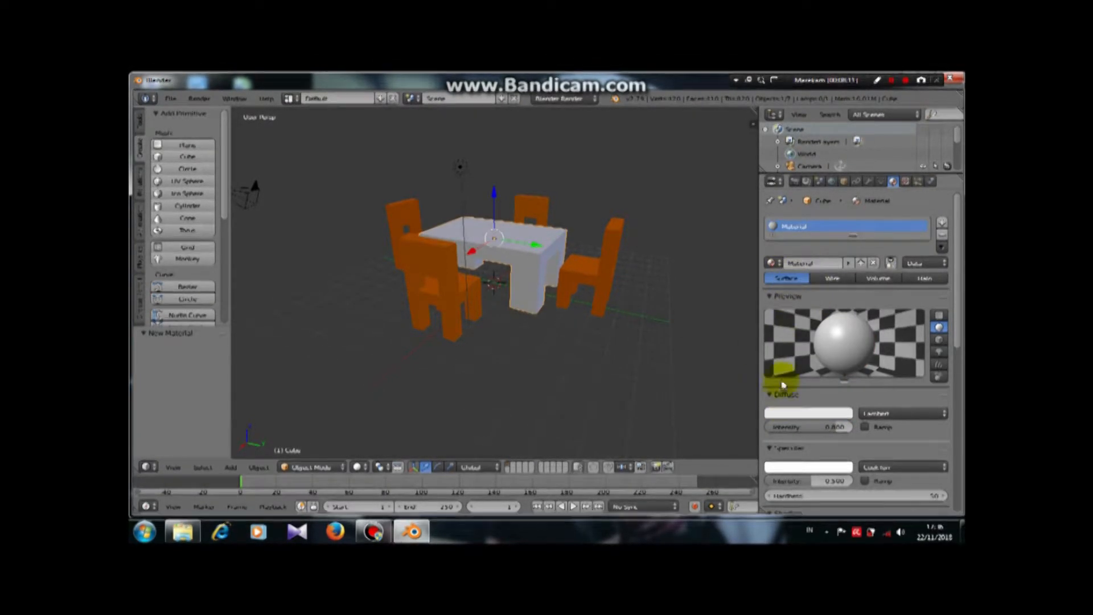
left_click(778, 414)
left_click_drag(790, 296, 768, 338)
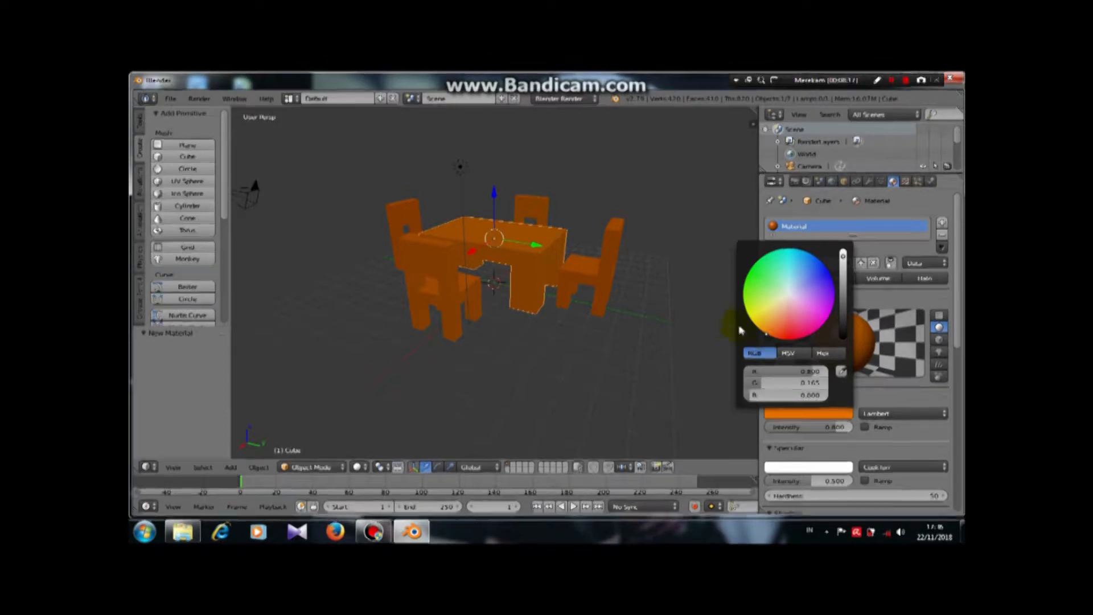
right_click(647, 304)
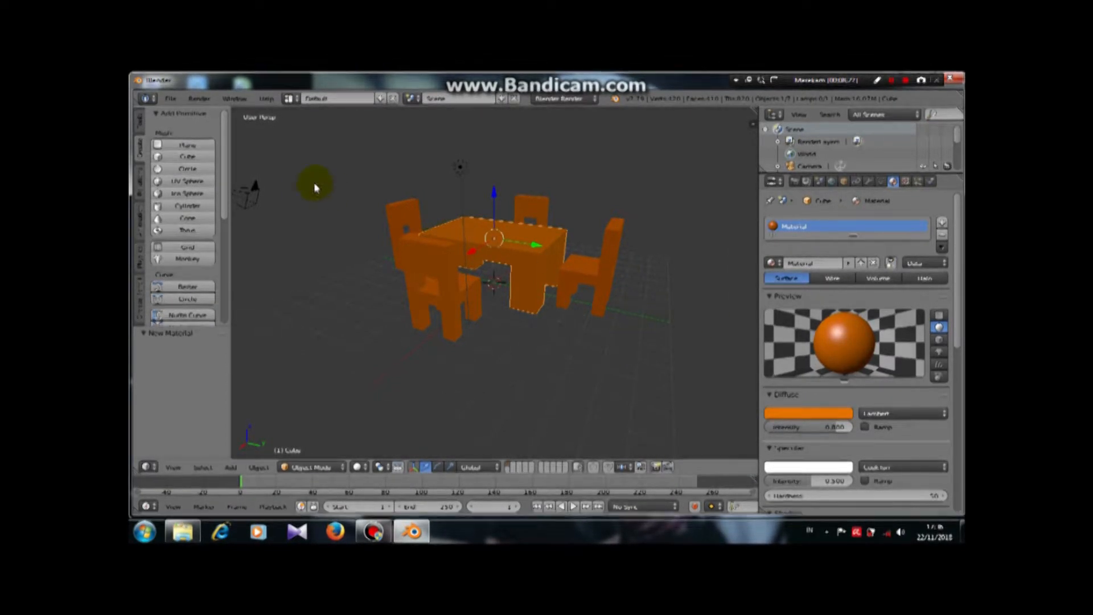
- Add a plane at the origin as a floor and scale it about 6.497 times along Y
left_click(178, 145)
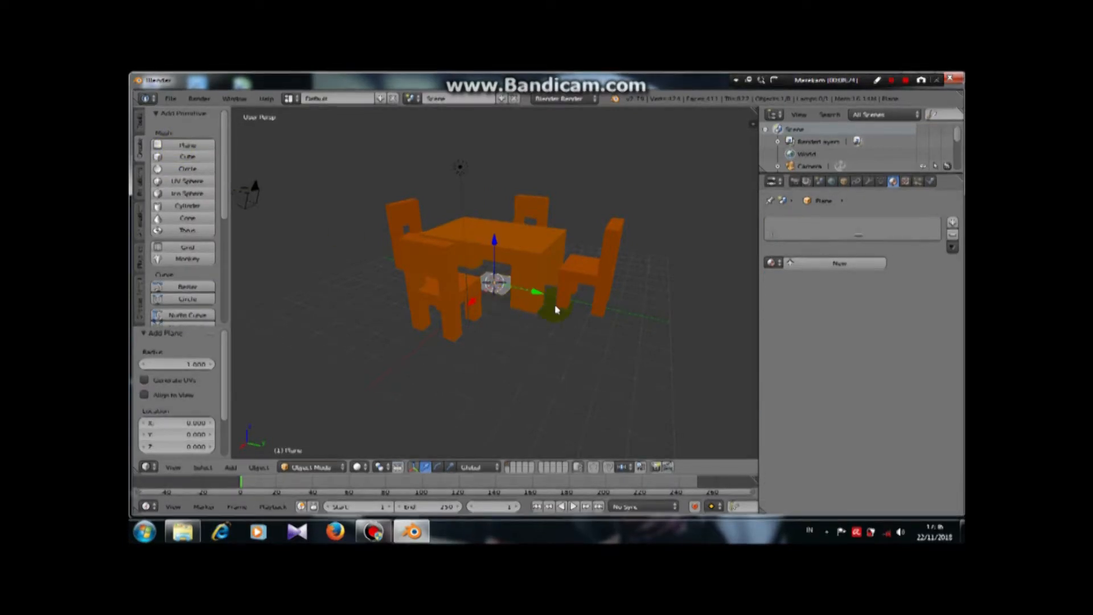
middle_click_drag(532, 288, 571, 286)
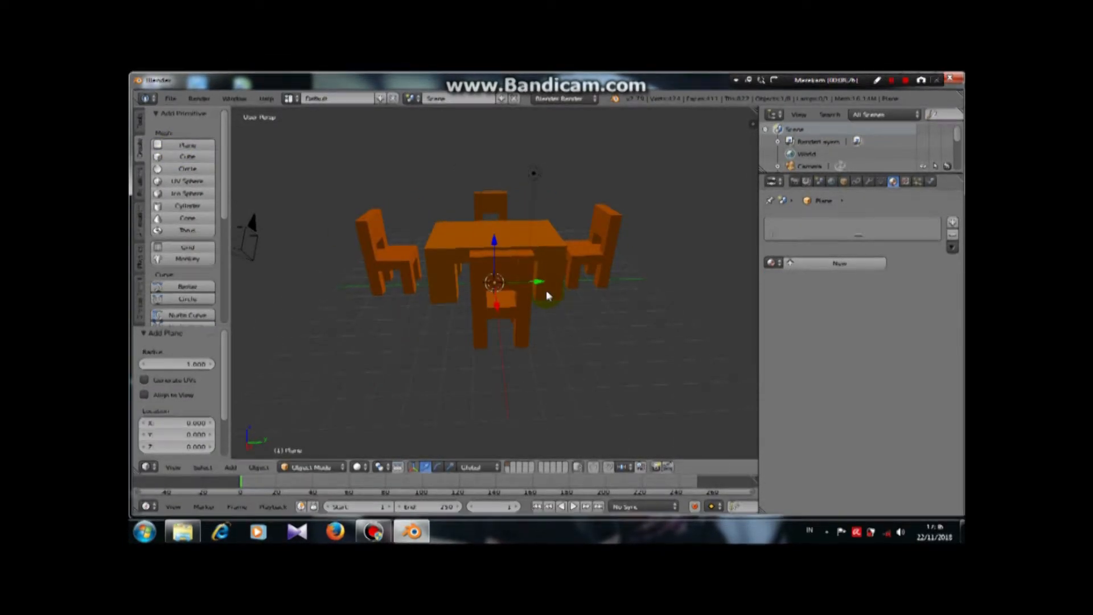
key("s")
key("y")
left_click(308, 307)
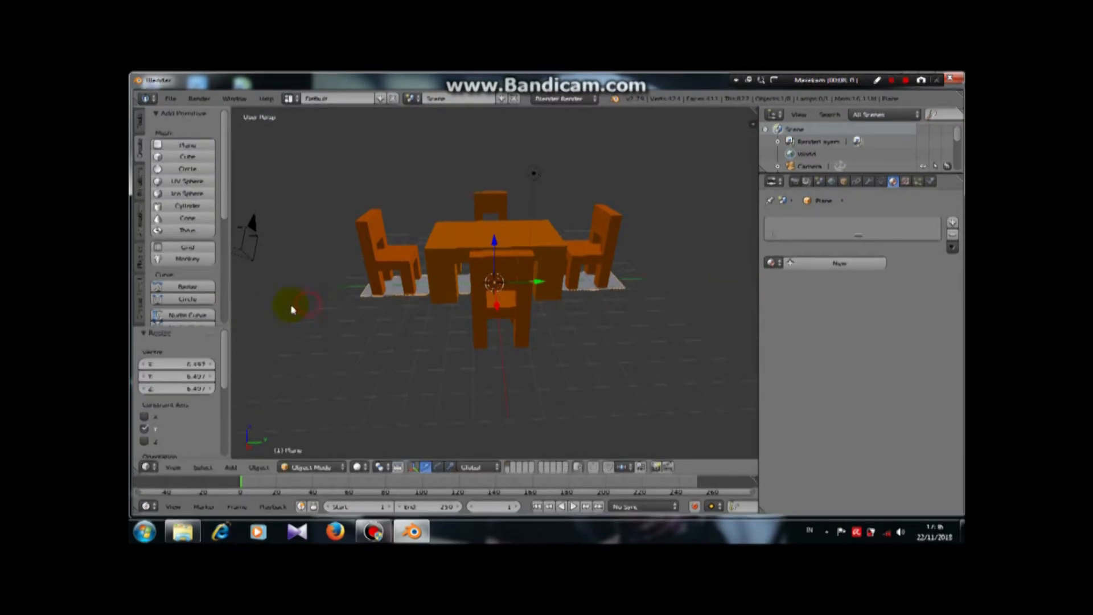
- Scale the floor plane about 5.646 times along X so it extends under the table and all chairs
middle_click_drag(394, 298, 389, 361)
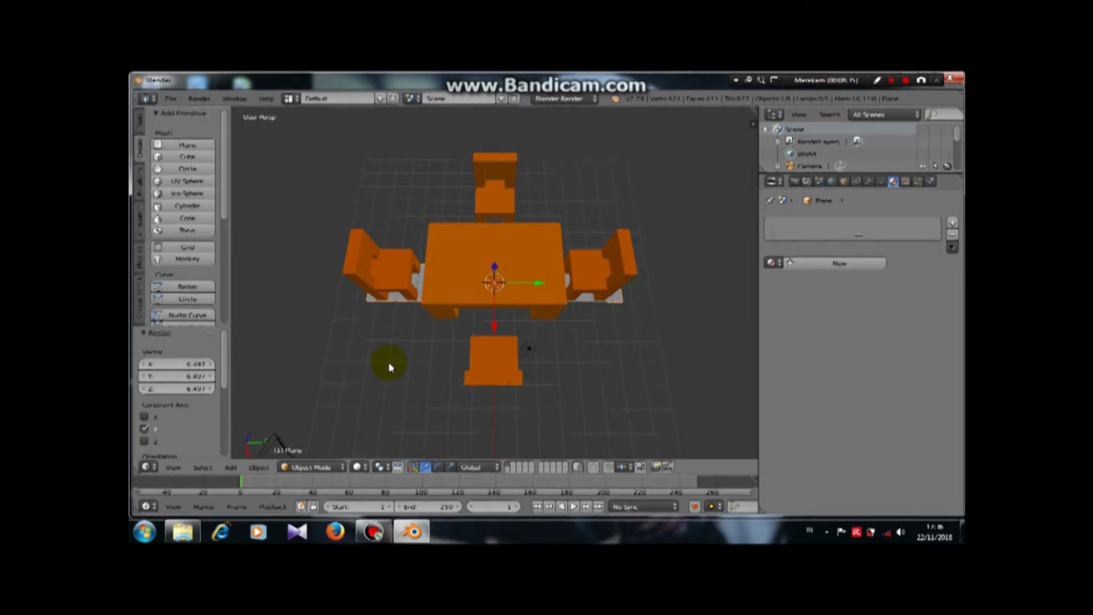
key("s")
key("x")
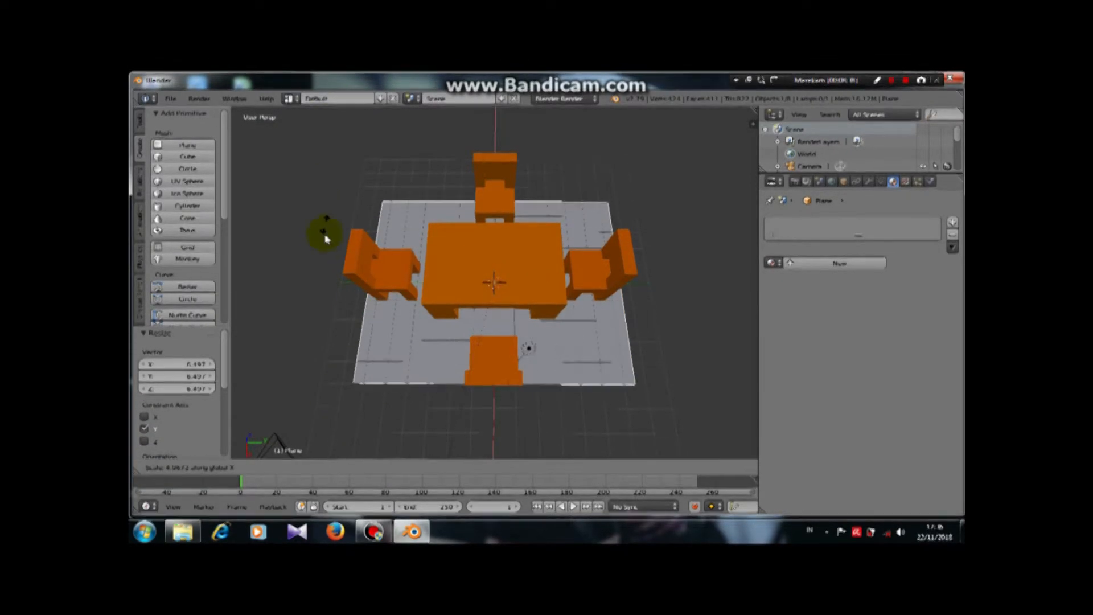
left_click(319, 313)
middle_click_drag(343, 306, 458, 217)
middle_click_drag(341, 263, 415, 292)
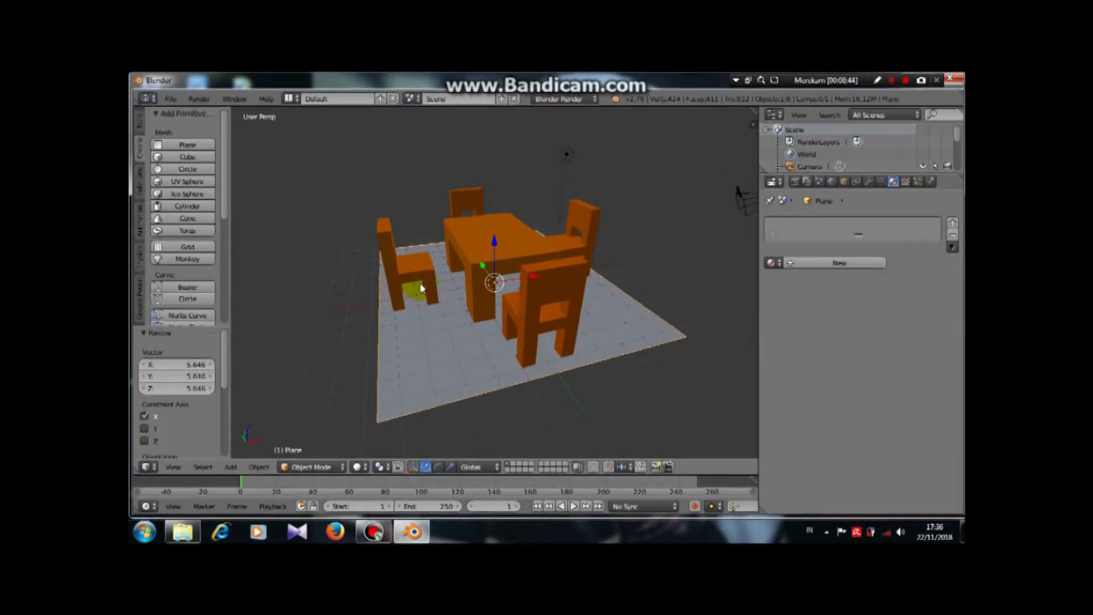
- Add a new material to the floor plane and set its diffuse colour to light blue, about R 0.016, G 0.568, B 0.800
left_click(831, 263)
left_click(804, 415)
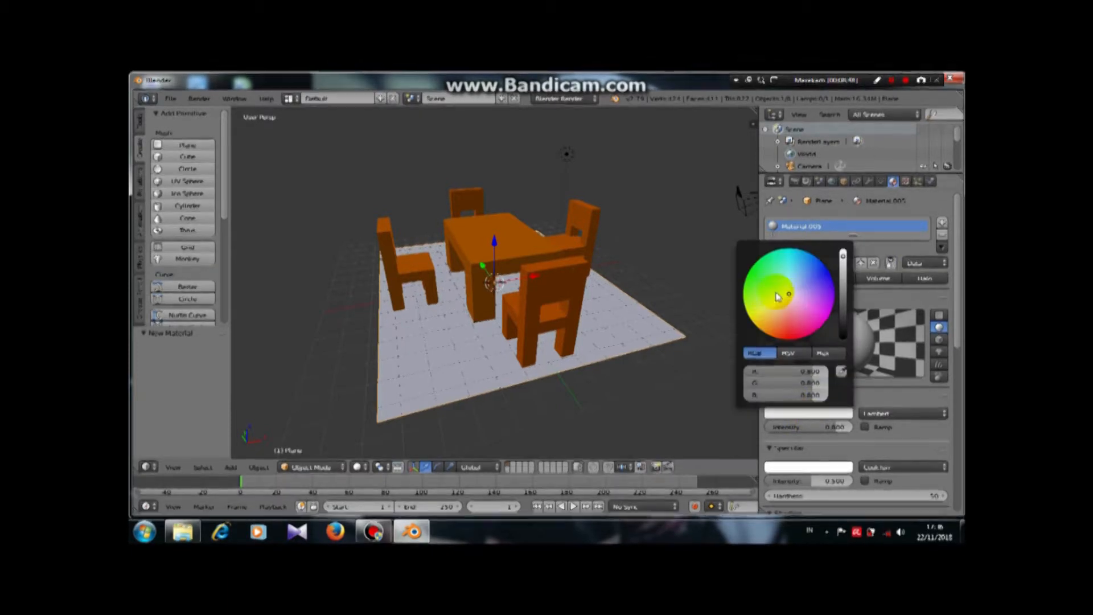
mouse_move(790, 298)
left_mouse_down()
mouse_move(745, 279)
mouse_move(809, 263)
mouse_move(797, 257)
left_mouse_up()
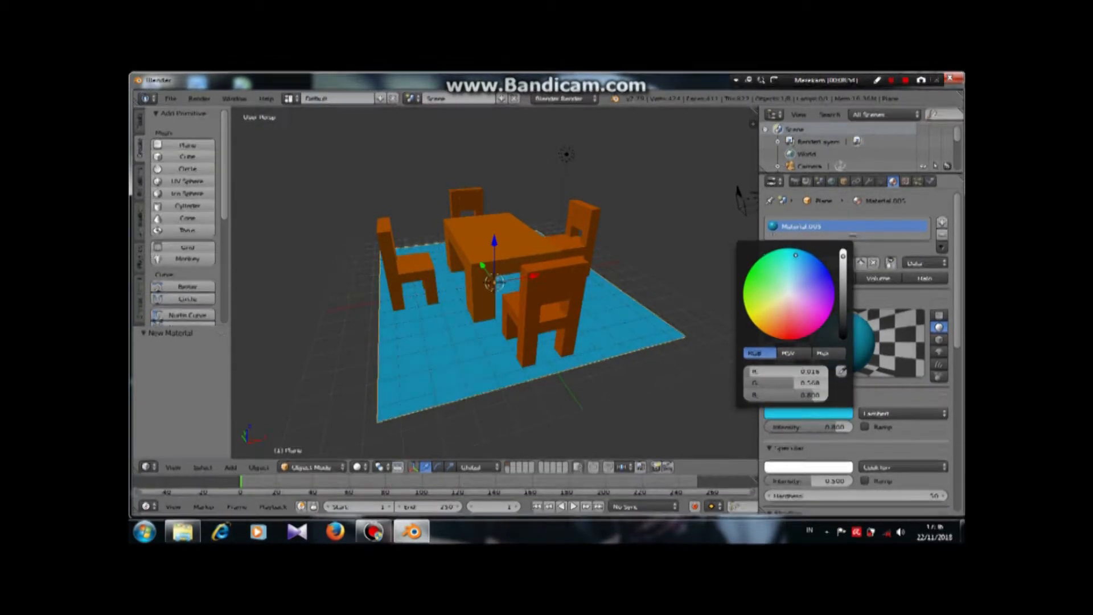
- Raise the floor plane about 0.036 units along Z and select the long-side chair
right_click(415, 317)
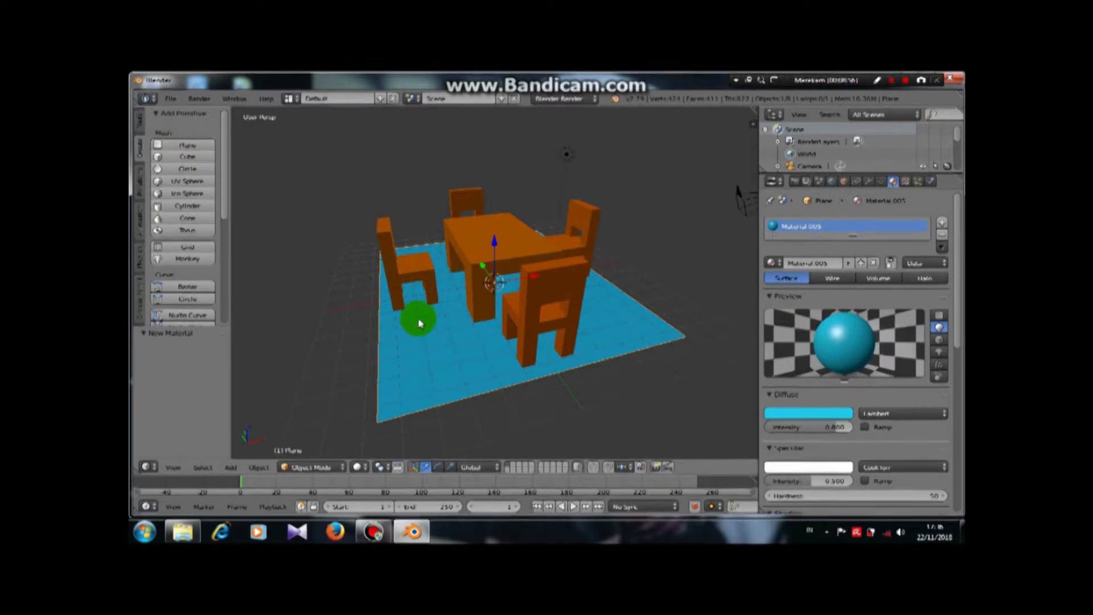
key("g")
key("z")
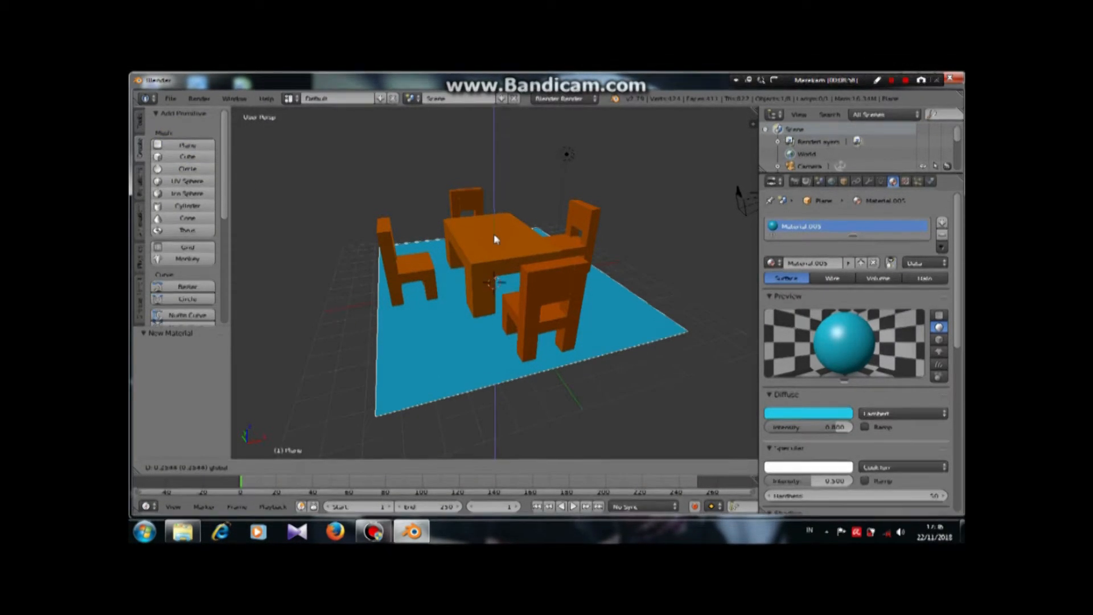
left_click(495, 243)
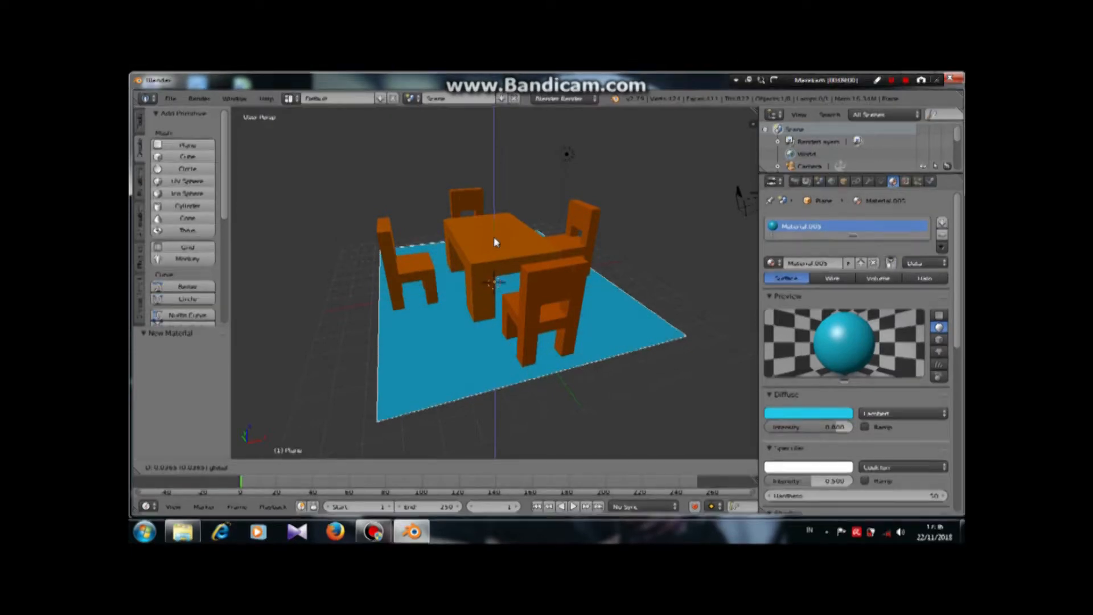
right_click(434, 279)
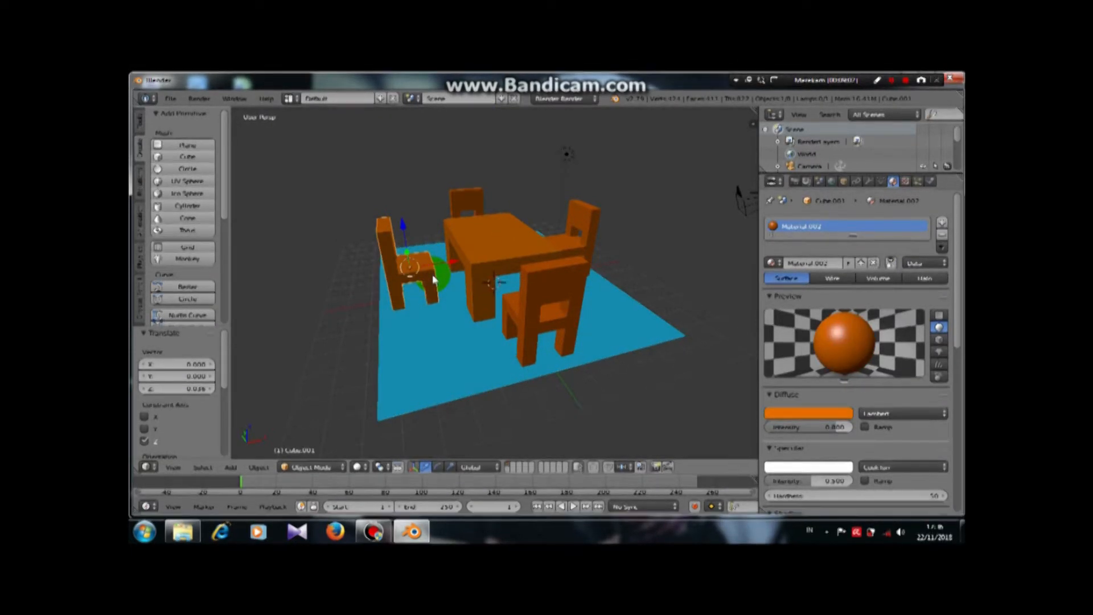
middle_click_drag(415, 288, 468, 294)
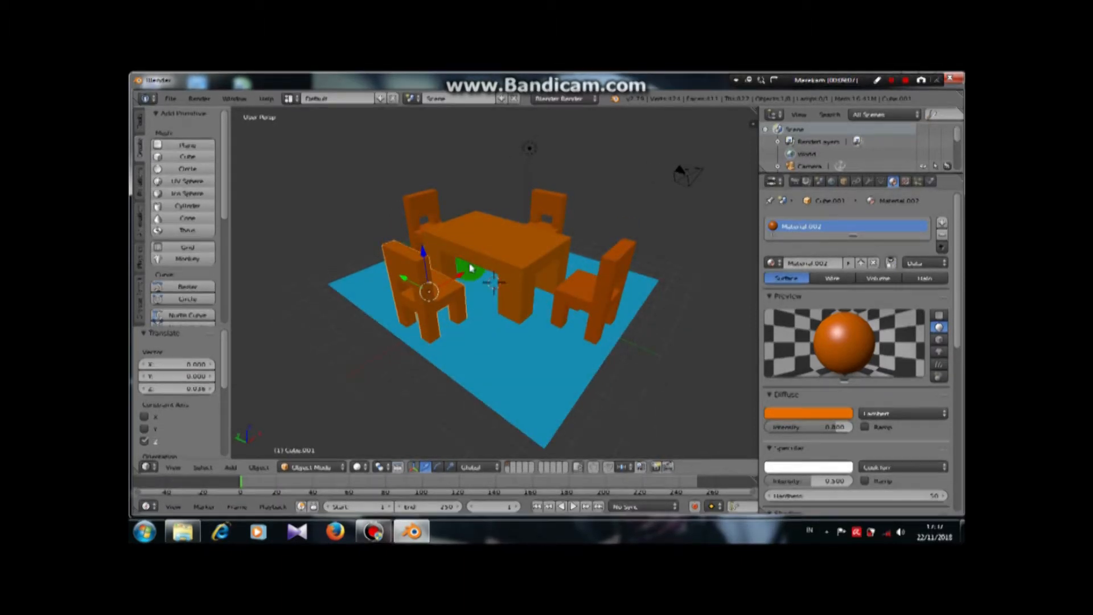
- Save the scene as a new Blender file named "meja dan kursi" in the current folder
left_click(172, 102)
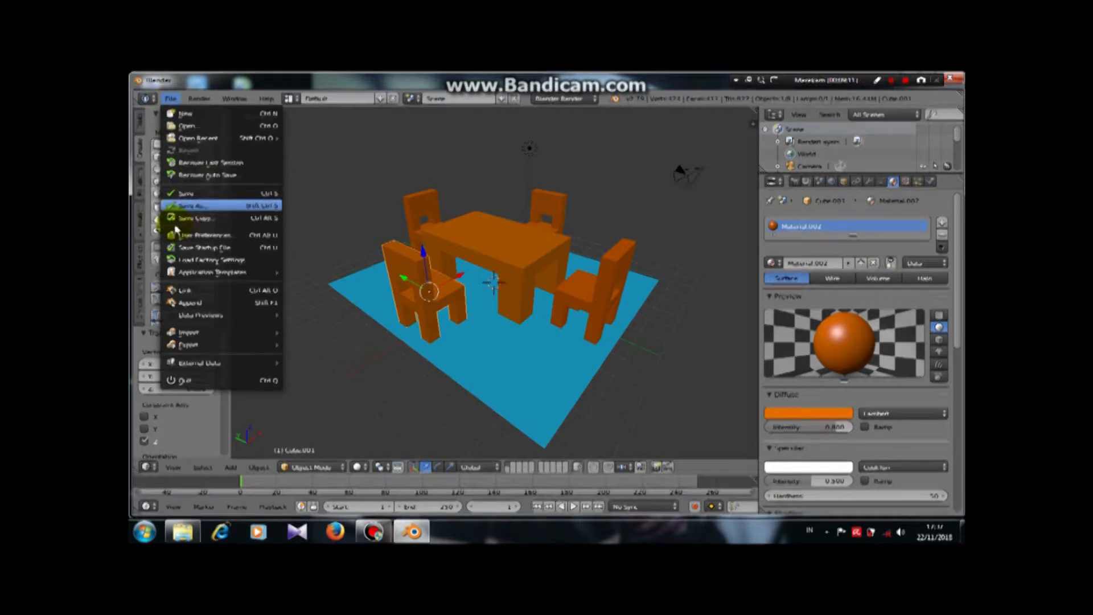
left_click(180, 202)
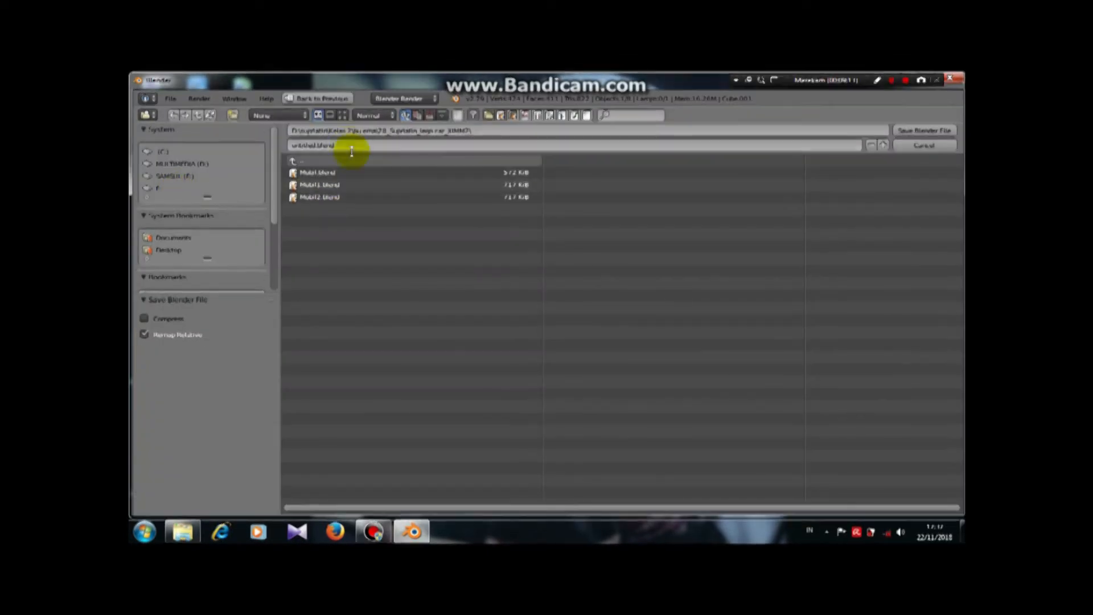
left_click(317, 146)
type("mob")
key("BackSpace")
key("BackSpace")
key("BackSpace")
key("BackSpace")
key("BackSpace")
key("BackSpace")
key("BackSpace")
key("BackSpace")
key("BackSpace")
key("BackSpace")
key("BackSpace")
key("BackSpace")
key("BackSpace")
type("meja dan kursi")
left_click(946, 134)
left_click(945, 132)
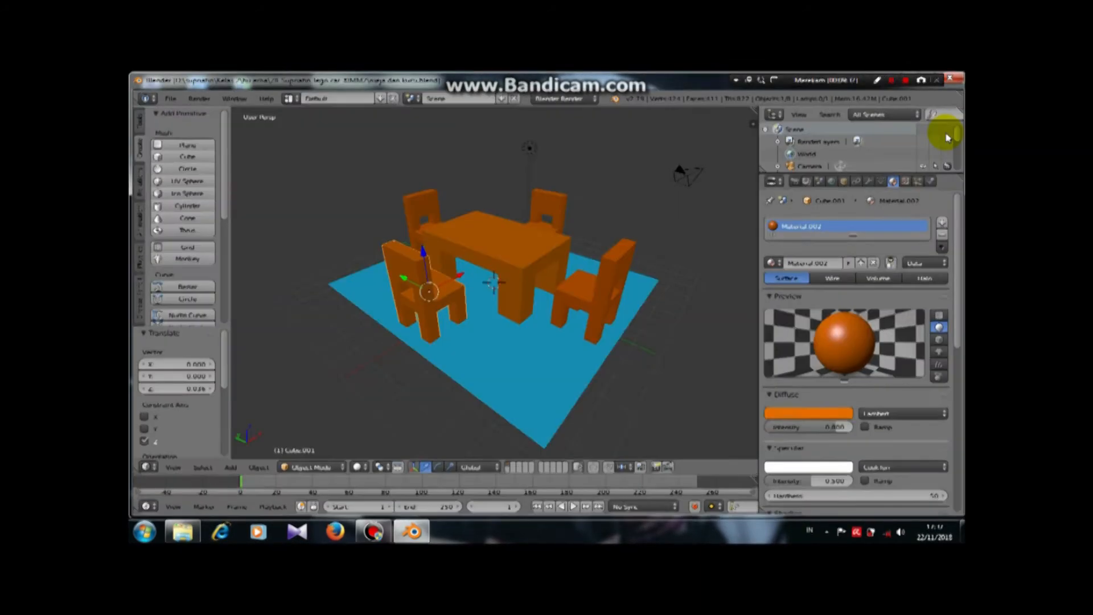
left_click(891, 81)
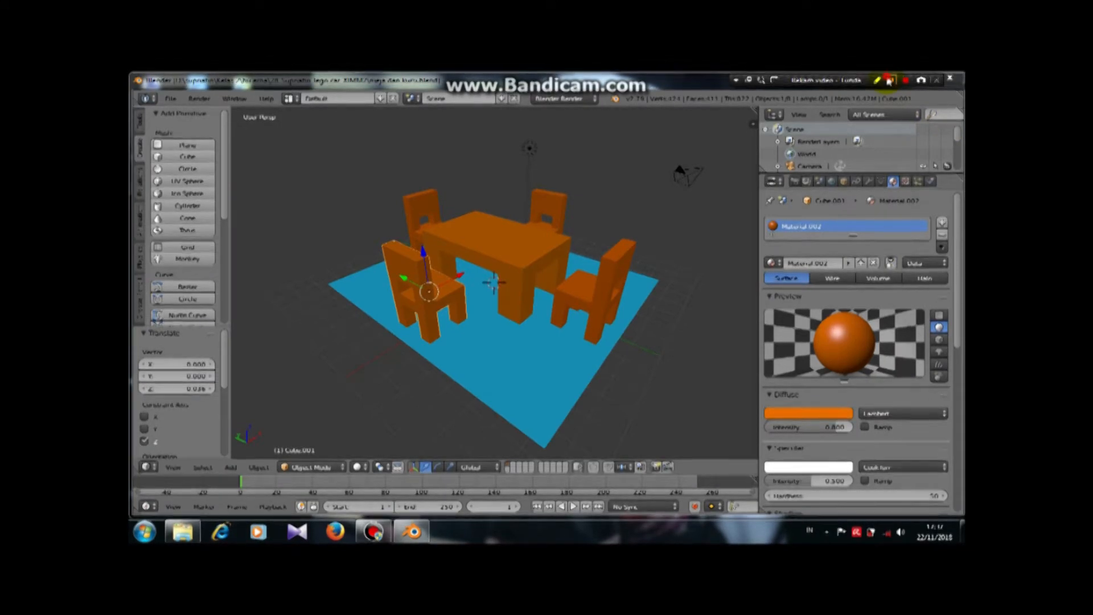